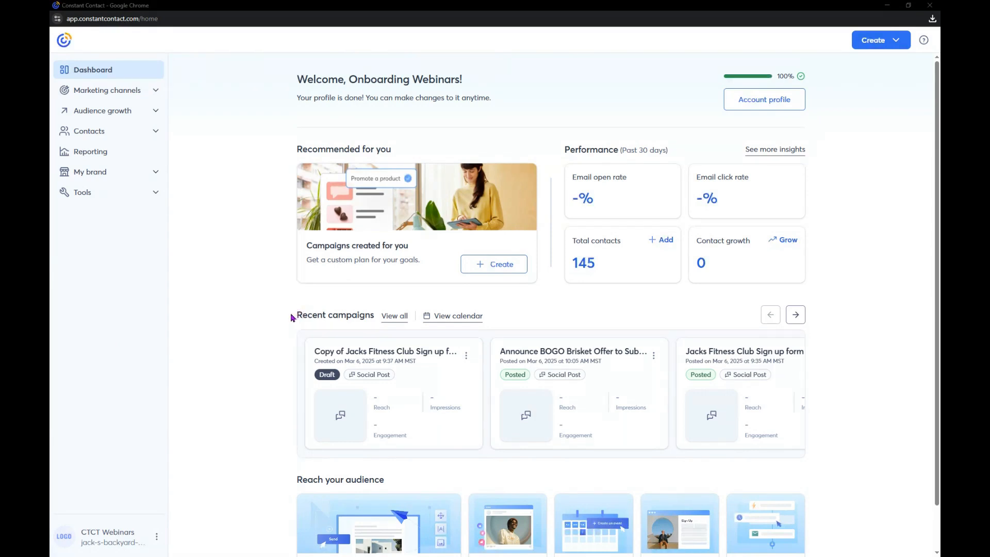
Open the audience growth center and start creating a pop-up sign-up form
{"action": "left_click", "coordinate": [134, 116]}
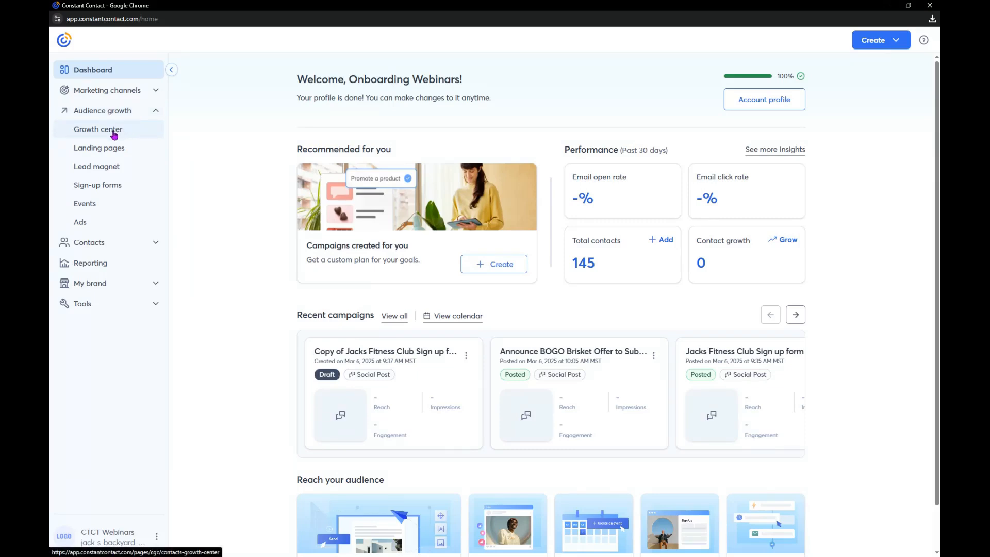
{"action": "left_click", "coordinate": [114, 134]}
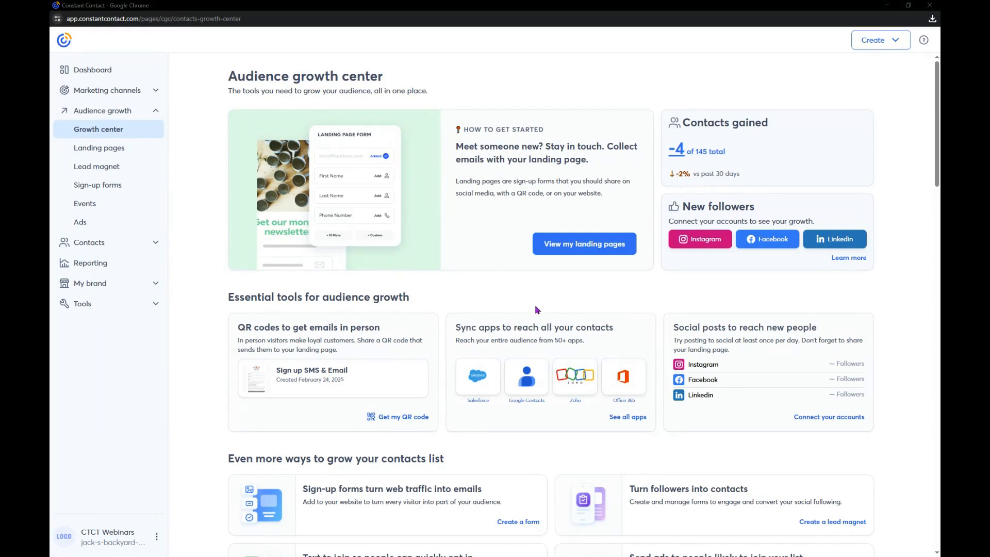
{"action": "scroll", "coordinate": [530, 309], "scroll_direction": "down", "scroll_amount": 2}
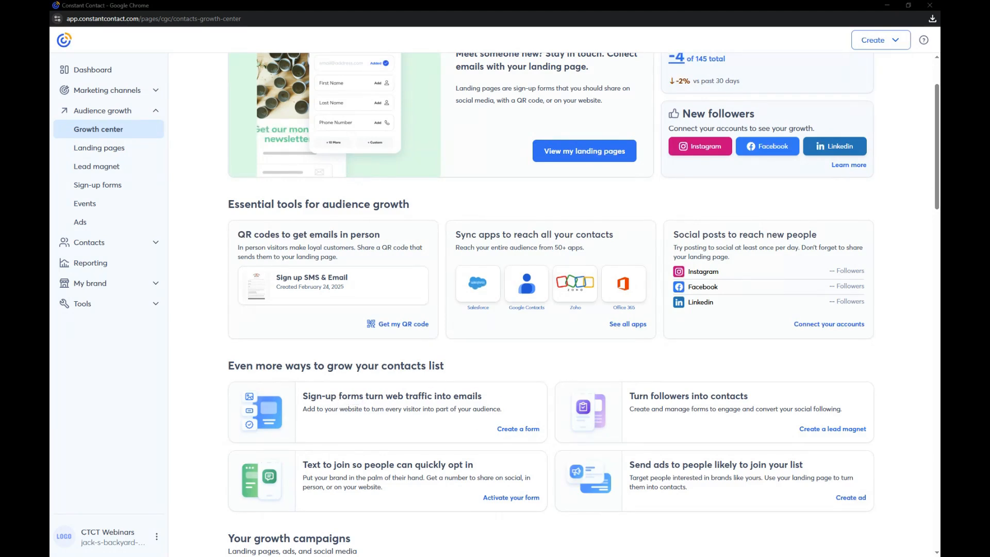
{"action": "left_click", "coordinate": [521, 428]}
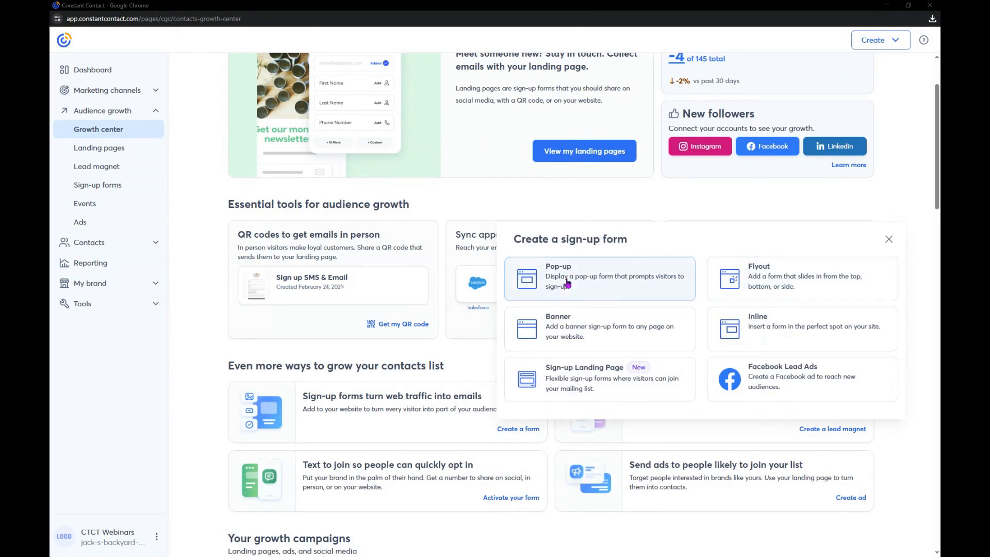
{"action": "left_click", "coordinate": [606, 275]}
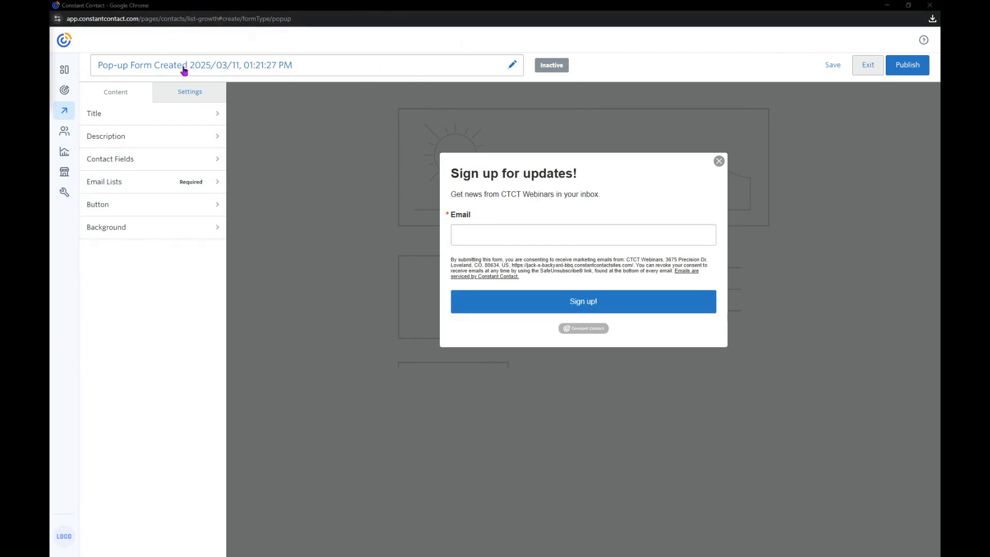
Rename the sign-up form as "Pop up form 3/11/2025" and save the name
{"action": "left_click", "coordinate": [511, 65]}
{"action": "key", "text": "BackSpace"}
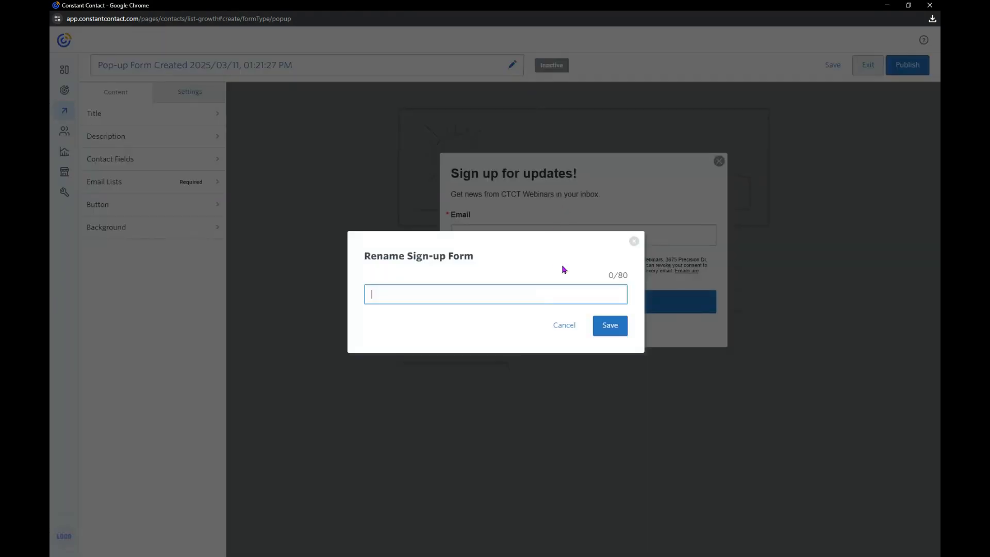
{"action": "right_click", "coordinate": [504, 294]}
{"action": "right_click", "coordinate": [469, 298]}
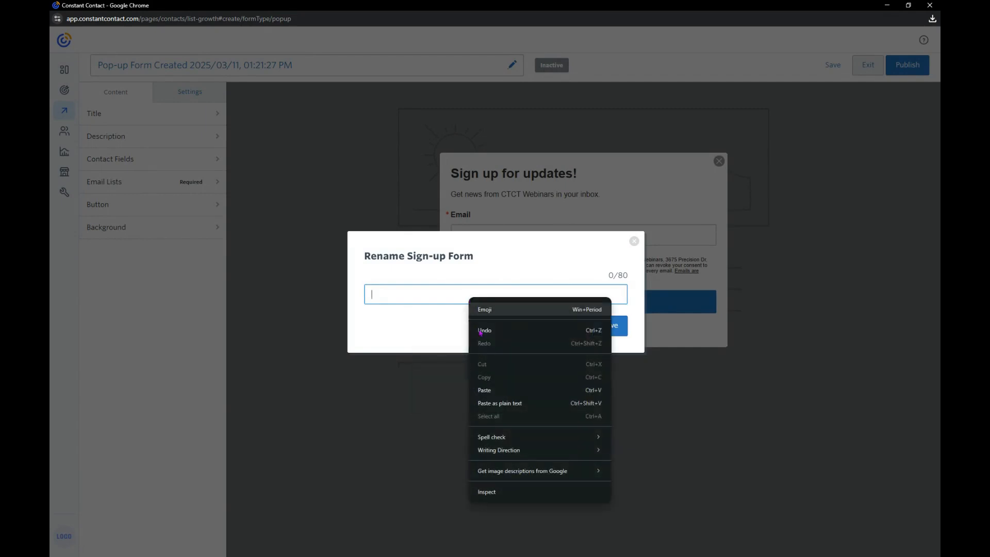
{"action": "left_click", "coordinate": [490, 389]}
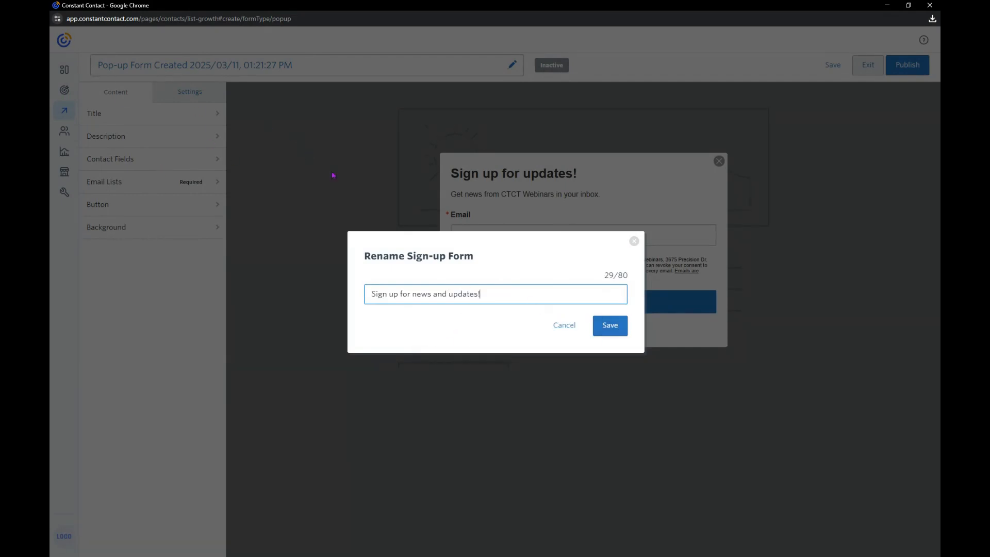
{"action": "triple_click", "coordinate": [489, 295]}
{"action": "key", "text": "ctrl+c"}
{"action": "type", "text": "Pop"}
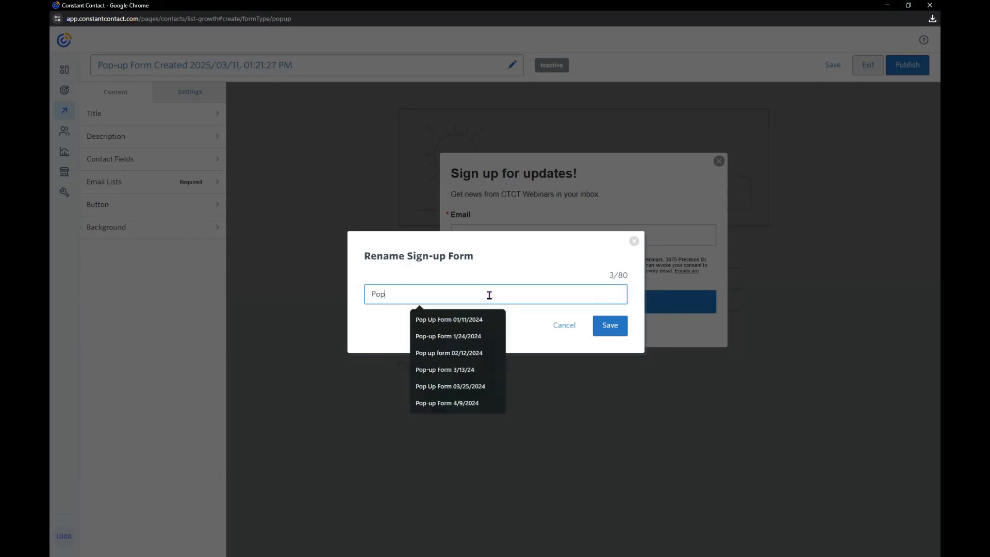
{"action": "type", "text": " up form 3"}
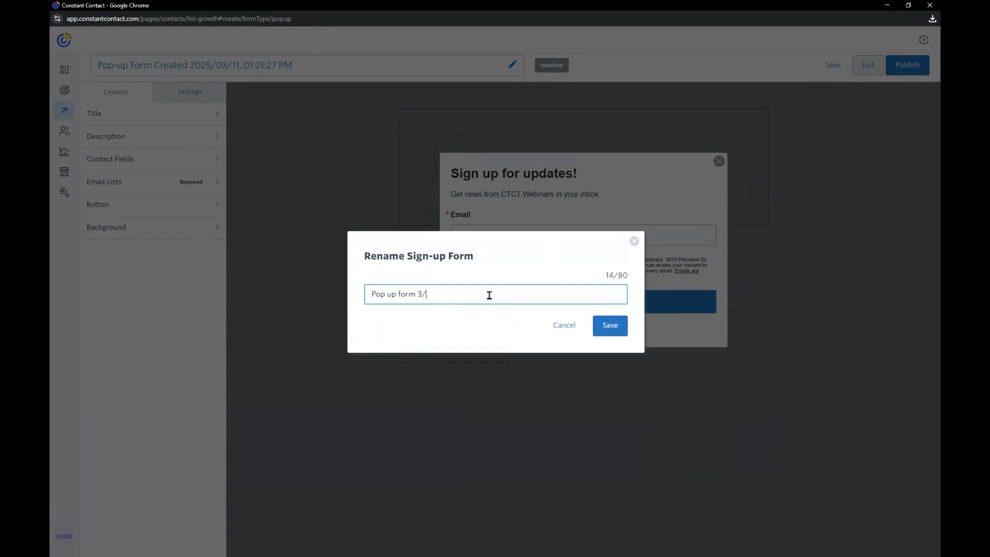
{"action": "type", "text": "/11/2025"}
{"action": "left_click", "coordinate": [613, 330]}
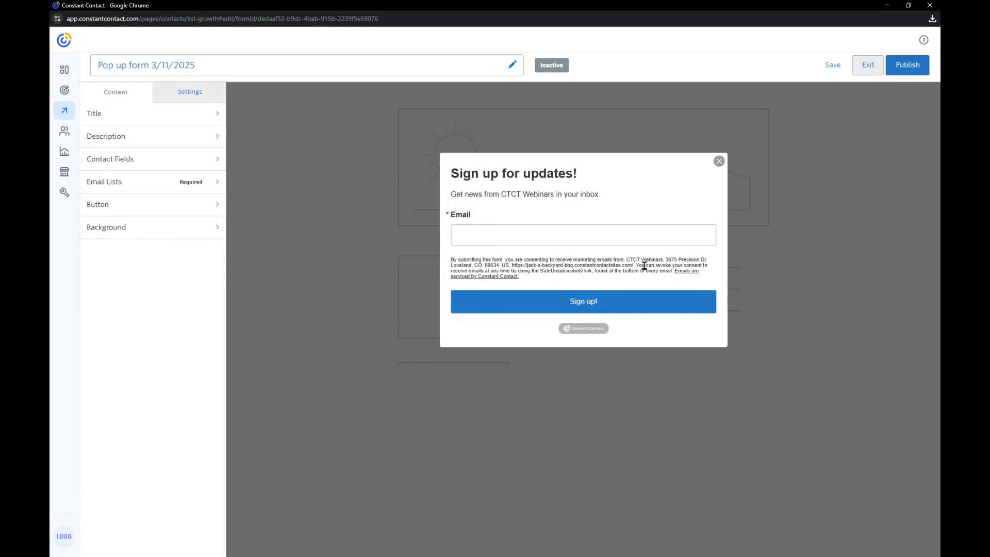
Replace the form's title with "Sign up for news and updates!"
{"action": "left_click", "coordinate": [180, 118]}
{"action": "left_click", "coordinate": [188, 141]}
{"action": "triple_click", "coordinate": [189, 140]}
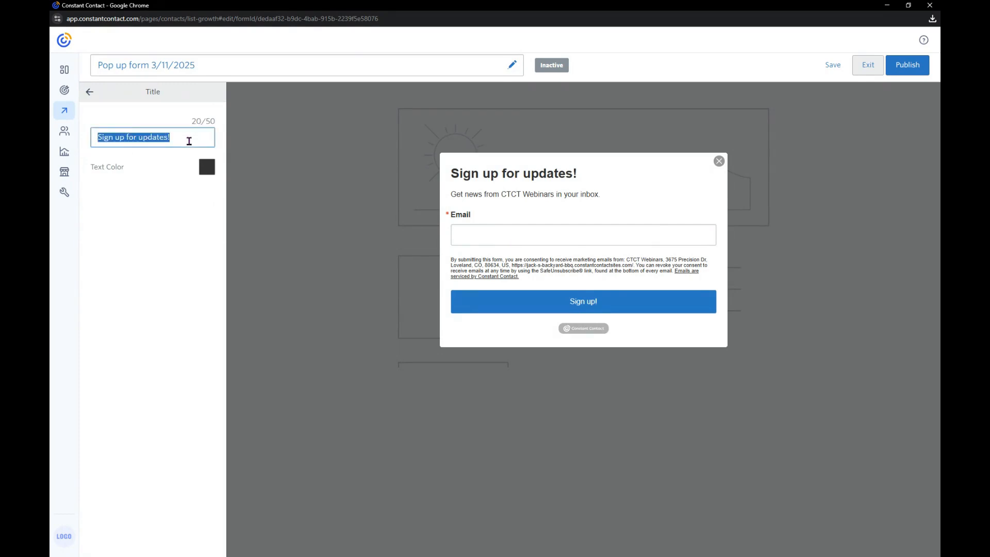
{"action": "key", "text": "BackSpace"}
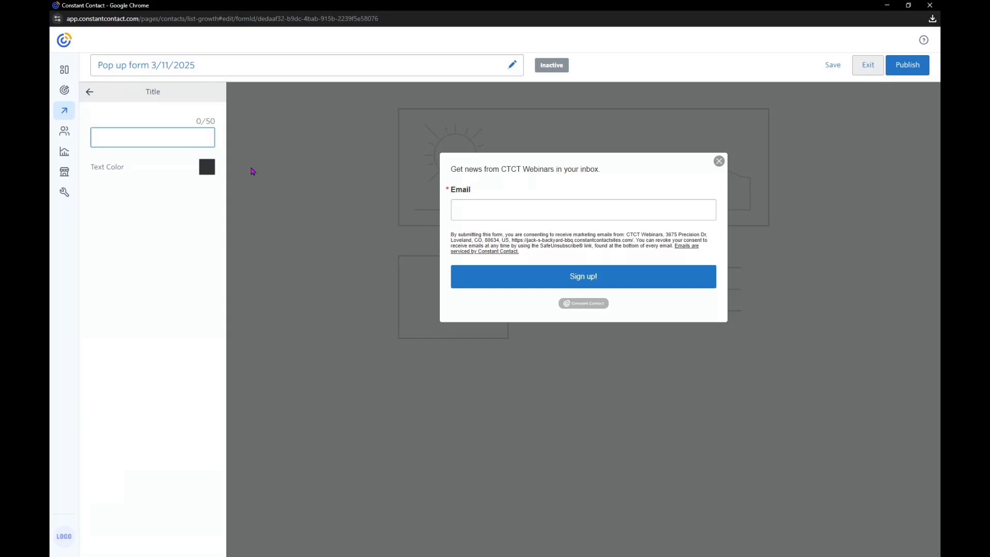
{"action": "right_click", "coordinate": [150, 140]}
{"action": "left_click", "coordinate": [194, 248]}
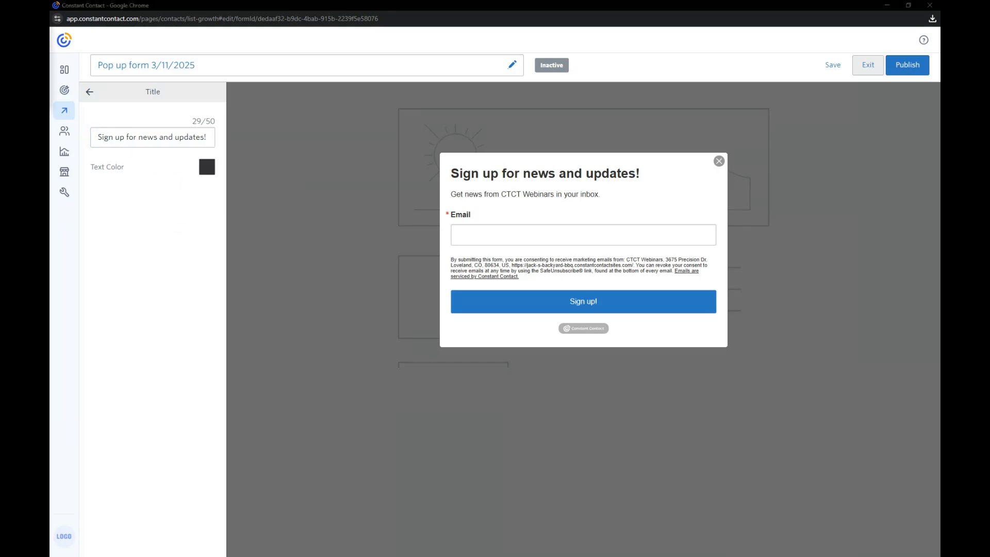
Set the title's text color to a custom light teal using the copied hex code
{"action": "left_click", "coordinate": [206, 166]}
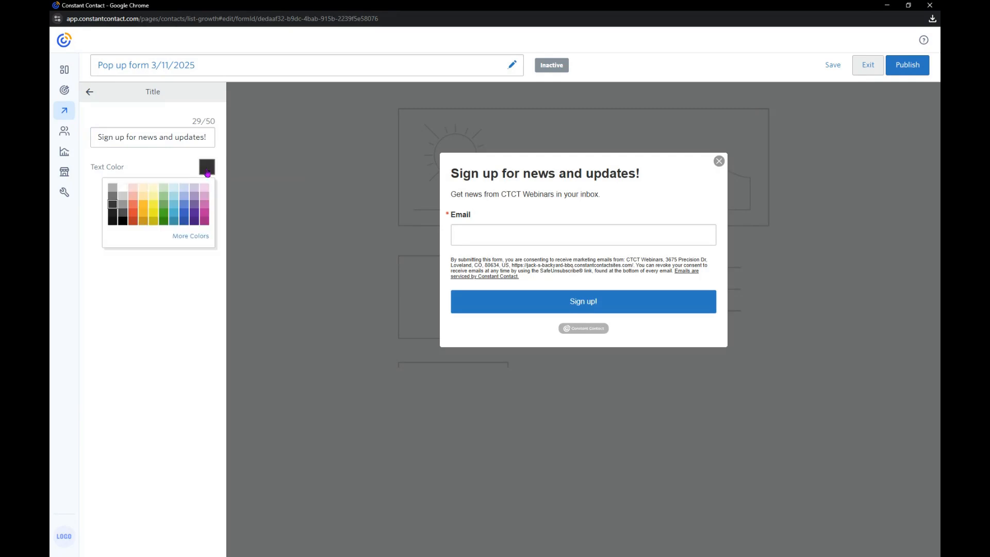
{"action": "left_click", "coordinate": [191, 237]}
{"action": "double_click", "coordinate": [204, 279]}
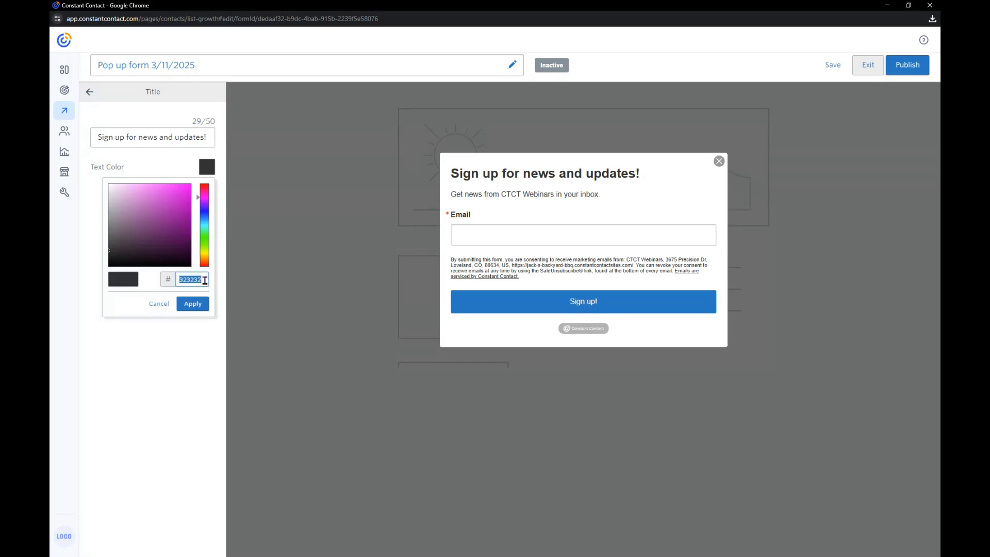
{"action": "key", "text": "BackSpace"}
{"action": "right_click", "coordinate": [204, 279]}
{"action": "left_click", "coordinate": [232, 382]}
{"action": "left_click", "coordinate": [201, 305]}
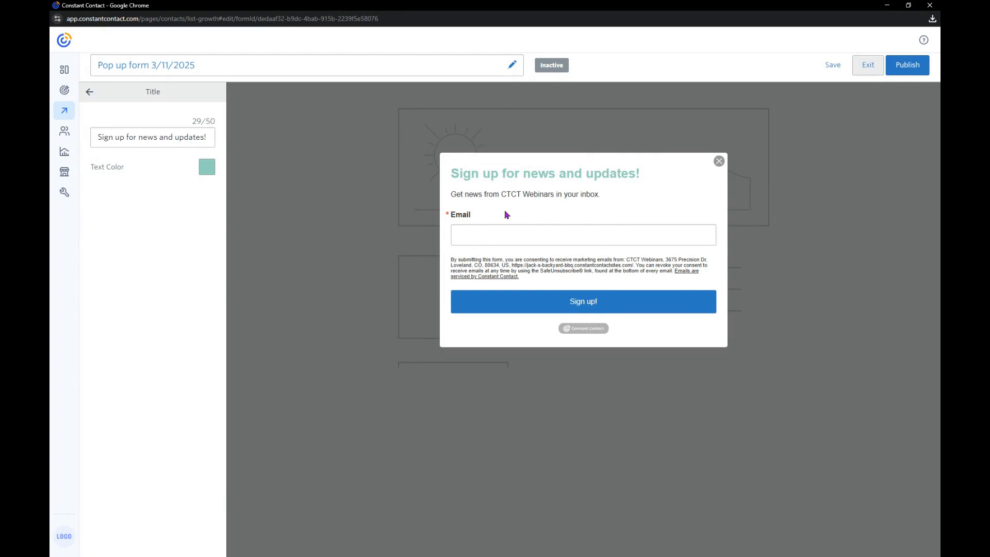
{"action": "left_click", "coordinate": [90, 93]}
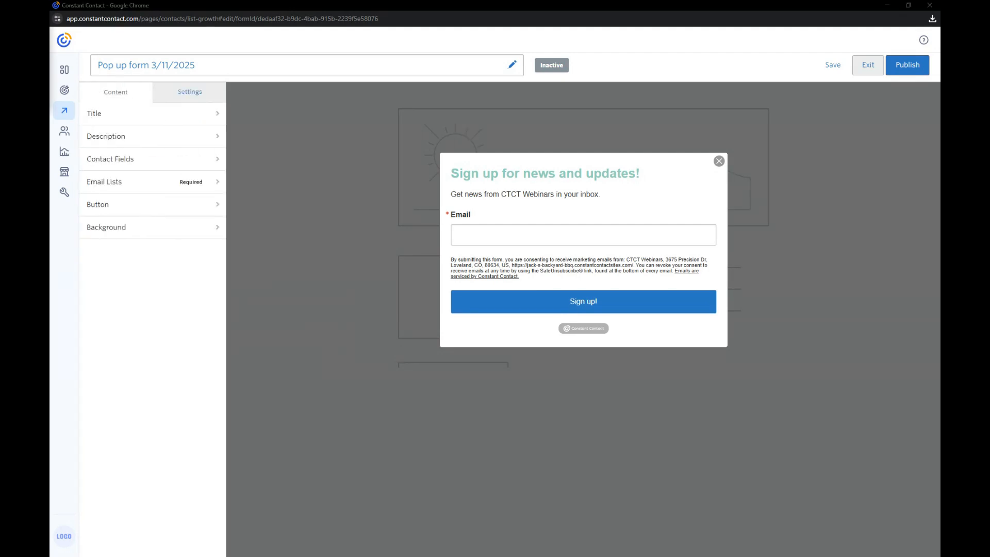
Replace the description with the copied text beginning "Sign up for our monthly newsletter and receive a free adoption guide."
{"action": "left_click", "coordinate": [140, 146]}
{"action": "left_click_drag", "start_coordinate": [183, 150], "coordinate": [87, 120]}
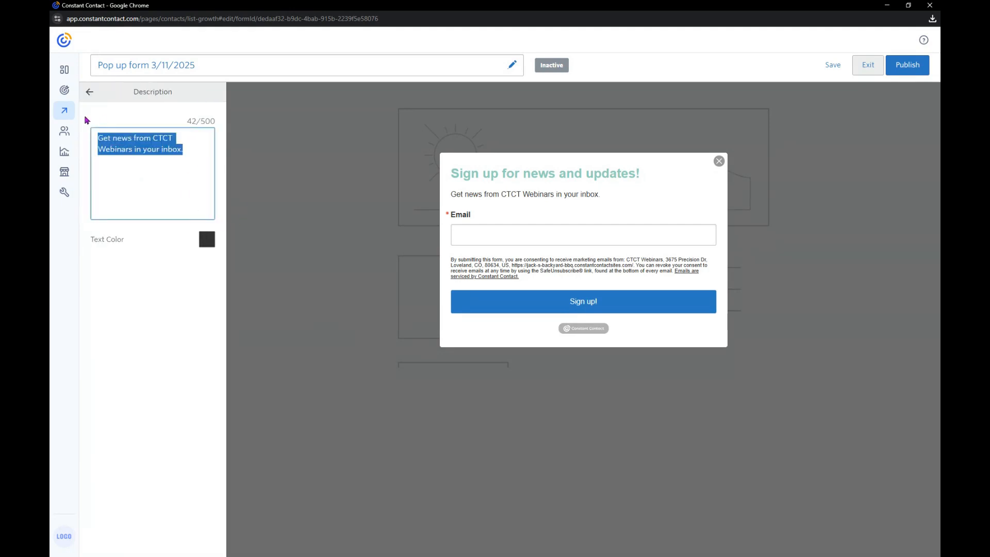
{"action": "key", "text": "BackSpace"}
{"action": "right_click", "coordinate": [139, 145]}
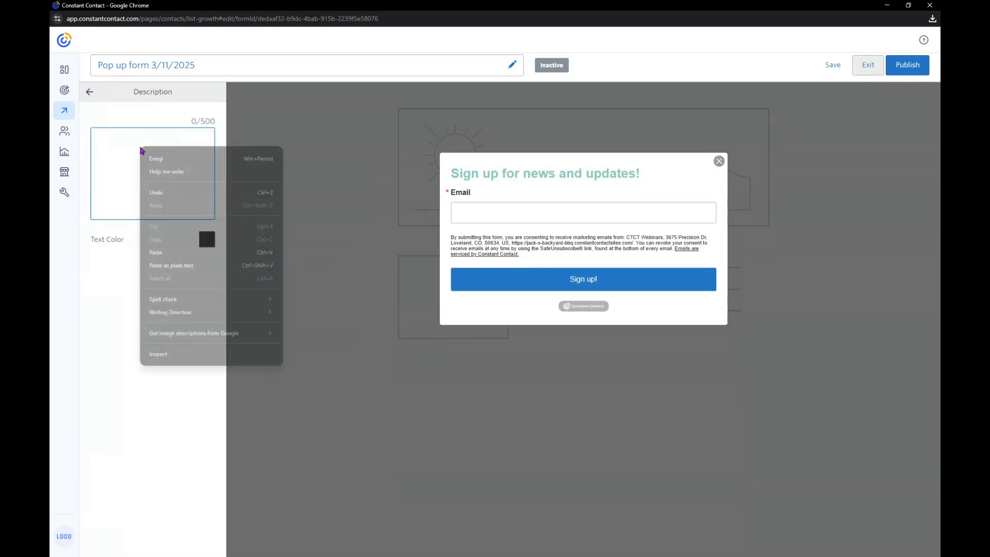
{"action": "left_click", "coordinate": [202, 265]}
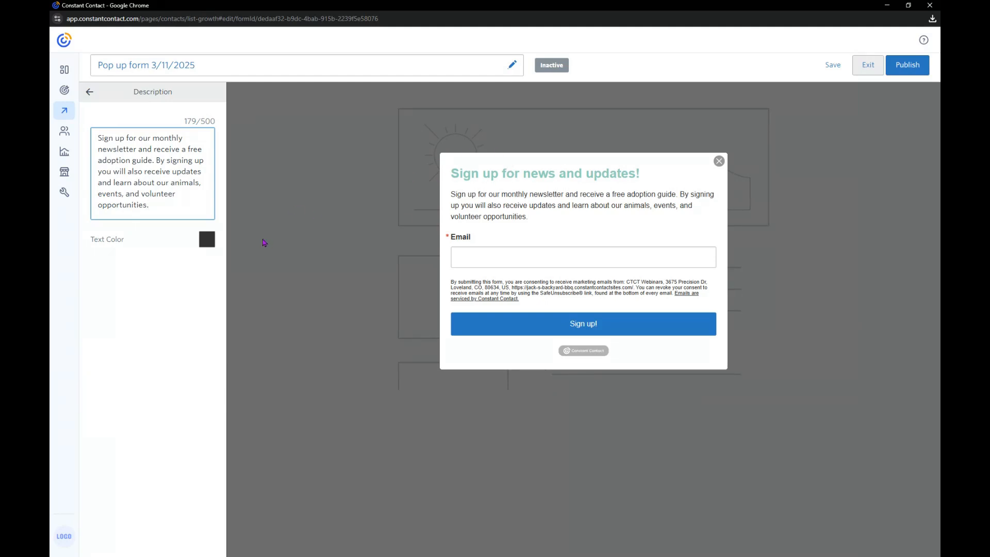
{"action": "left_click", "coordinate": [207, 241]}
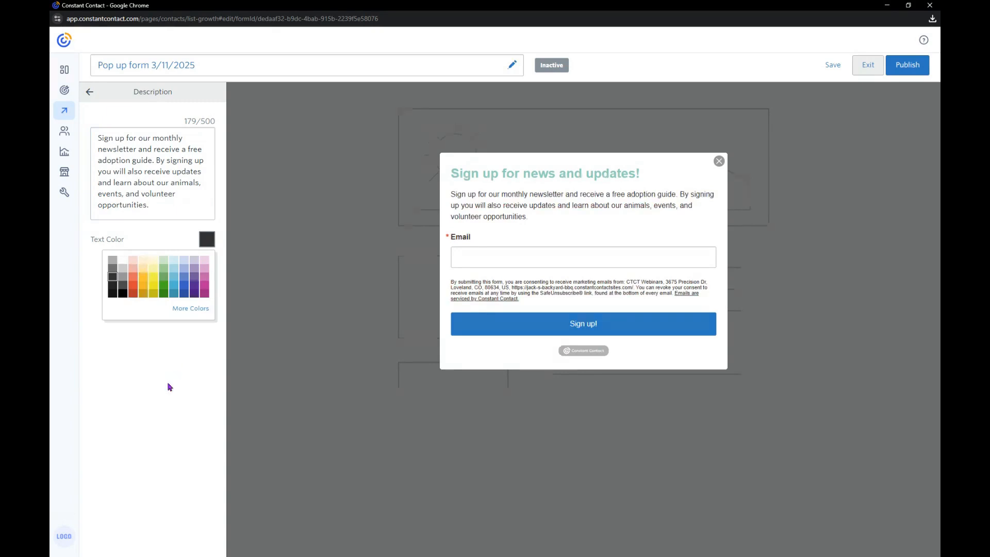
{"action": "left_click", "coordinate": [160, 242]}
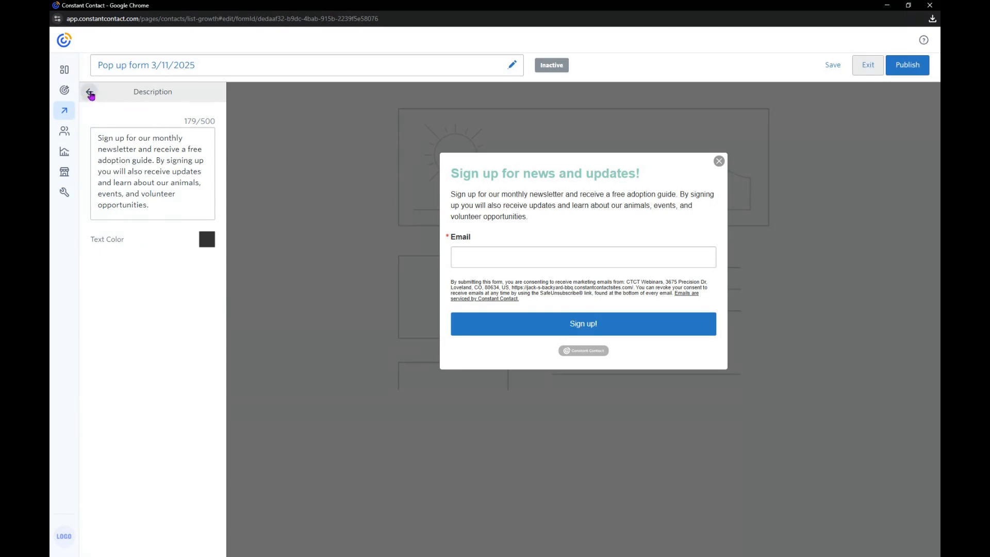
{"action": "left_click", "coordinate": [90, 93]}
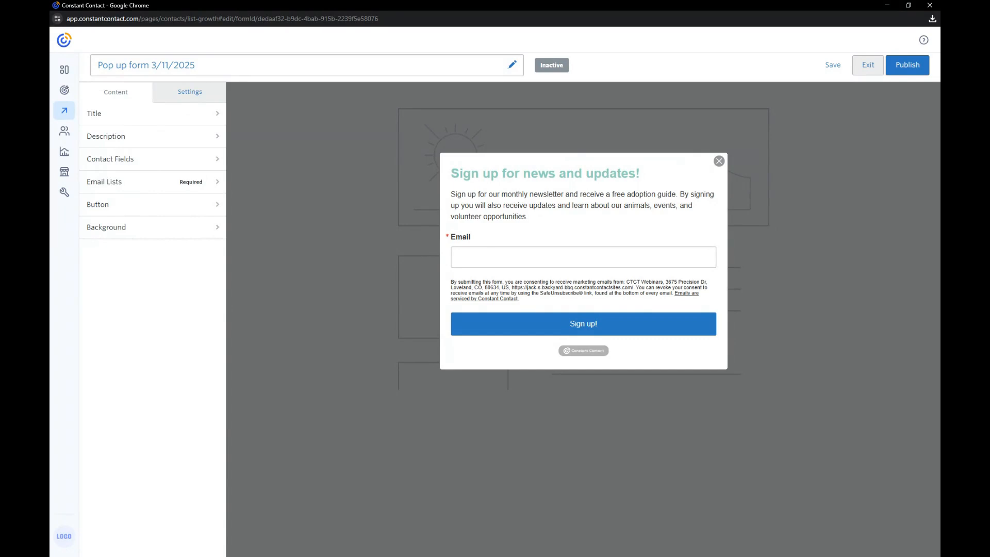
Add the First Name contact field to the form, leaving it optional, and view the custom field creation options
{"action": "left_click", "coordinate": [146, 164]}
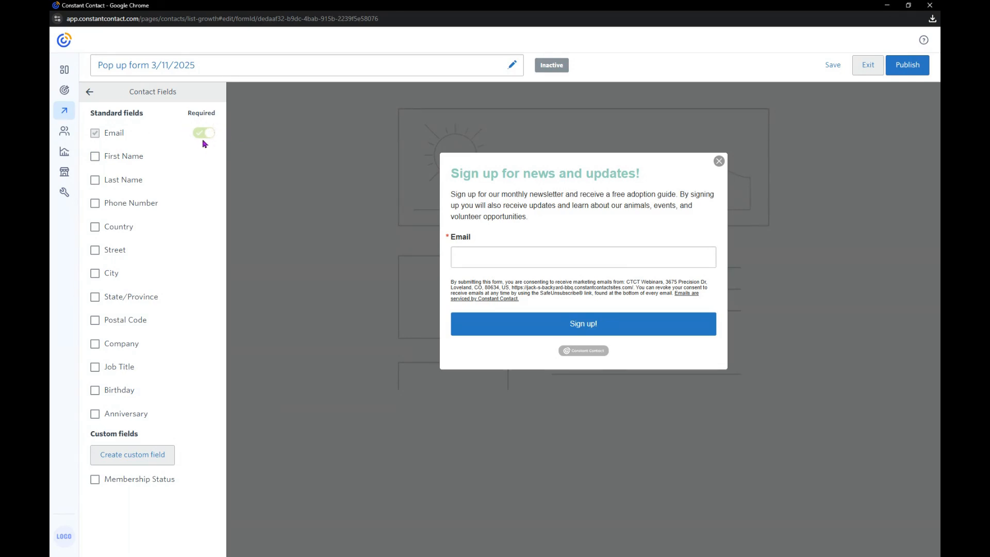
{"action": "left_click", "coordinate": [96, 158]}
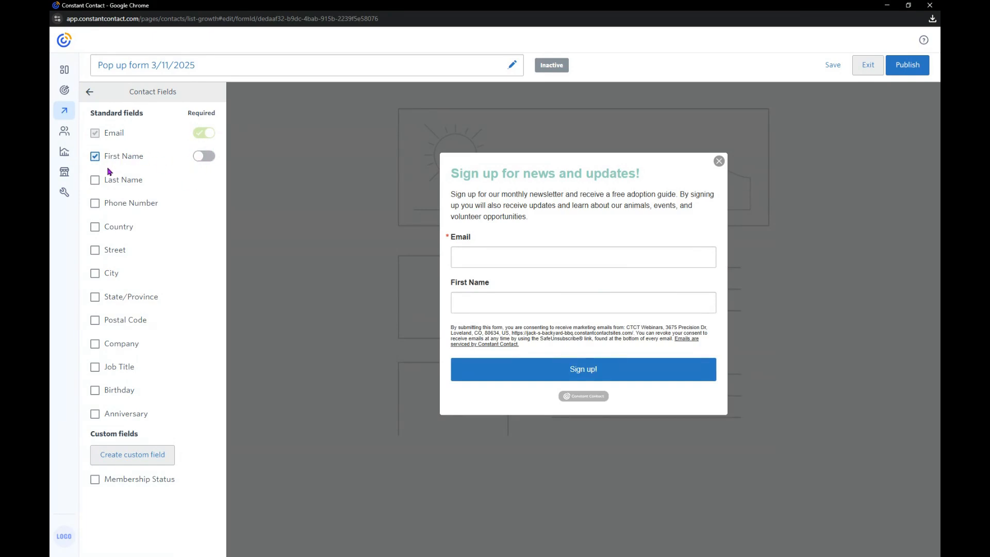
{"action": "left_click", "coordinate": [136, 460]}
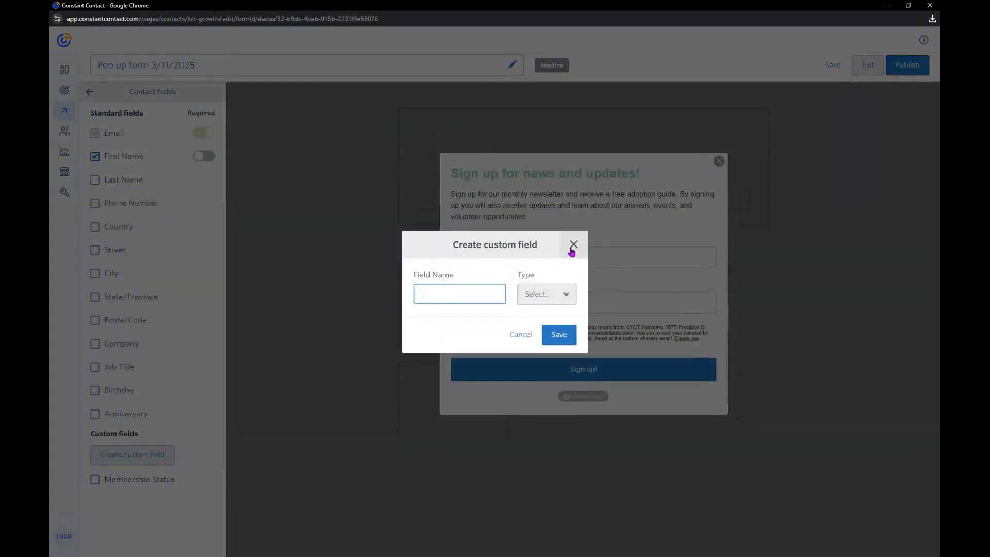
{"action": "left_click", "coordinate": [571, 247]}
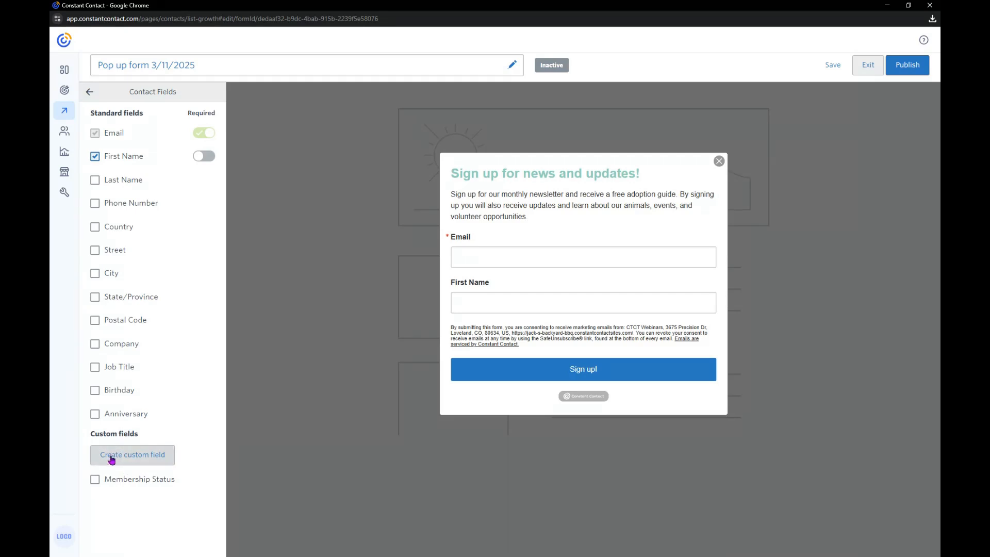
{"action": "left_click", "coordinate": [90, 93]}
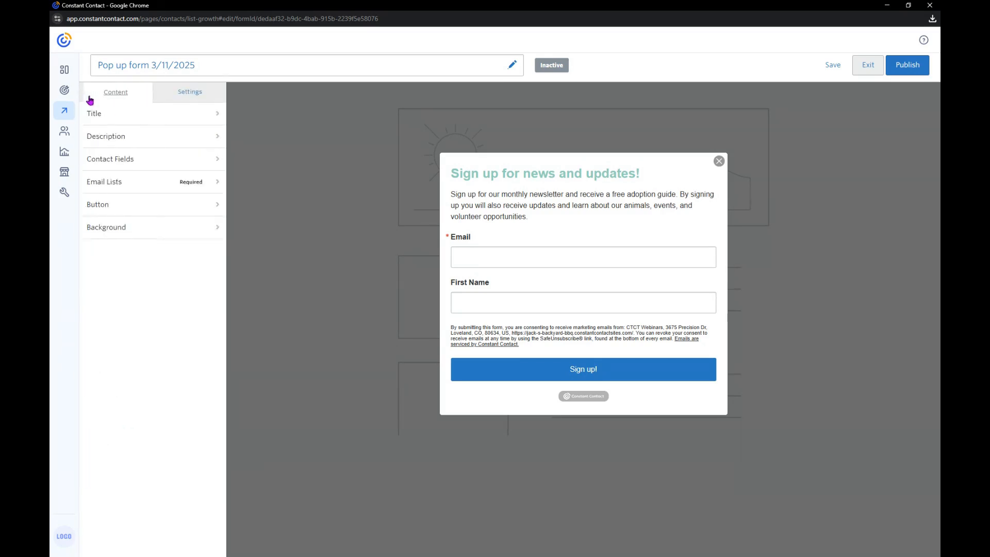
Assign the form's sign-ups to the "* Newsletter Sign Ups and Text Subscribers 2024" email list
{"action": "left_click", "coordinate": [140, 186]}
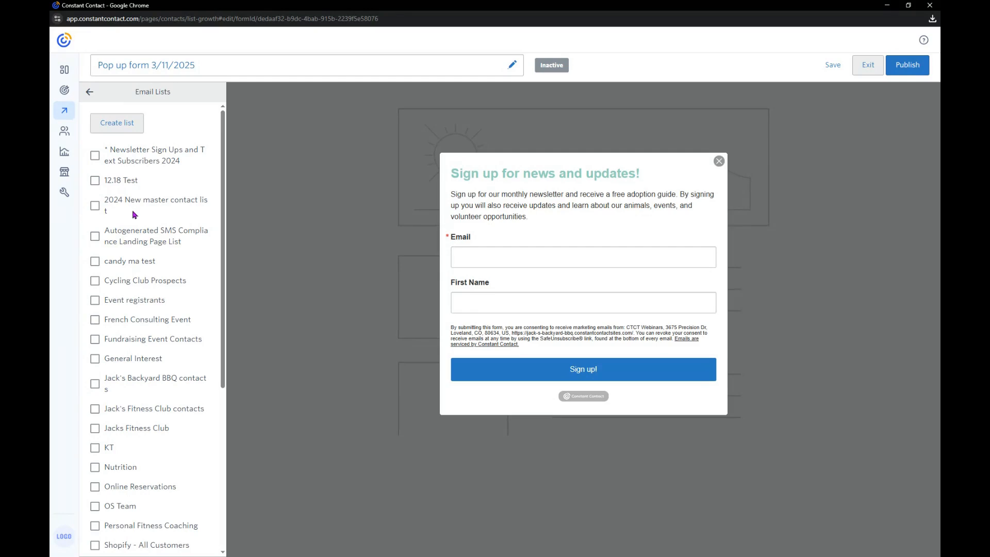
{"action": "left_click", "coordinate": [95, 157]}
Try offering 12.18 Test, 2024 New master contact list and Autogenerated SMS Compliance Landing Page List as additional email lists on the form
{"action": "left_click", "coordinate": [95, 181]}
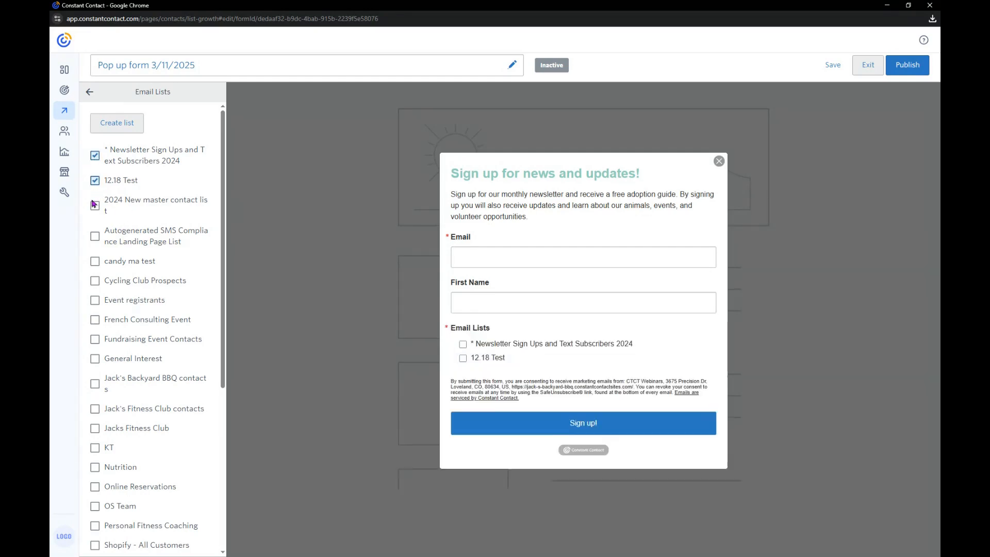
{"action": "left_click", "coordinate": [95, 206]}
{"action": "left_click", "coordinate": [95, 236]}
{"action": "left_click", "coordinate": [95, 236]}
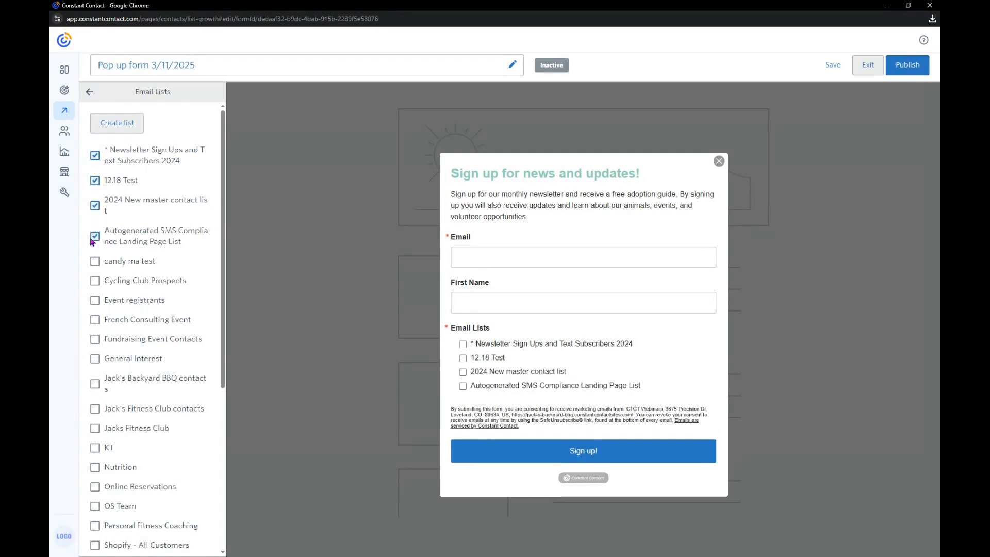
{"action": "left_click", "coordinate": [95, 181]}
{"action": "left_click", "coordinate": [95, 206]}
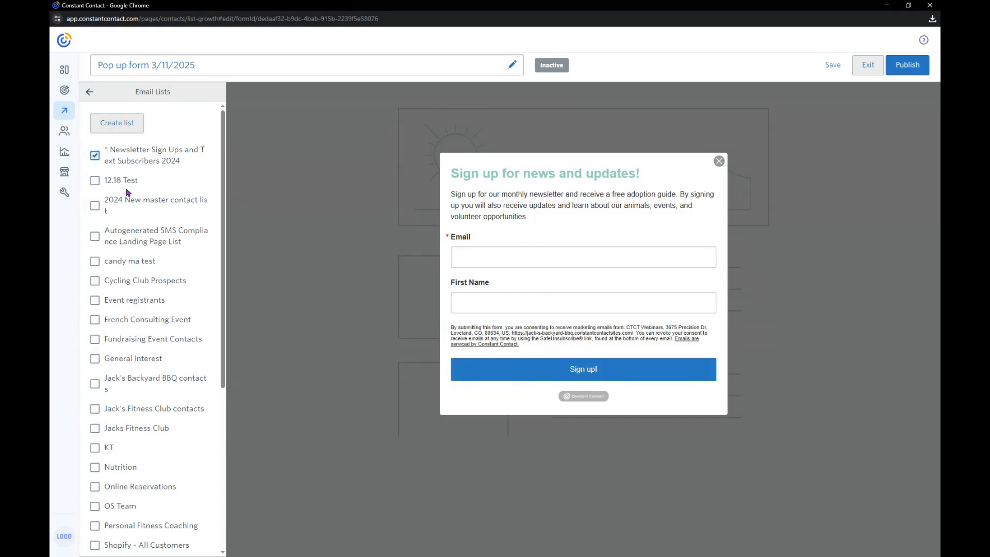
{"action": "left_click", "coordinate": [100, 180]}
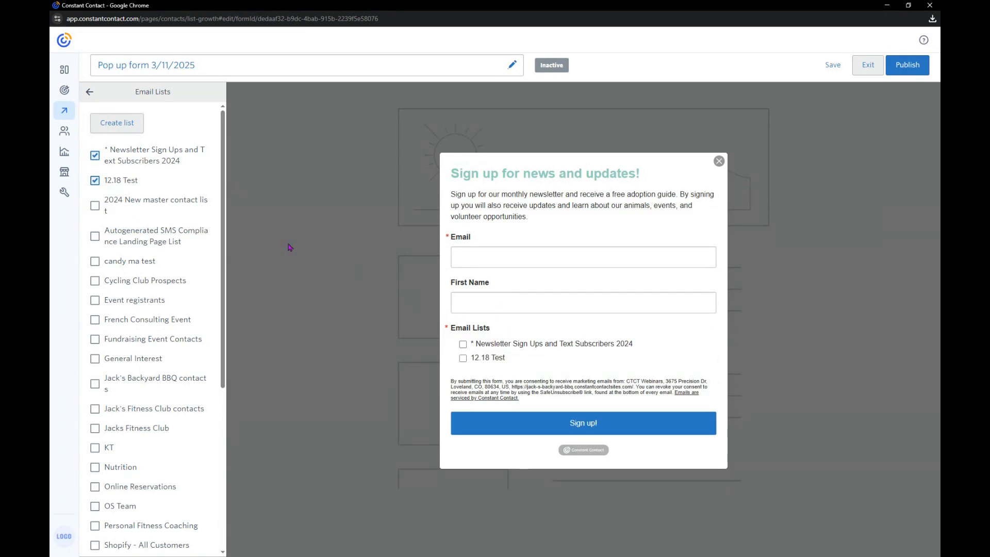
{"action": "left_click", "coordinate": [95, 180]}
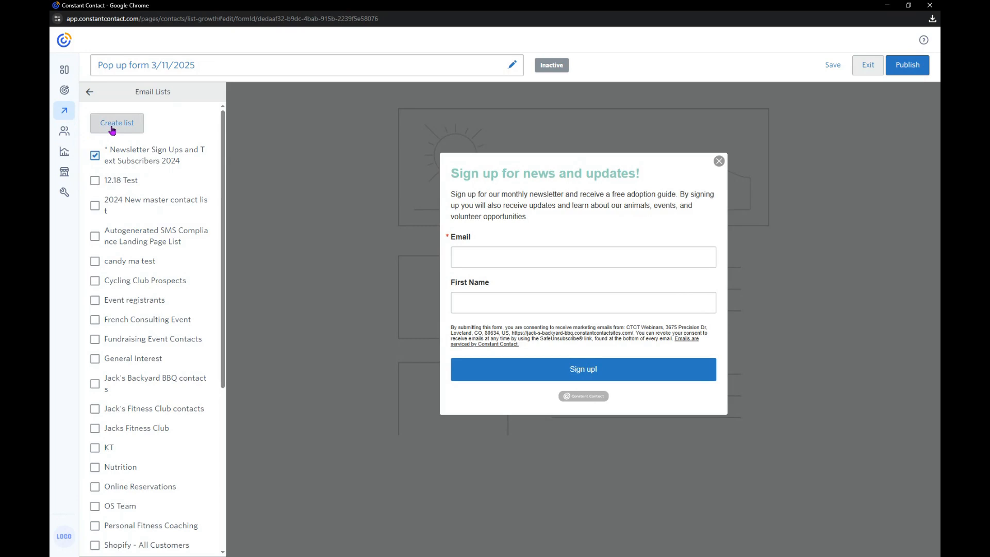
Replace the sign-up button's text with the copied text "Send me my guide!"
{"action": "left_click", "coordinate": [90, 94]}
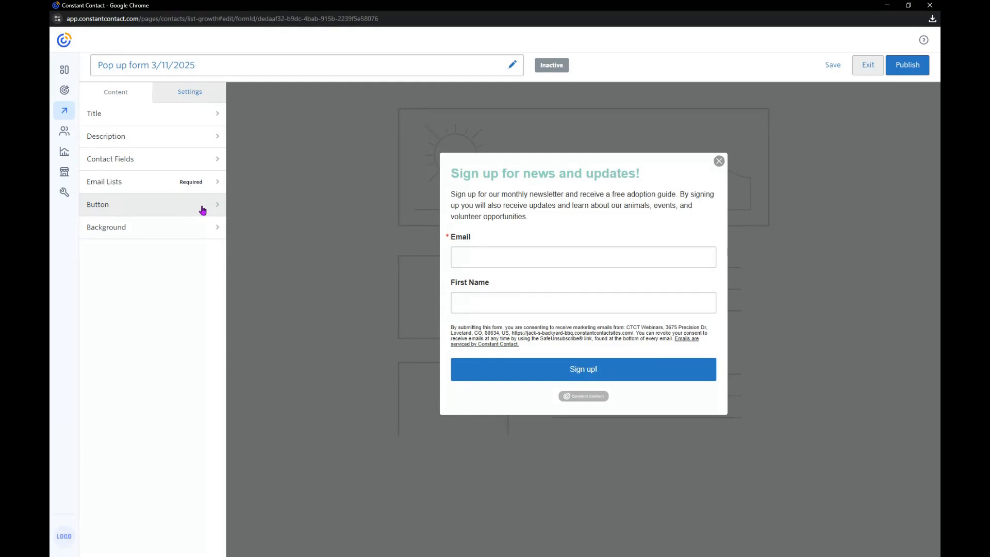
{"action": "left_click", "coordinate": [202, 209]}
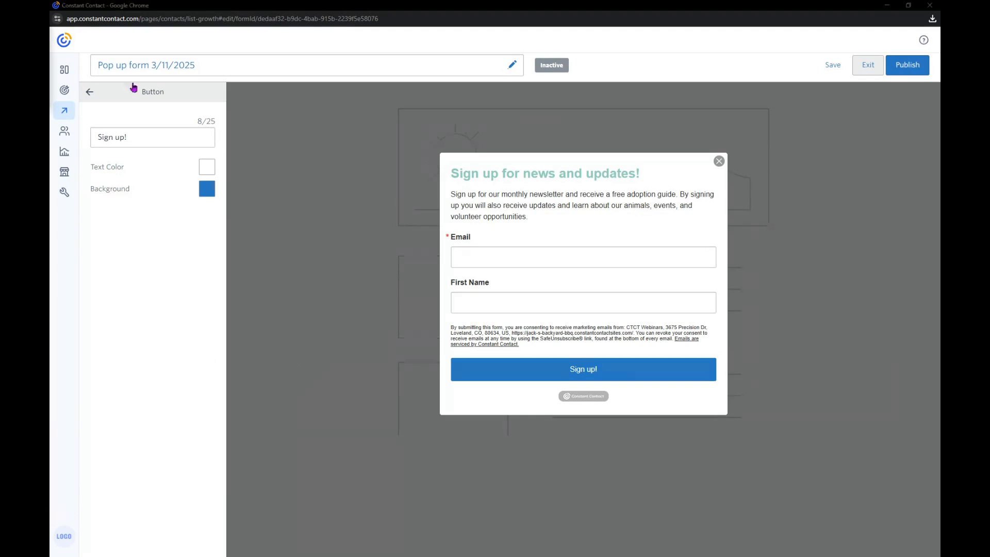
{"action": "triple_click", "coordinate": [162, 142]}
{"action": "key", "text": "BackSpace"}
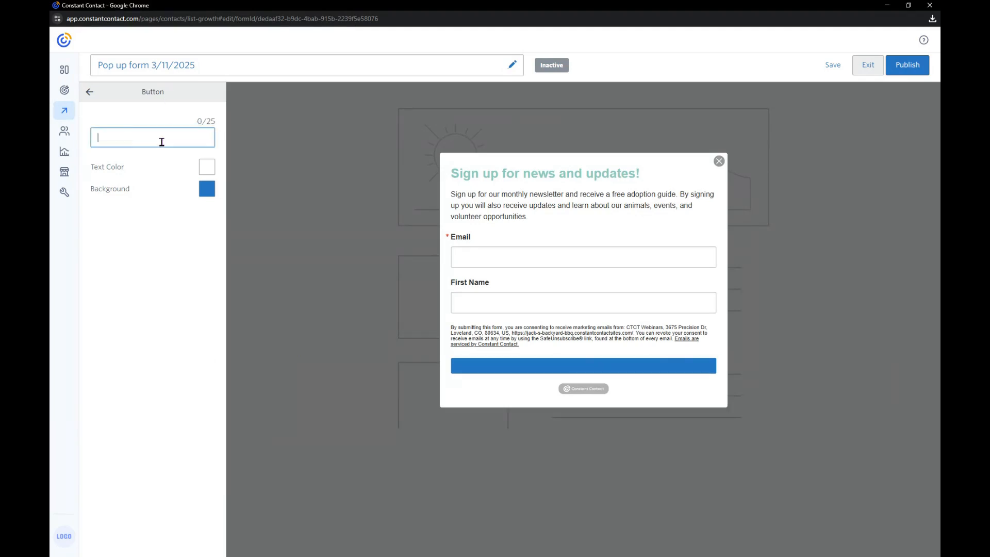
{"action": "right_click", "coordinate": [162, 142]}
{"action": "left_click", "coordinate": [199, 250]}
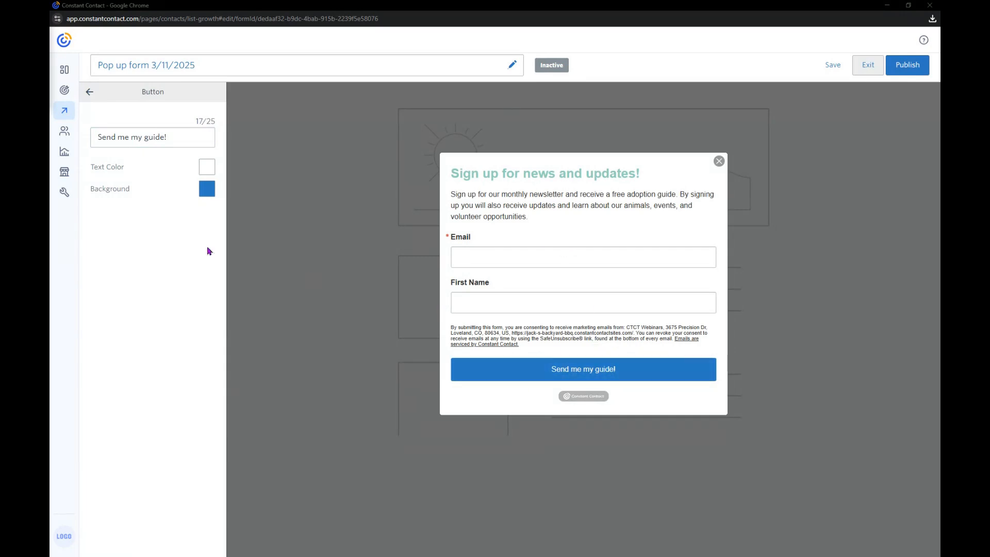
Set the button's background to the copied custom teal hex color
{"action": "left_click", "coordinate": [202, 192]}
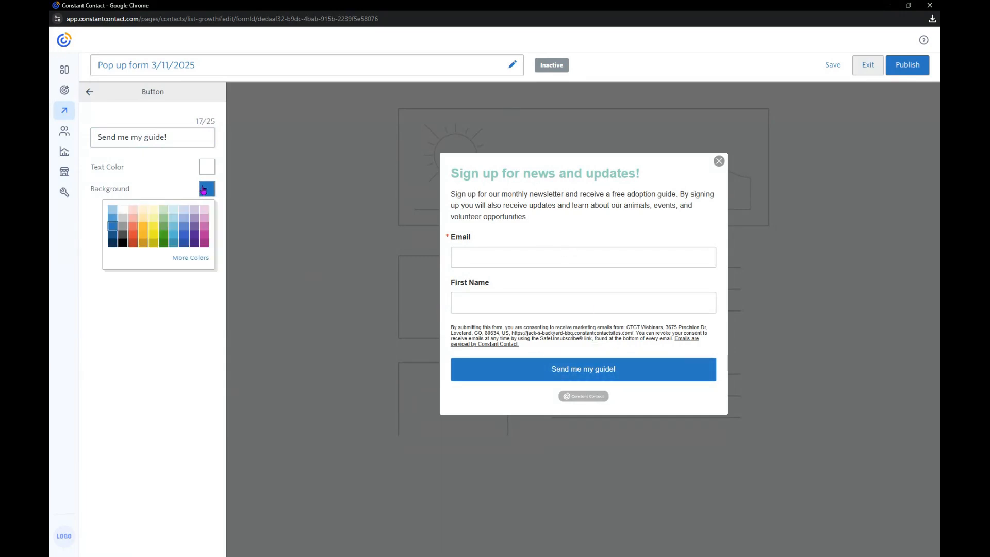
{"action": "left_click", "coordinate": [191, 257]}
{"action": "double_click", "coordinate": [199, 300]}
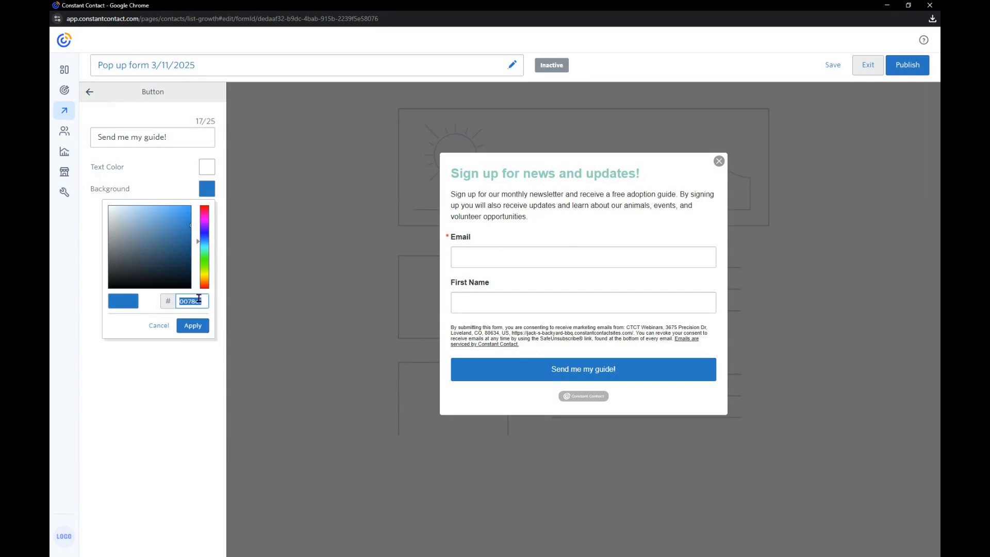
{"action": "right_click", "coordinate": [199, 301]}
{"action": "left_click", "coordinate": [252, 413]}
{"action": "left_click", "coordinate": [192, 328]}
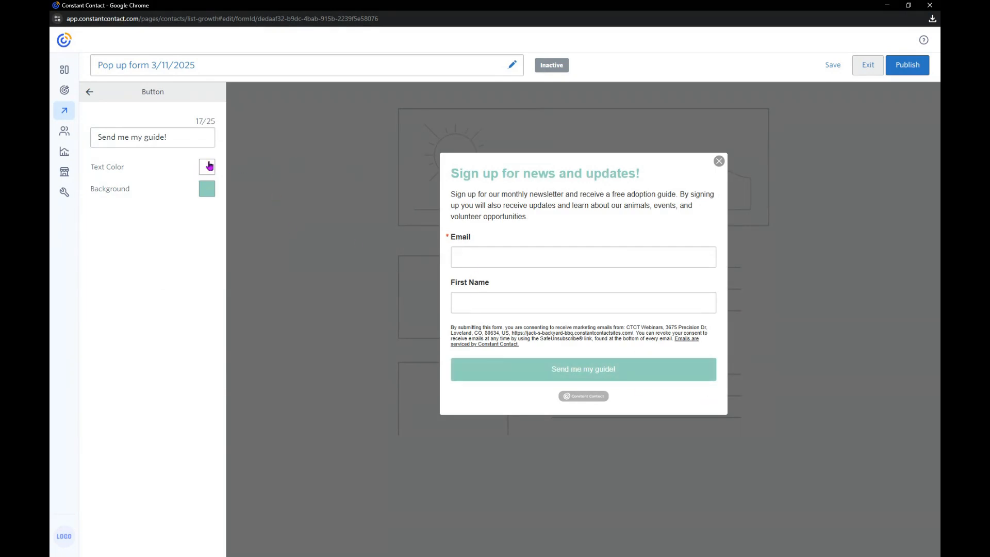
{"action": "left_click", "coordinate": [87, 92]}
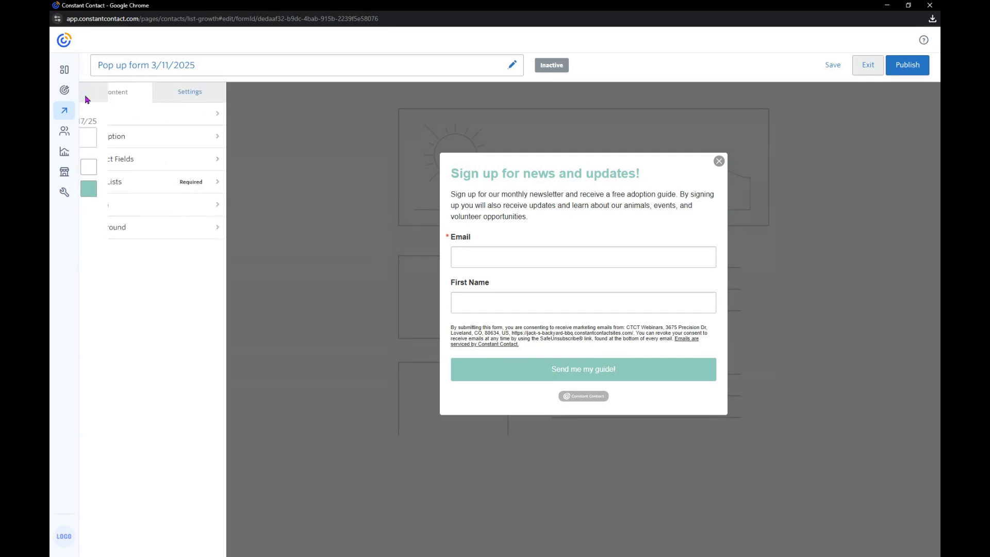
Review the color choices for the form's background, leaving it white
{"action": "left_click", "coordinate": [149, 237]}
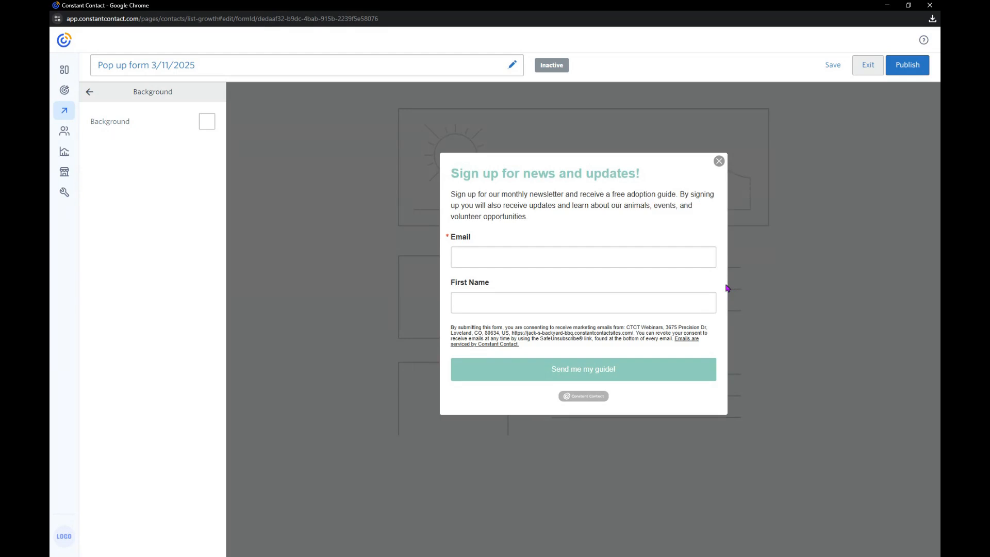
{"action": "left_click", "coordinate": [207, 122]}
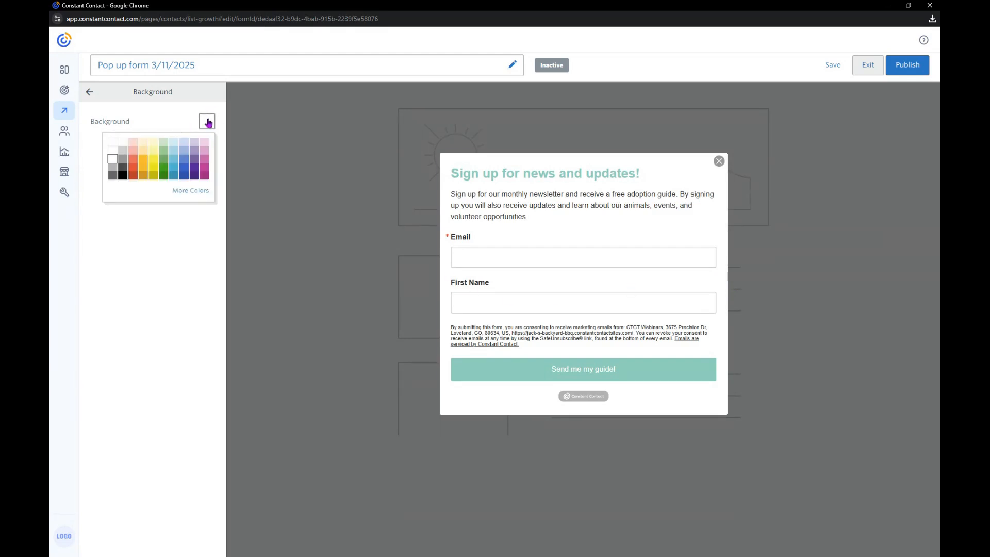
{"action": "left_click", "coordinate": [183, 124]}
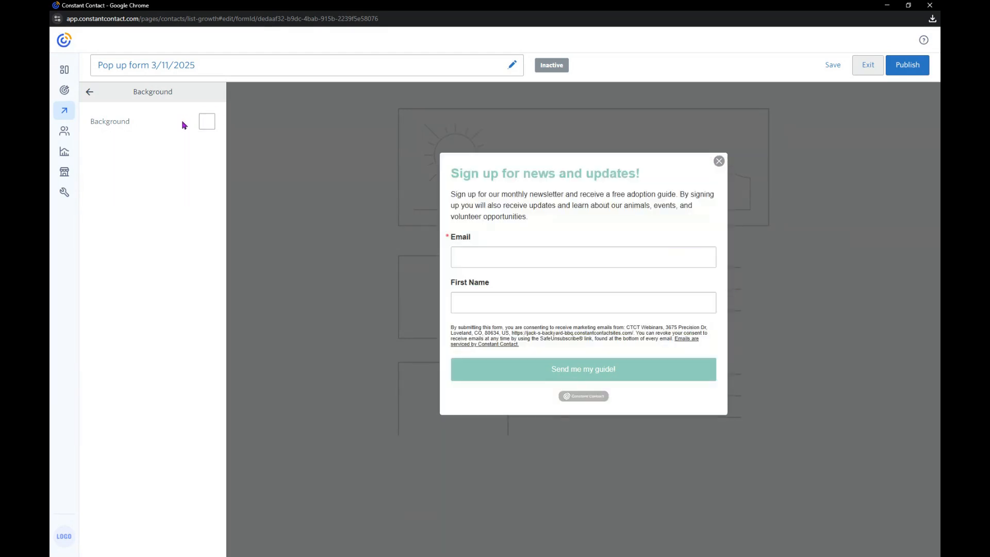
{"action": "left_click", "coordinate": [90, 93]}
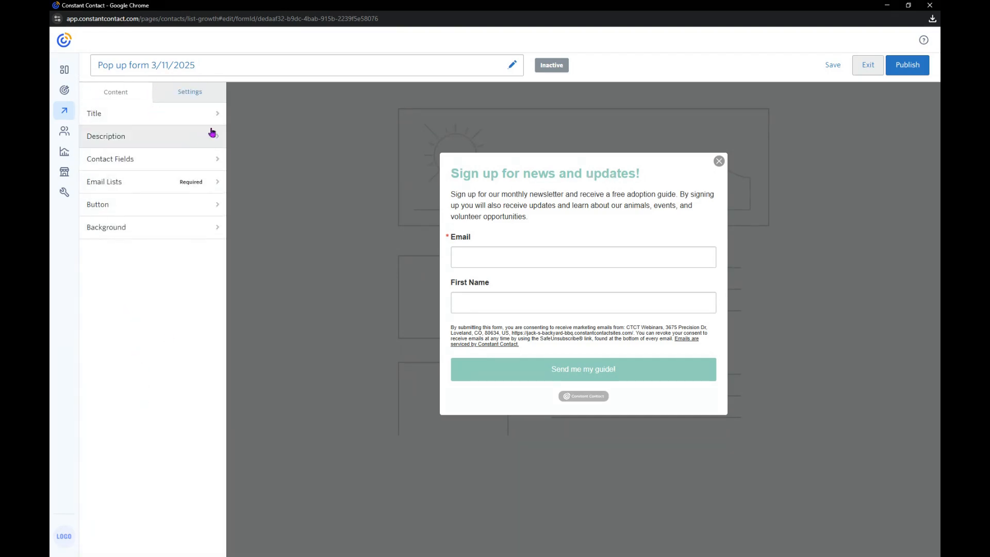
Set the form's display timer to After 15 sec in the timing settings
{"action": "left_click", "coordinate": [194, 93]}
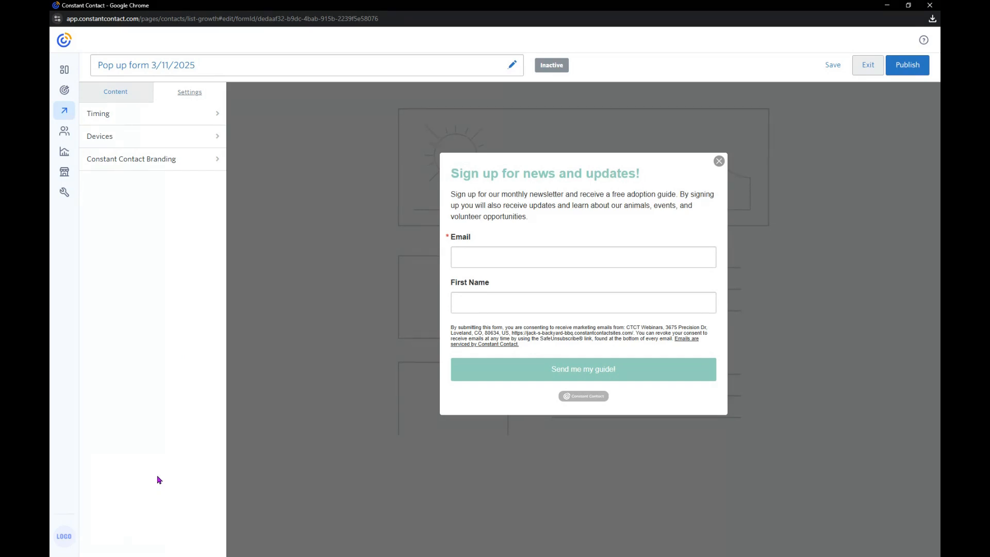
{"action": "left_click", "coordinate": [113, 125]}
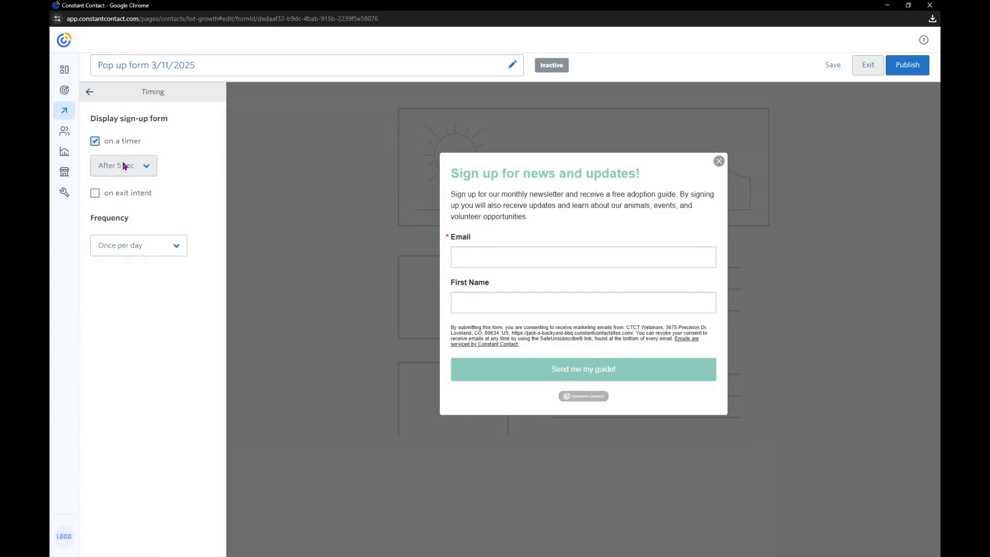
{"action": "left_click", "coordinate": [133, 172]}
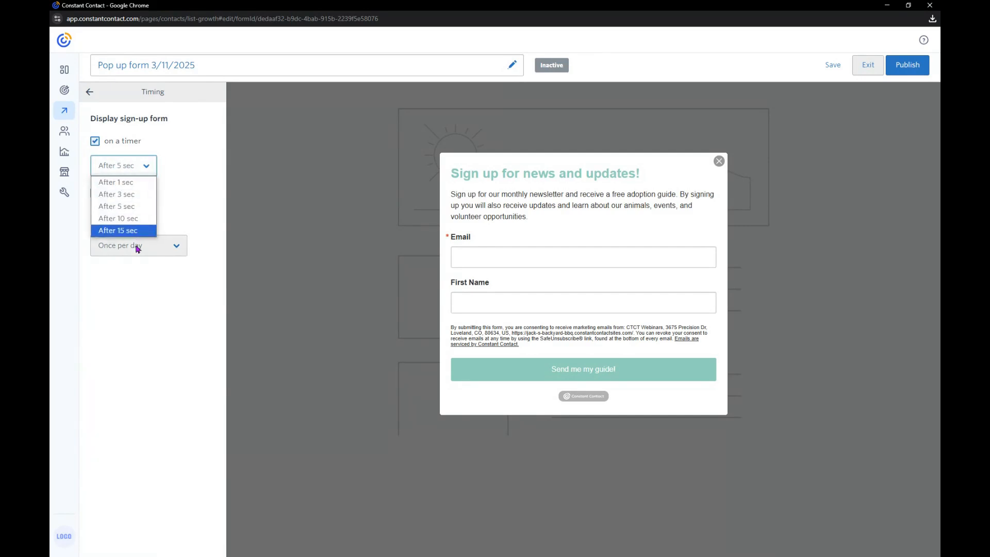
{"action": "left_click", "coordinate": [207, 153]}
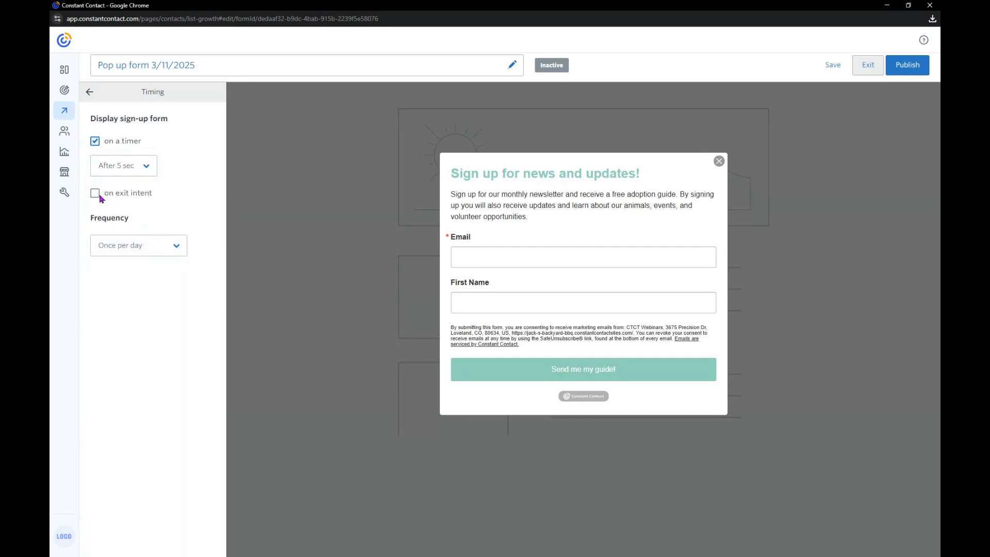
{"action": "left_click", "coordinate": [96, 196]}
{"action": "left_click", "coordinate": [127, 165]}
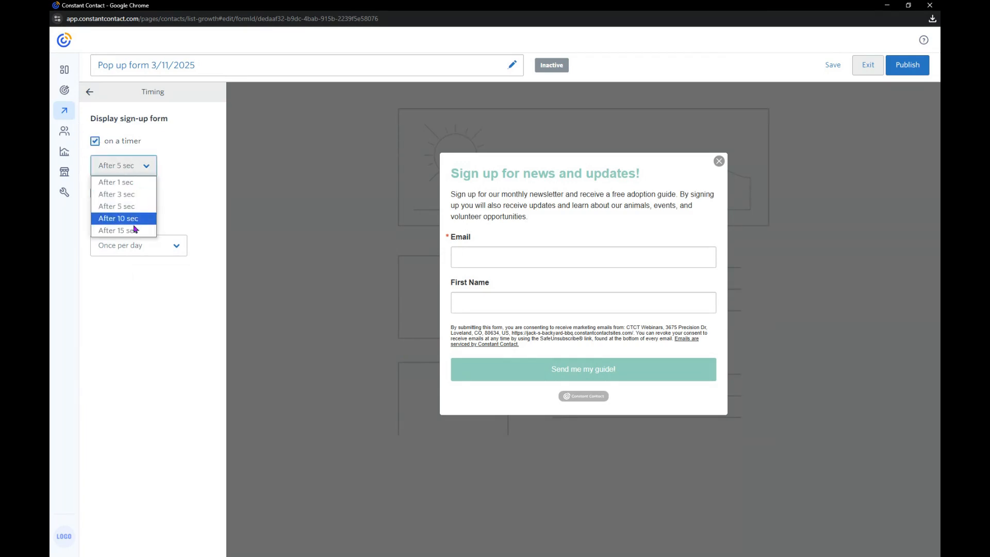
{"action": "left_click", "coordinate": [136, 231]}
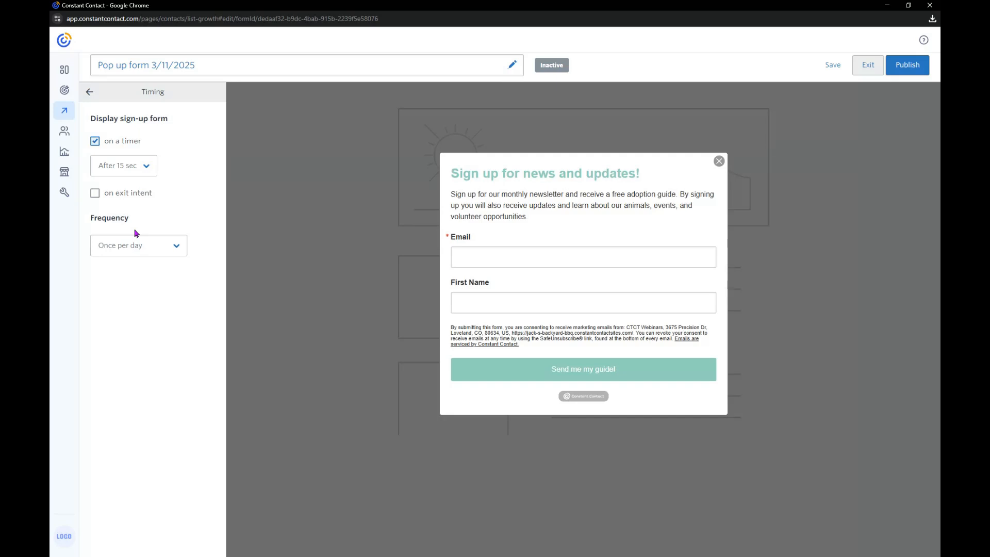
Review the frequency options for how often the form is displayed, keeping Once per day
{"action": "left_click", "coordinate": [135, 244]}
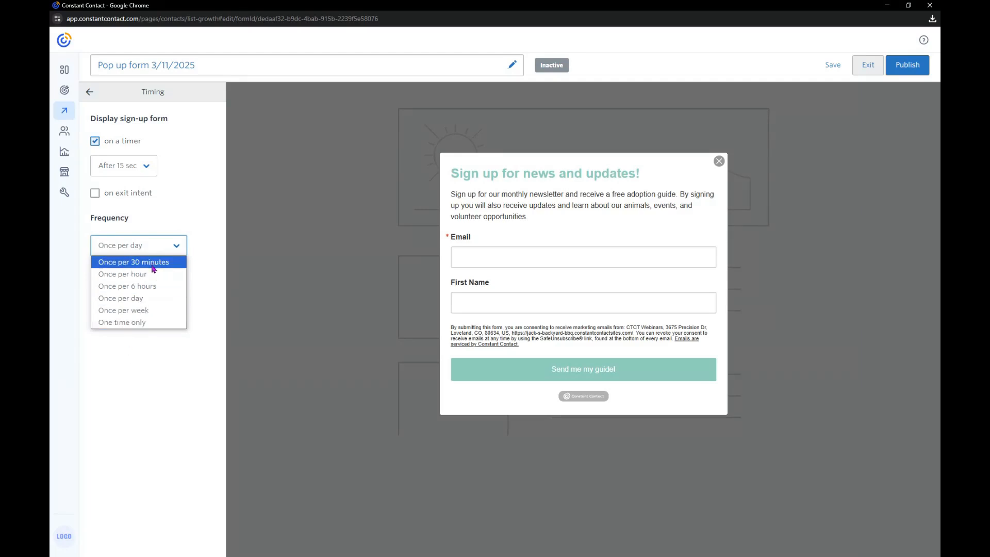
{"action": "left_click", "coordinate": [210, 277]}
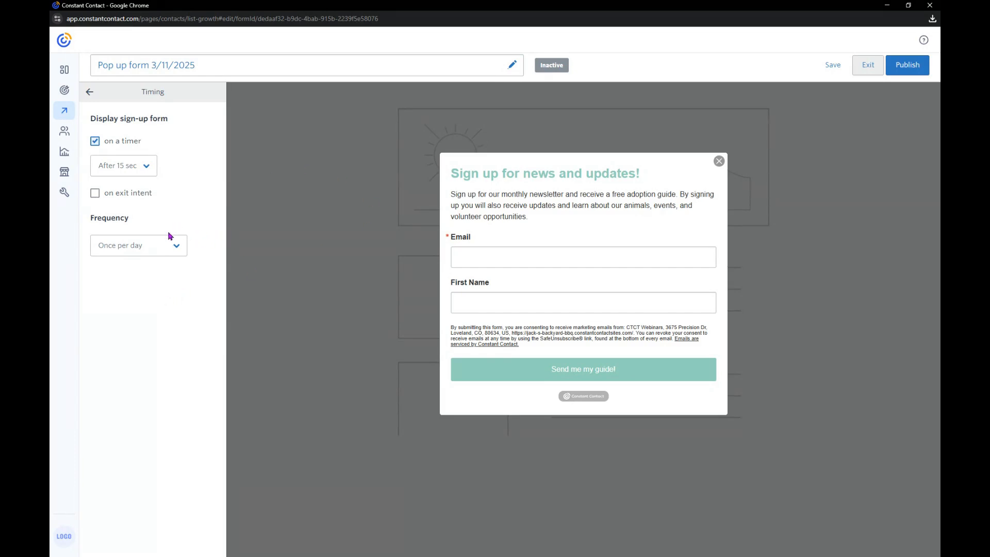
{"action": "left_click", "coordinate": [90, 93]}
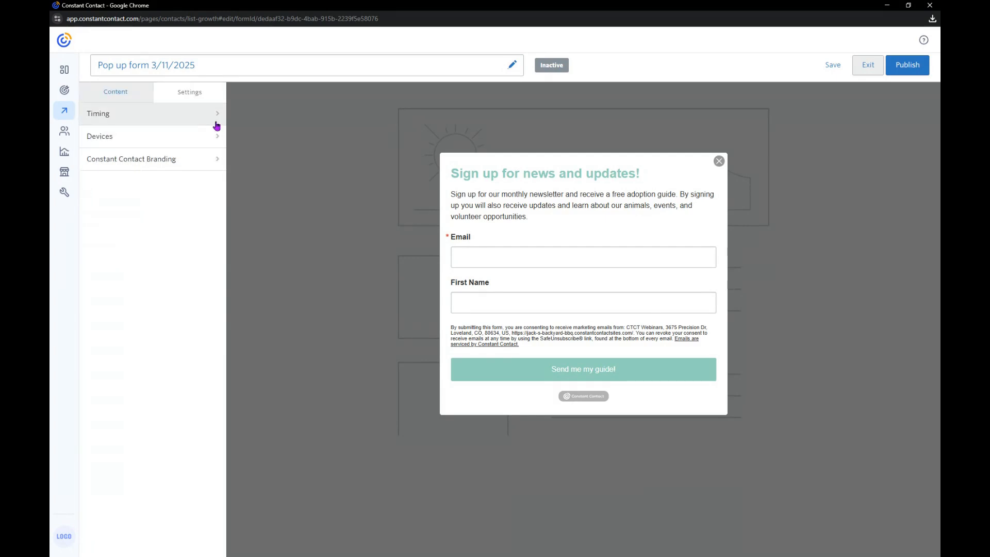
Review the device options for displaying the form, keeping Desktop and mobile
{"action": "left_click", "coordinate": [190, 140]}
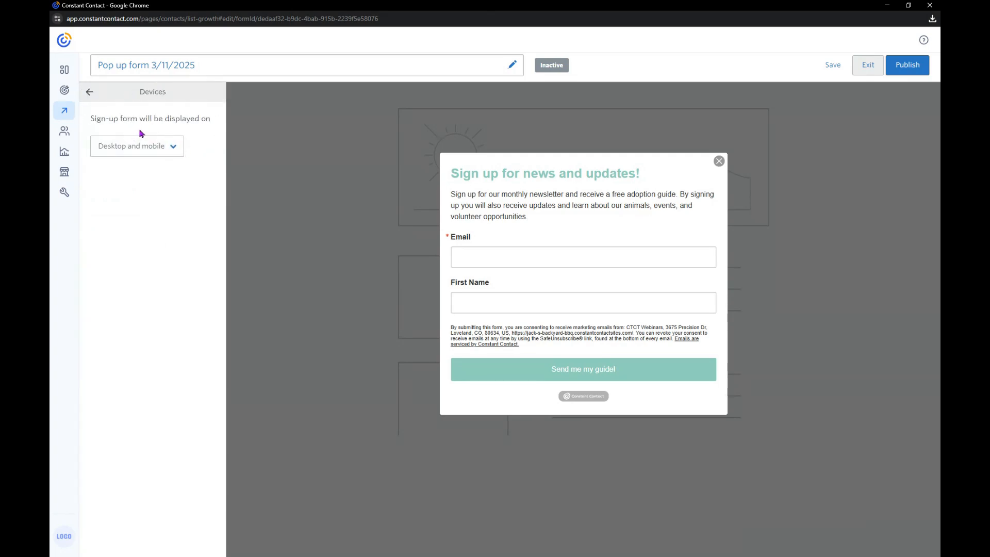
{"action": "left_click", "coordinate": [160, 149]}
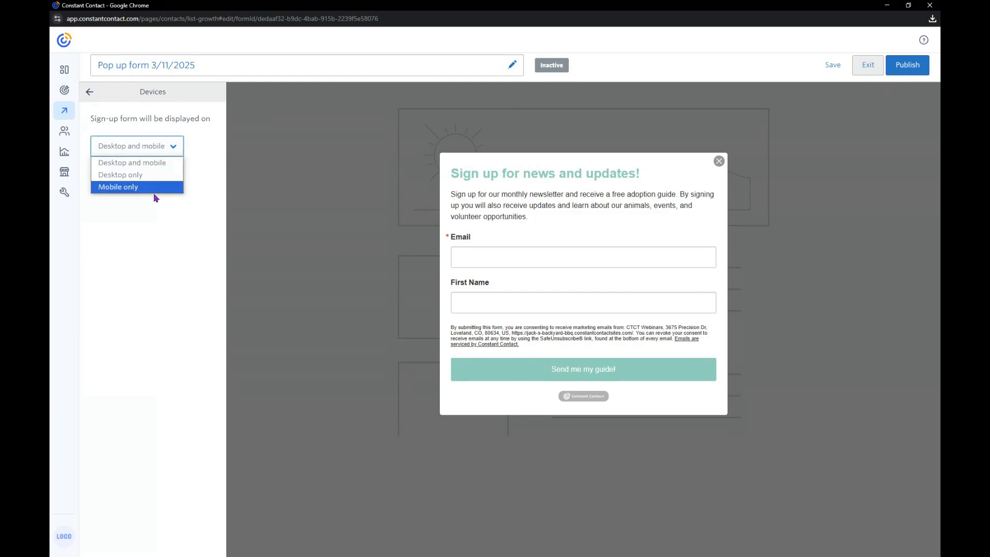
{"action": "left_click", "coordinate": [159, 237]}
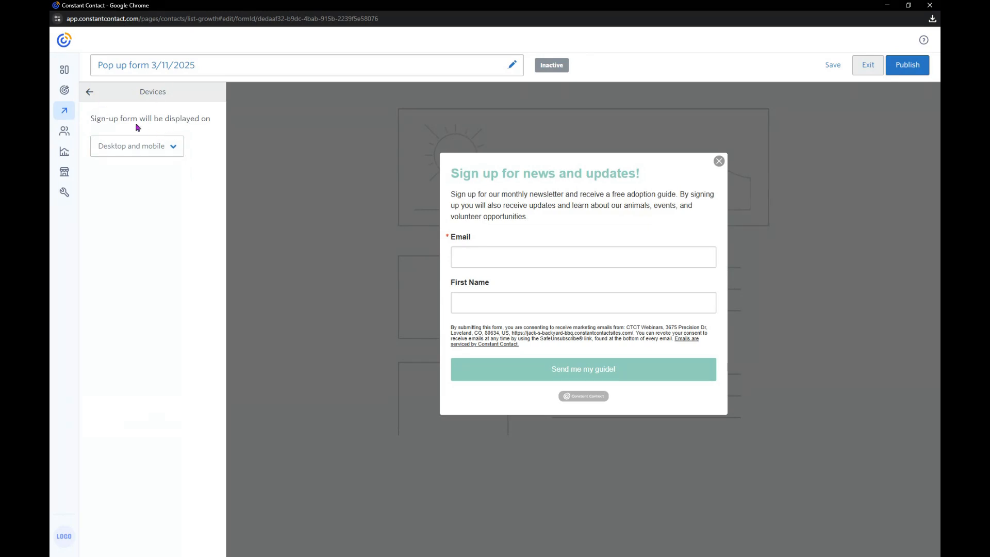
{"action": "left_click", "coordinate": [89, 93]}
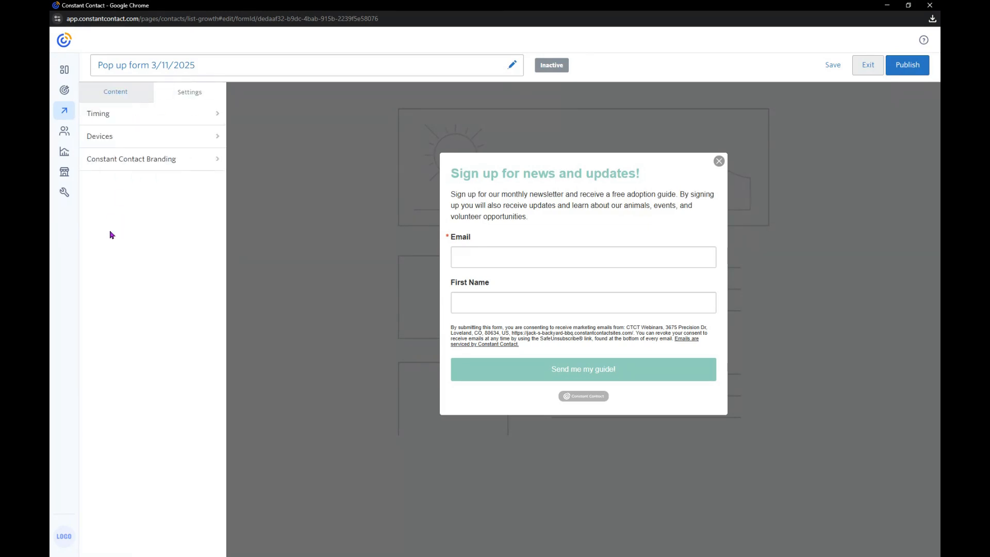
Try hiding the Constant Contact branding on the form
{"action": "left_click", "coordinate": [165, 164]}
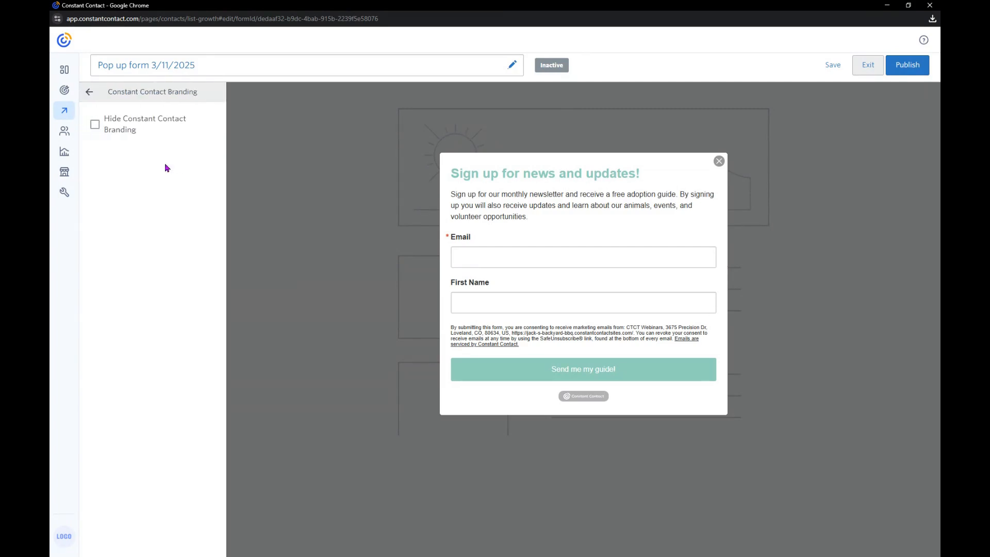
{"action": "left_click", "coordinate": [101, 127]}
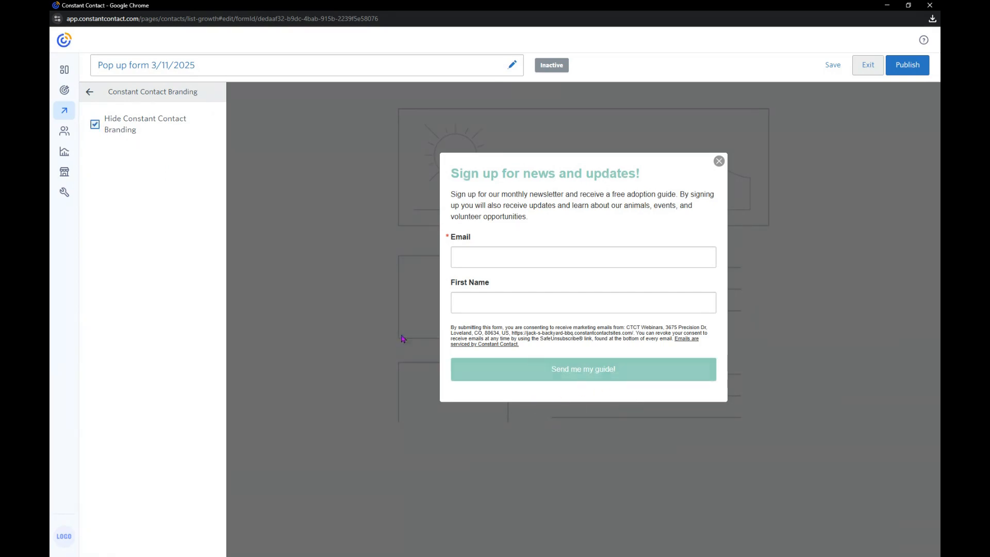
{"action": "left_click", "coordinate": [95, 124]}
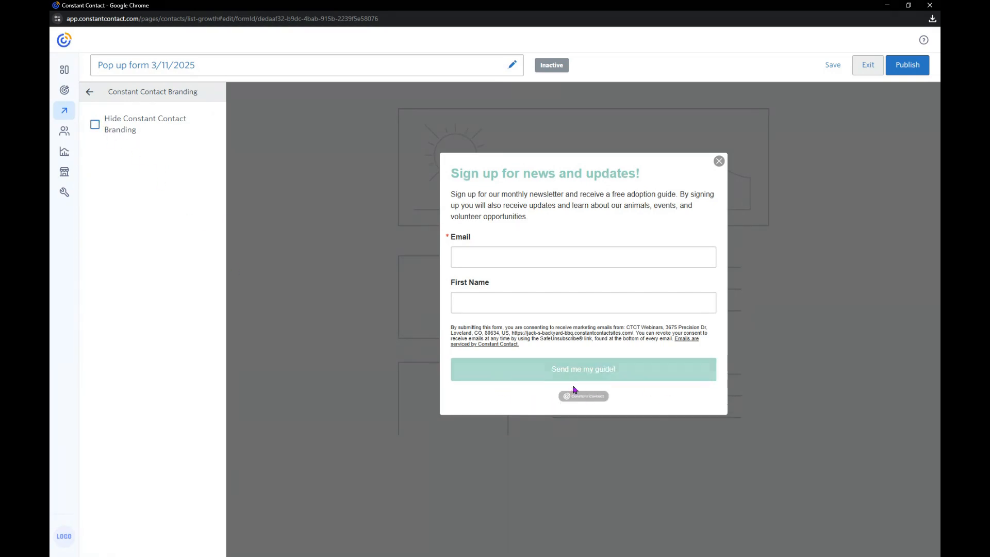
{"action": "left_click", "coordinate": [89, 93]}
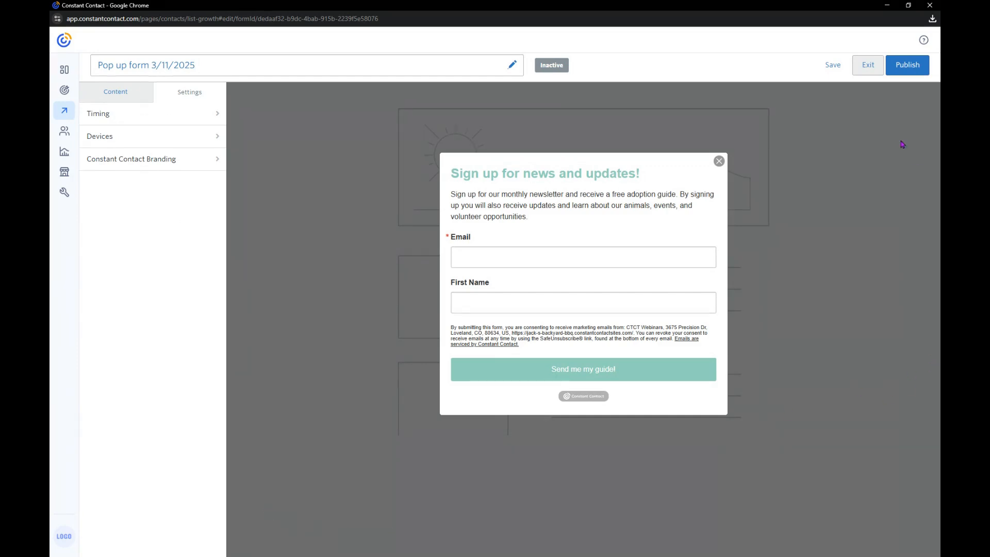
Publish the pop-up form and display the universal code for the website sign-up forms
{"action": "left_click", "coordinate": [911, 73]}
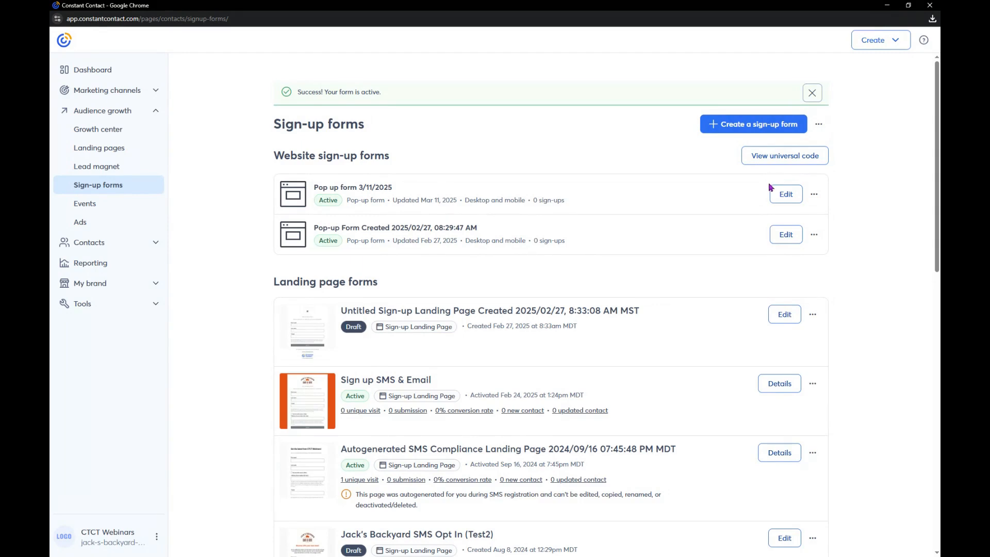
{"action": "left_click", "coordinate": [787, 163]}
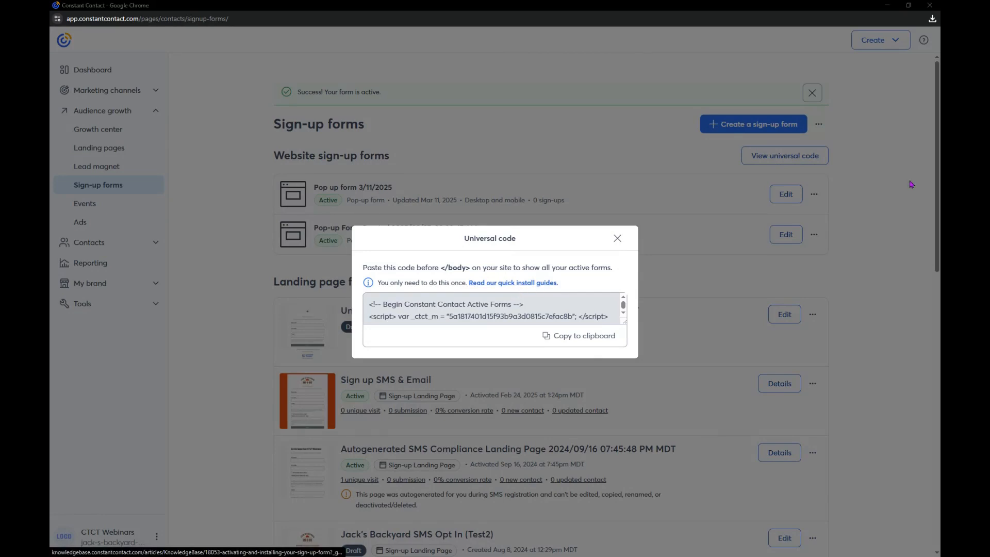
Examine the GoDaddy instructions in the quick install guides for the universal code and close the article
{"action": "left_click", "coordinate": [513, 282]}
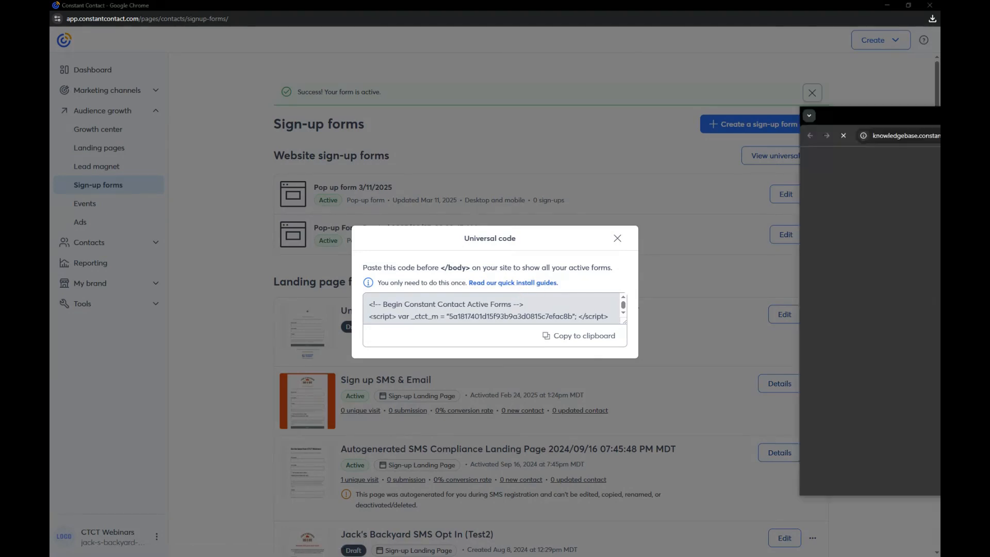
{"action": "scroll", "coordinate": [342, 387], "scroll_direction": "down", "scroll_amount": 7}
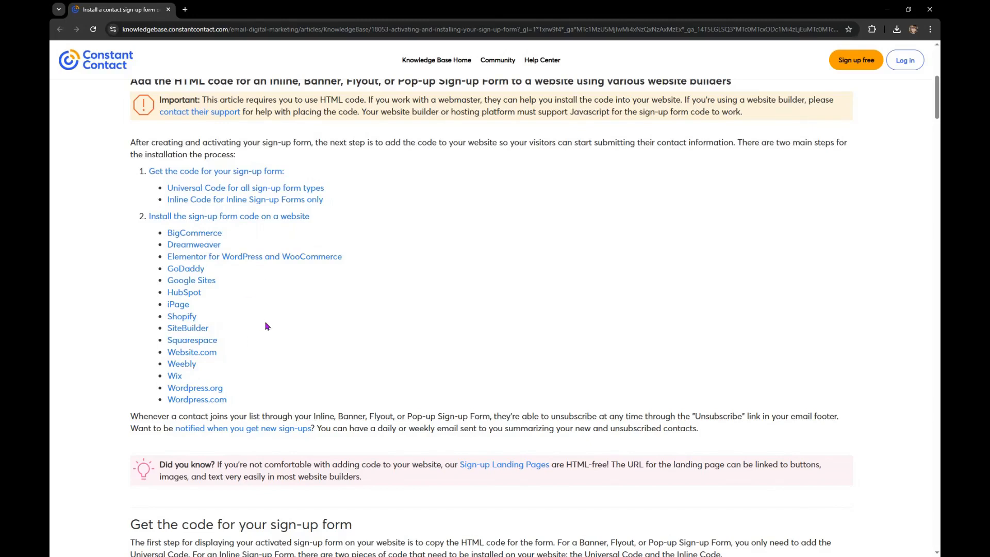
{"action": "left_click", "coordinate": [191, 273]}
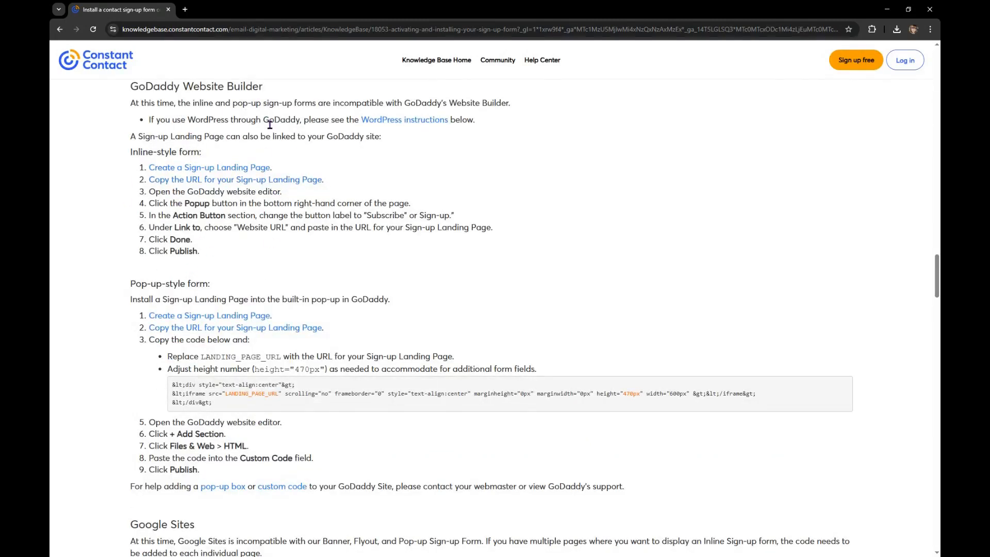
{"action": "left_click", "coordinate": [931, 9]}
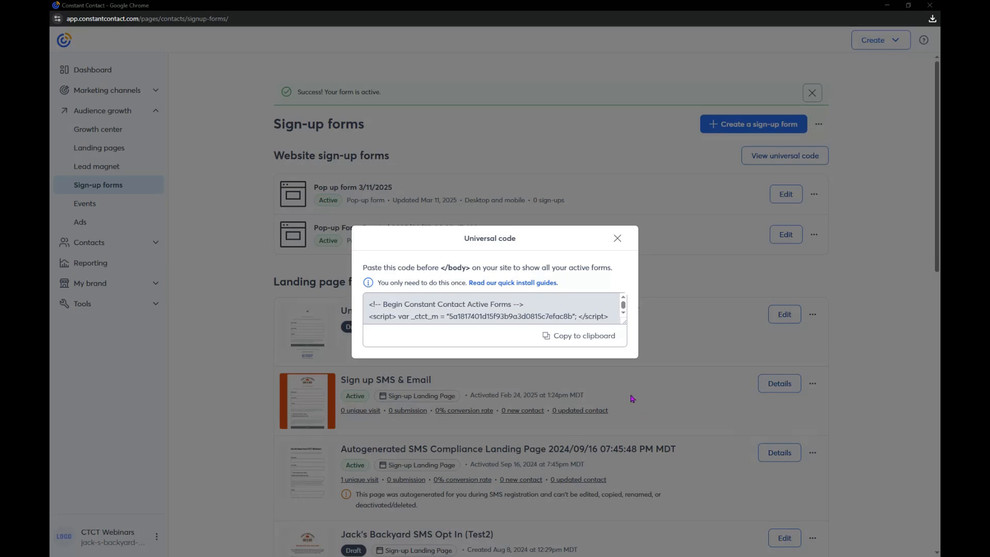
Close the universal code and create a new sign-up form of the Sign-up Landing Page type
{"action": "left_click", "coordinate": [617, 238]}
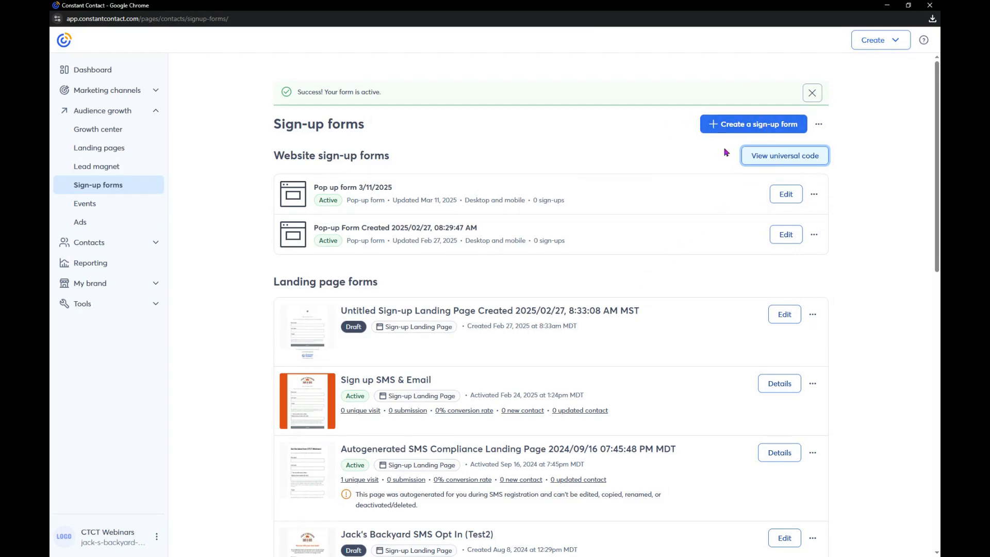
{"action": "left_click", "coordinate": [749, 128]}
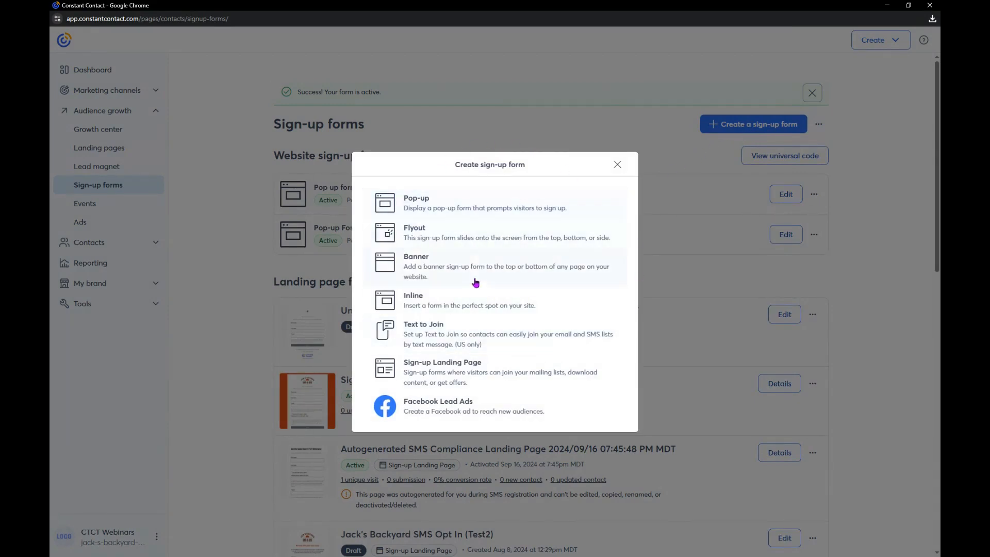
{"action": "left_click", "coordinate": [446, 380]}
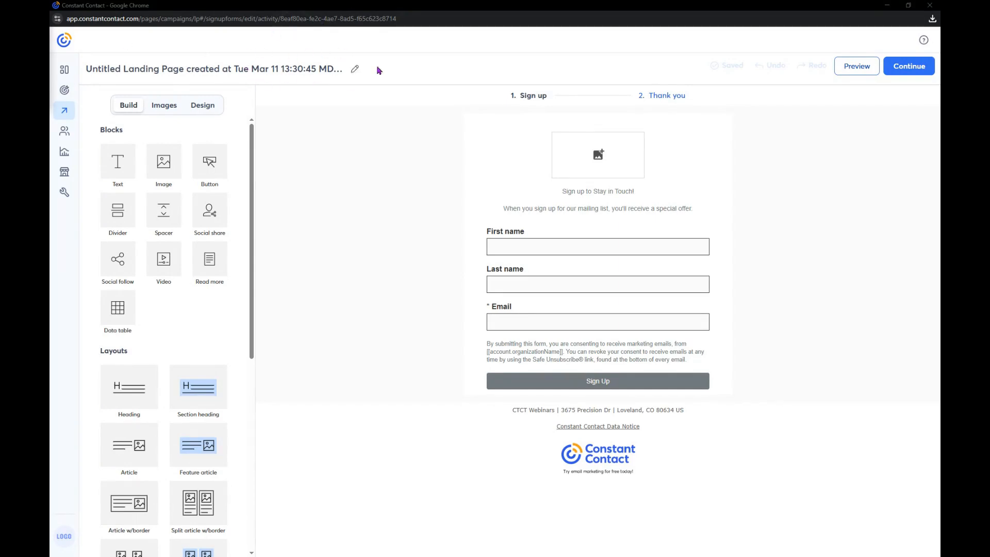
Rename the landing page campaign as "Sign Up Form 3/11/2025" and save the name
{"action": "left_click", "coordinate": [354, 75]}
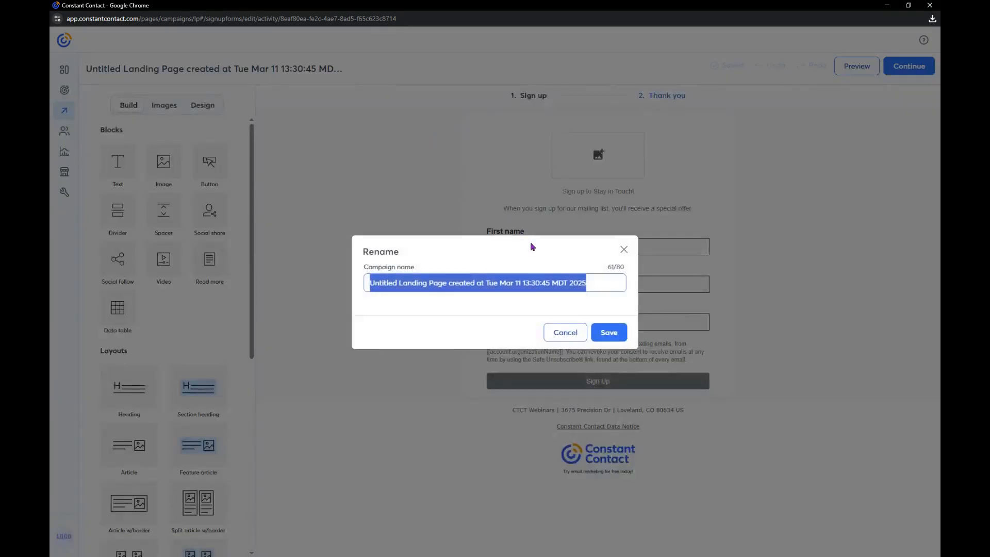
{"action": "key", "text": "BackSpace"}
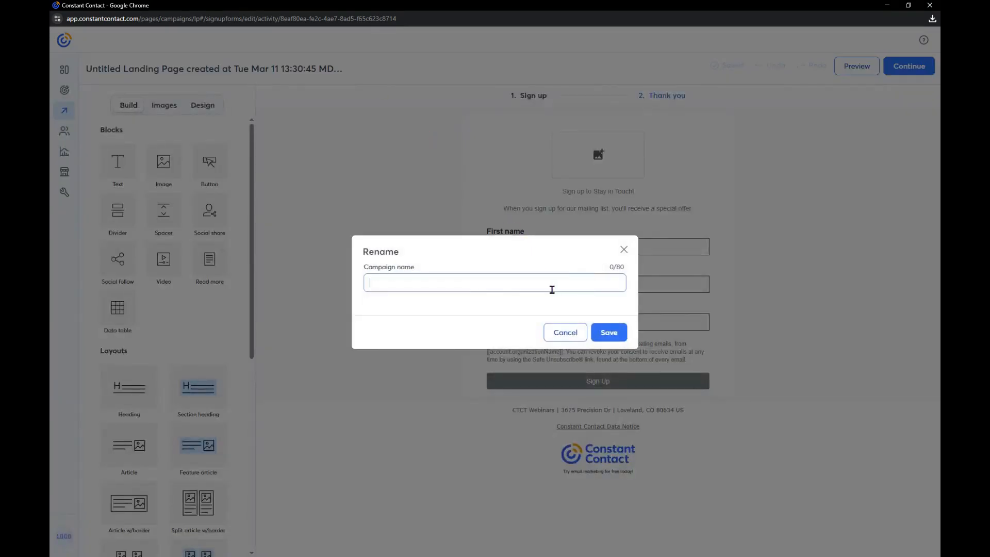
{"action": "right_click", "coordinate": [477, 289]}
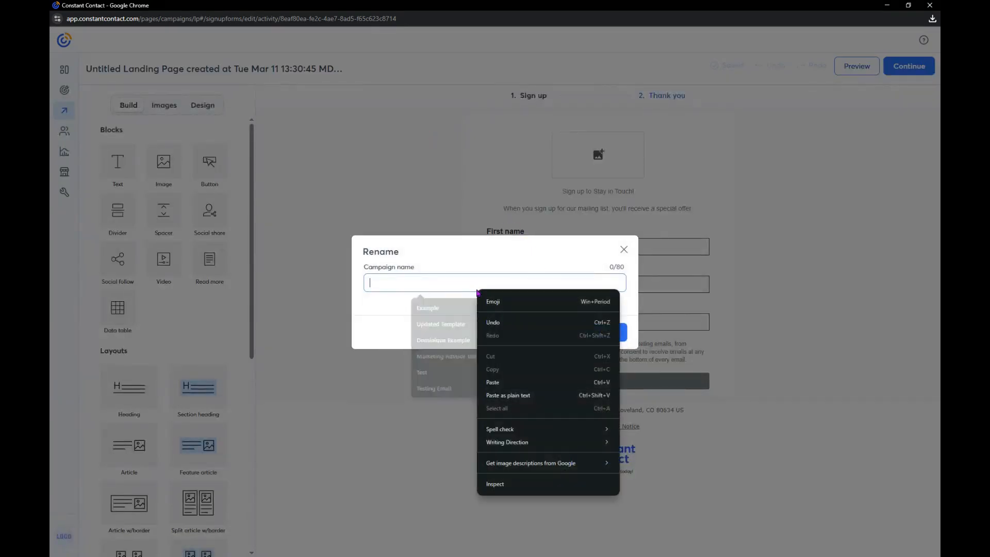
{"action": "left_click", "coordinate": [534, 403]}
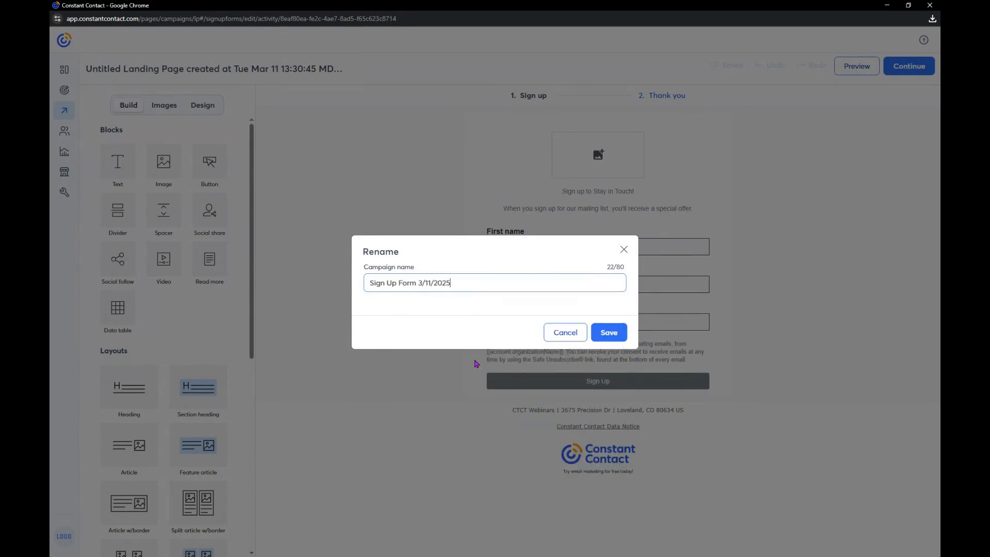
{"action": "left_click", "coordinate": [610, 333]}
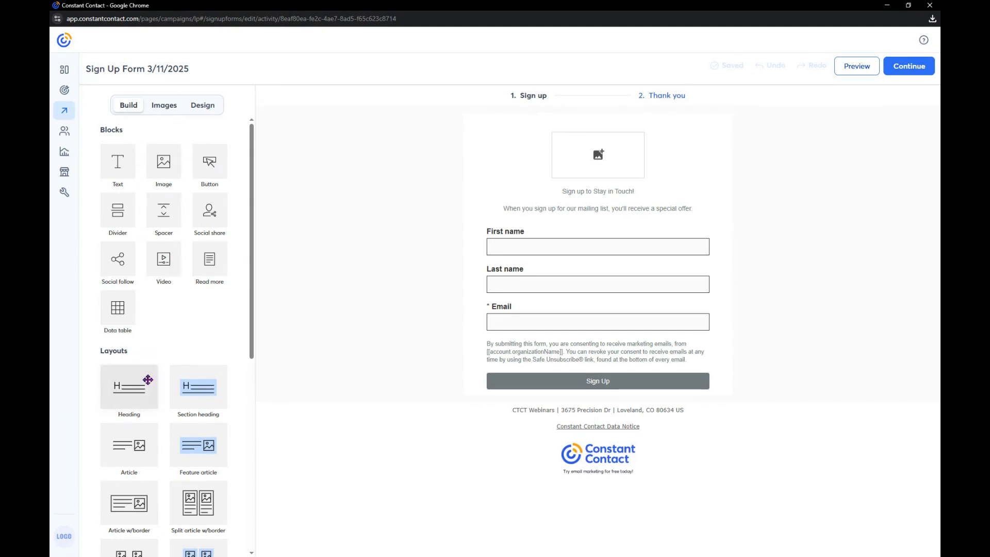
Find the Jack's Fitness Club logo in the image library and place it in the image placeholder above the form
{"action": "left_click_drag", "start_coordinate": [137, 370], "coordinate": [577, 158]}
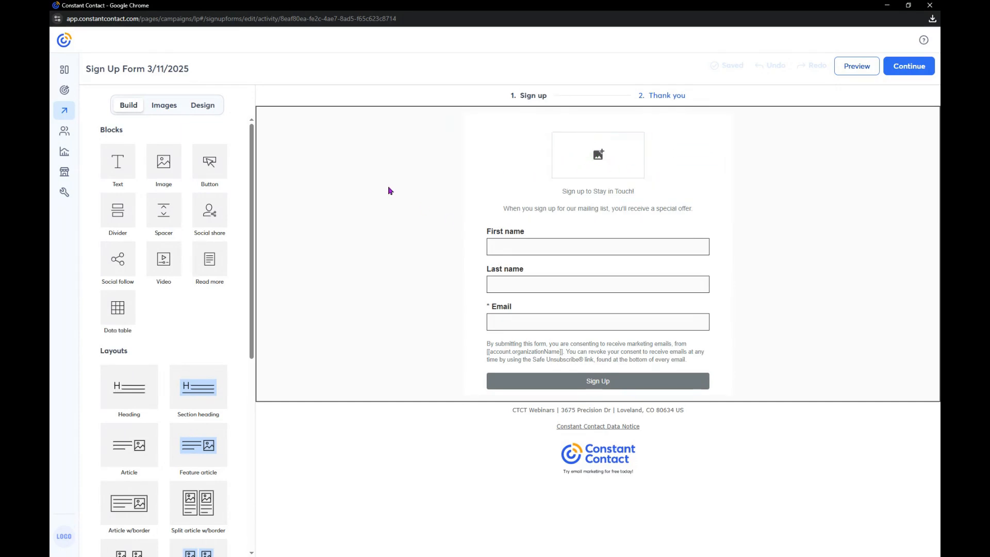
{"action": "left_click", "coordinate": [162, 105]}
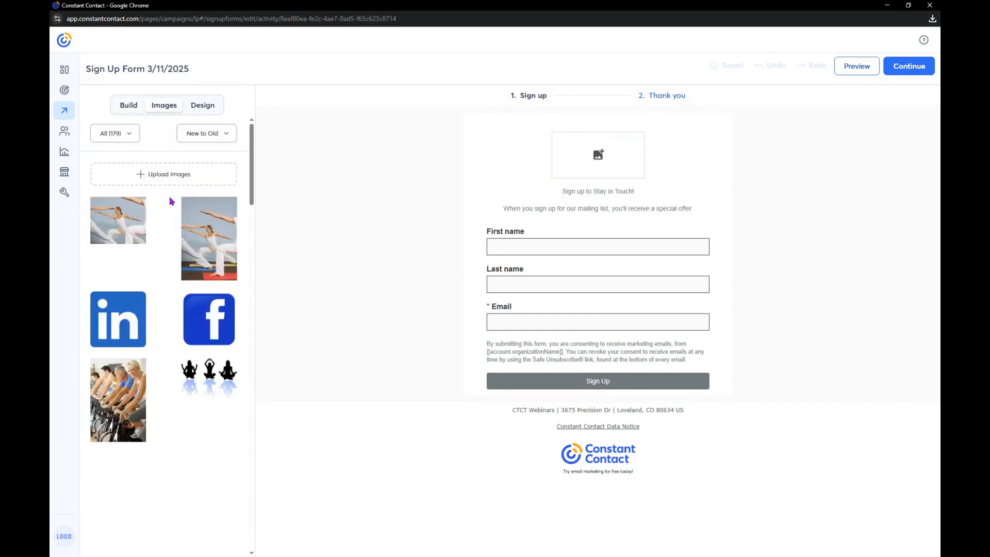
{"action": "scroll", "coordinate": [171, 209], "scroll_direction": "down", "scroll_amount": 3}
{"action": "scroll", "coordinate": [173, 210], "scroll_direction": "down", "scroll_amount": 15}
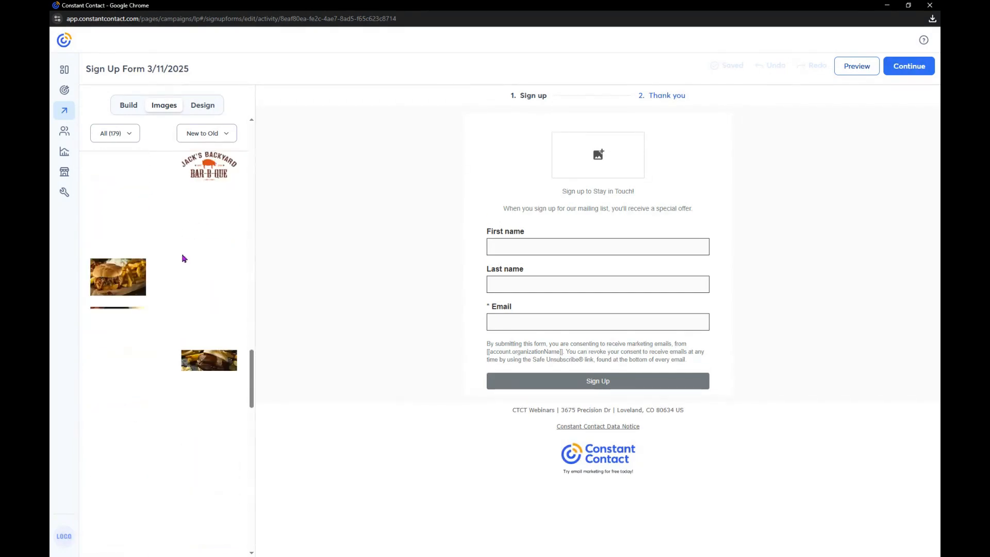
{"action": "scroll", "coordinate": [182, 258], "scroll_direction": "down", "scroll_amount": 10}
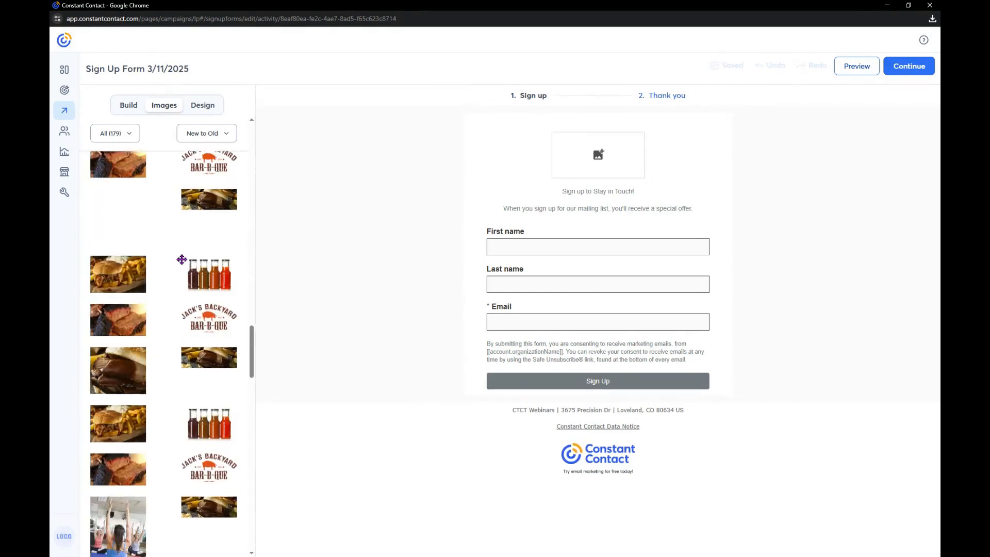
{"action": "scroll", "coordinate": [182, 261], "scroll_direction": "down", "scroll_amount": 10}
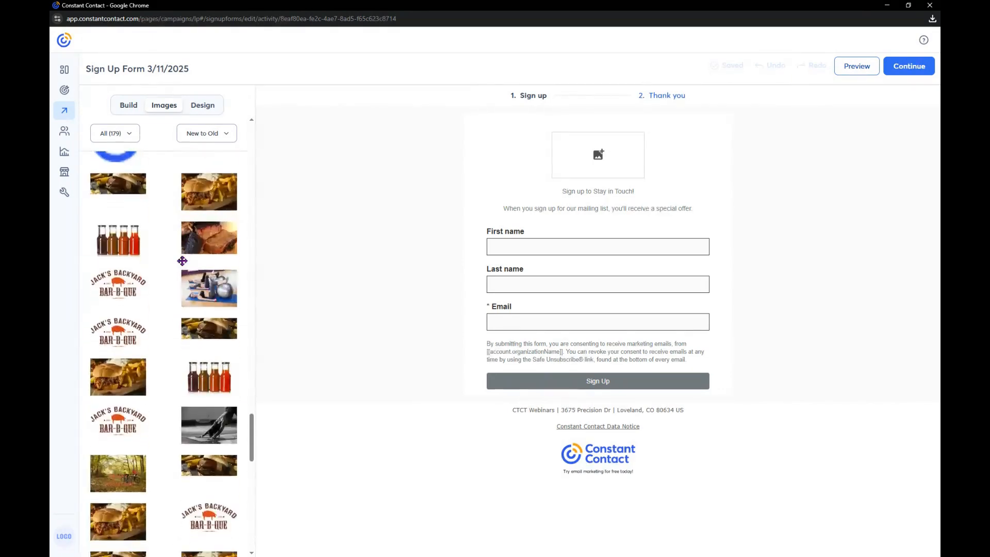
{"action": "scroll", "coordinate": [182, 261], "scroll_direction": "down", "scroll_amount": 12}
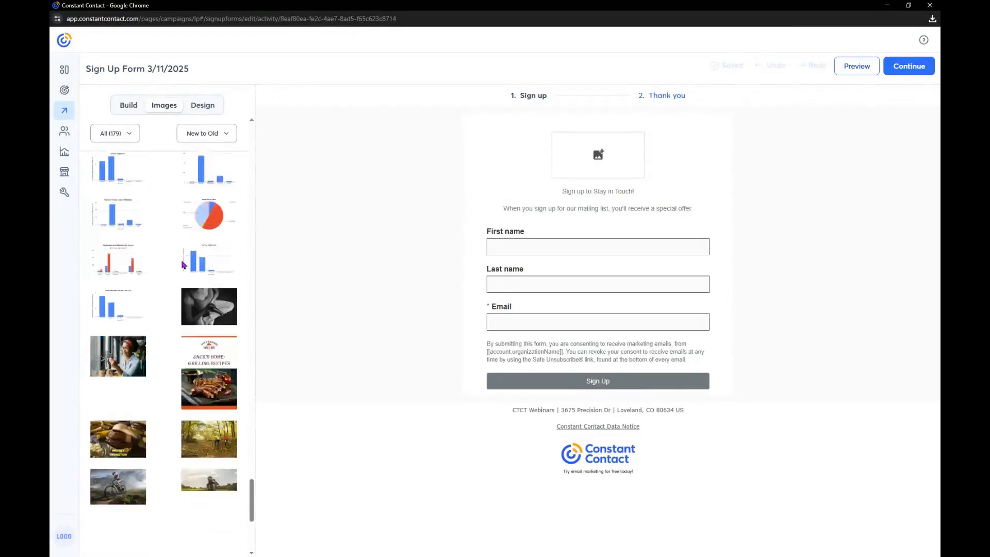
{"action": "scroll", "coordinate": [183, 265], "scroll_direction": "down", "scroll_amount": 5}
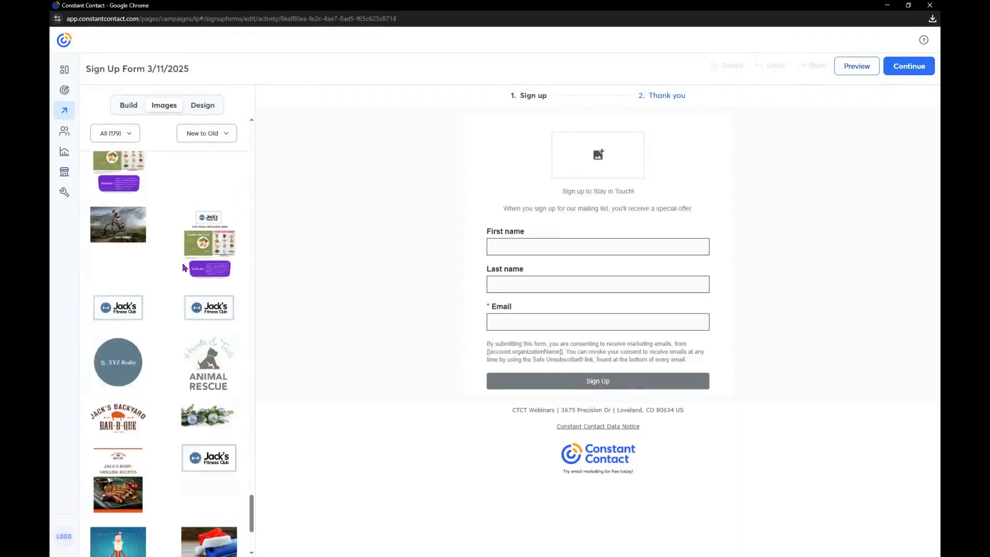
{"action": "left_click_drag", "start_coordinate": [114, 180], "coordinate": [556, 179]}
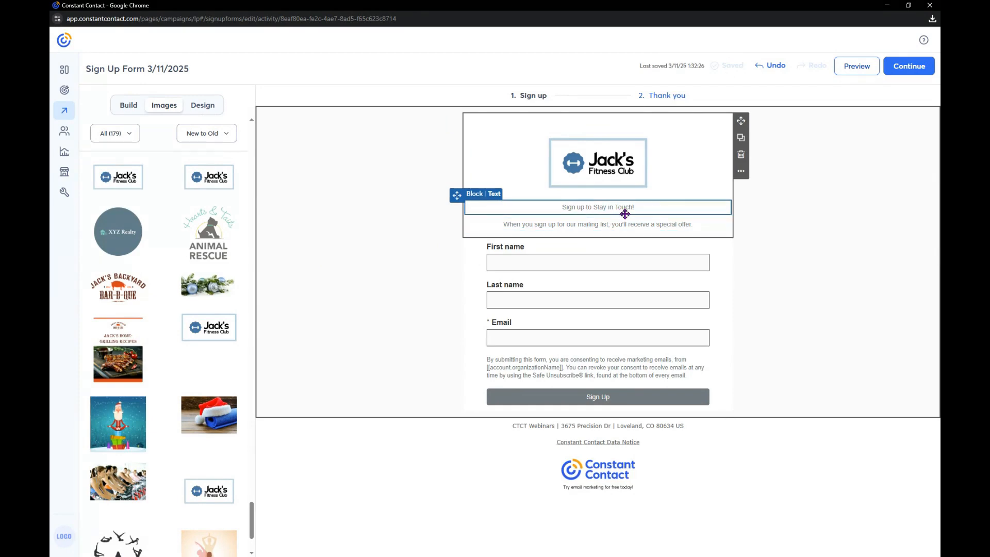
Replace the "Sign up to Stay in Touch!" heading with "Sign up to receive updates and promotions."
{"action": "left_click", "coordinate": [596, 208]}
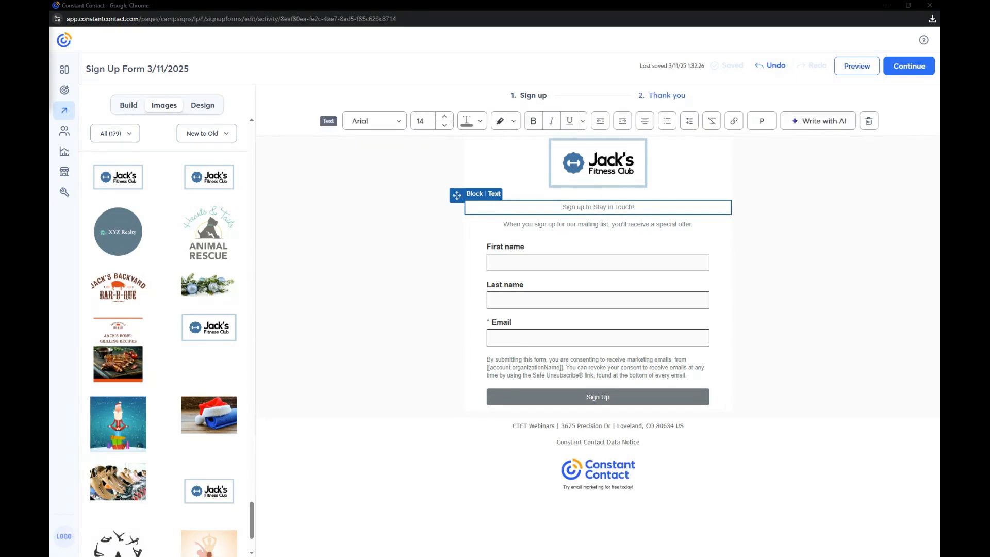
{"action": "left_click_drag", "start_coordinate": [652, 206], "coordinate": [465, 227]}
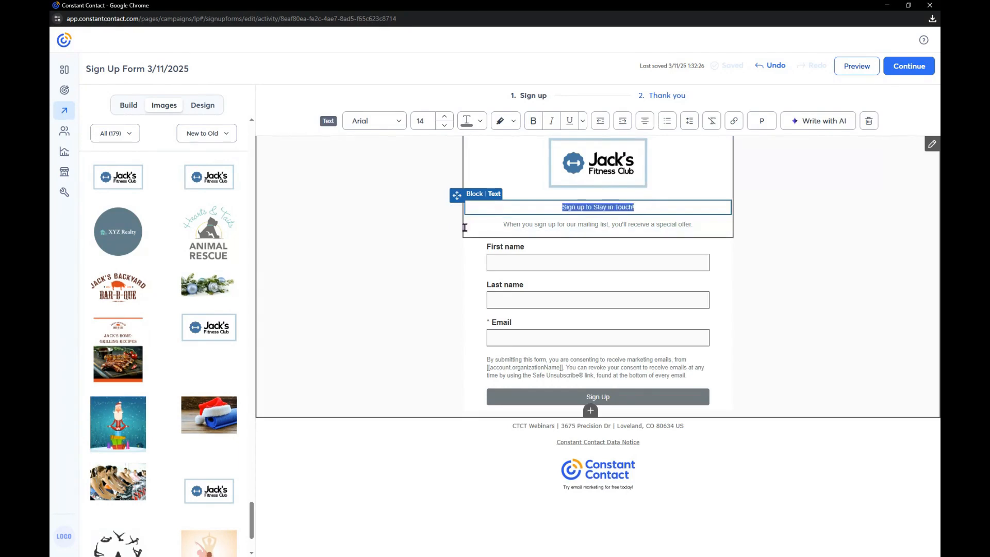
{"action": "key", "text": "Delete"}
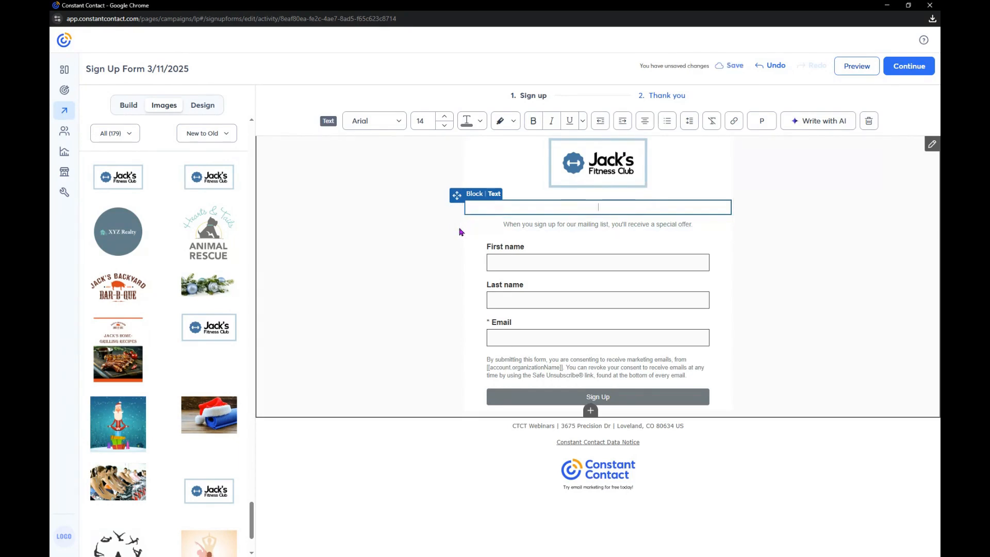
{"action": "right_click", "coordinate": [612, 212]}
{"action": "left_click", "coordinate": [646, 316]}
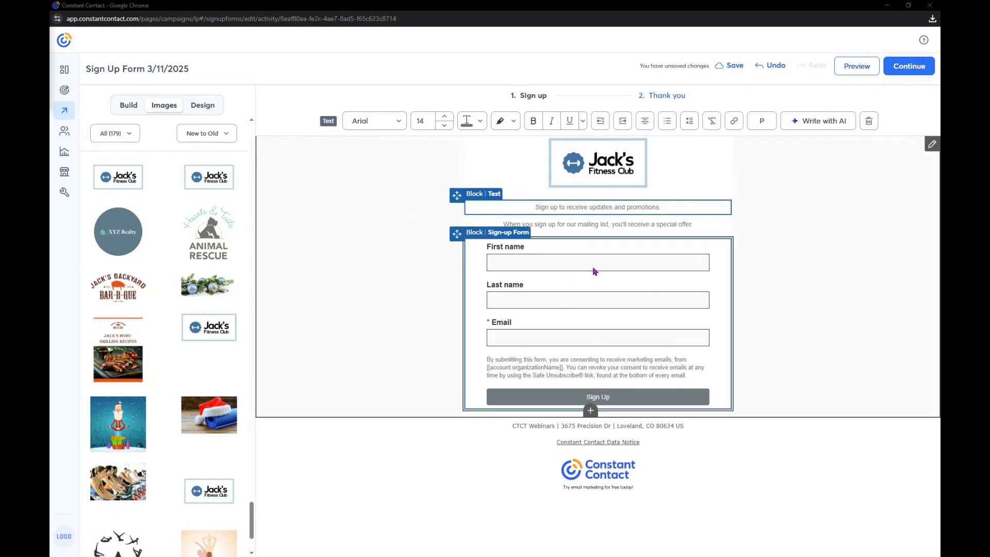
Replace the special-offer line with the plain-text newsletter invitation about new classes, promotions, health tips and a free nutrition guide, ending with an exclamation mark
{"action": "triple_click", "coordinate": [612, 229]}
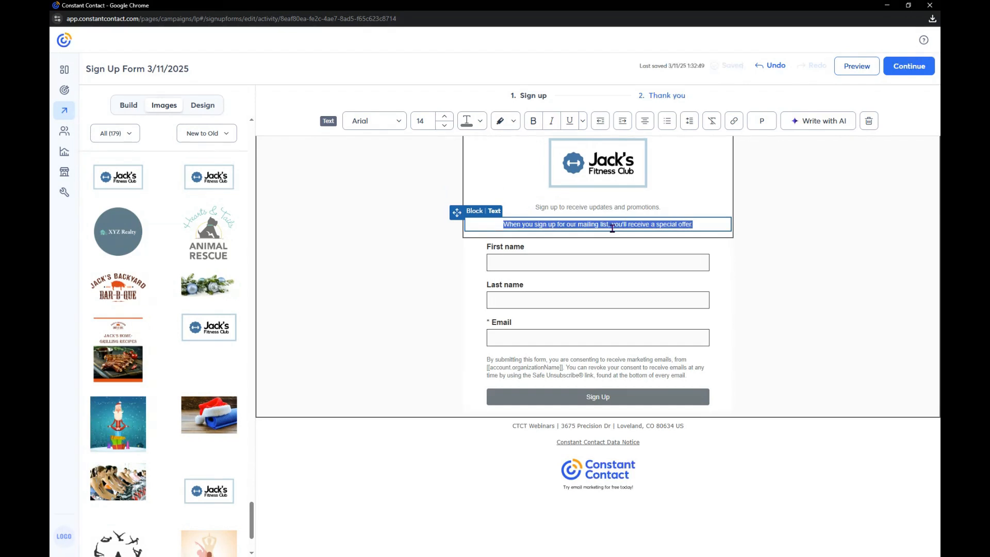
{"action": "key", "text": "BackSpace"}
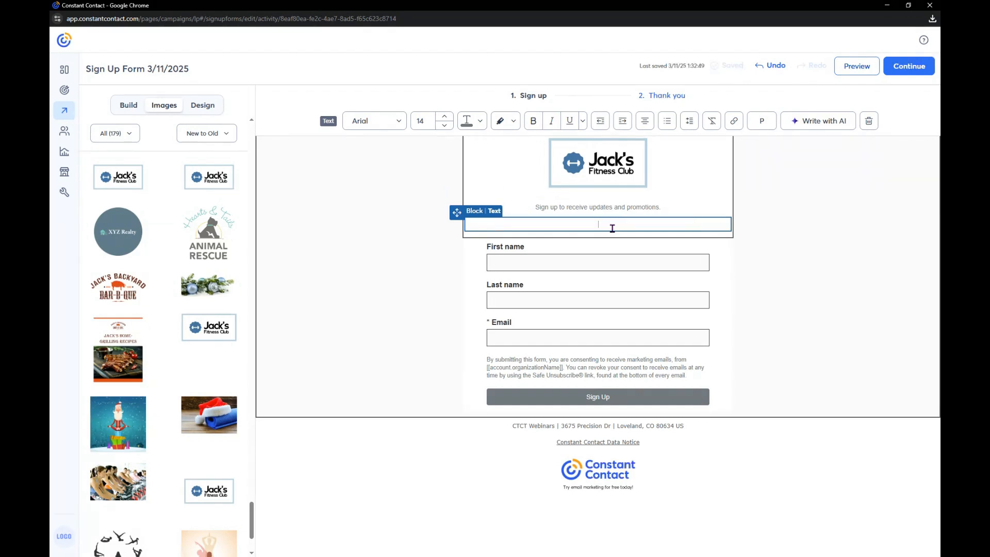
{"action": "right_click", "coordinate": [612, 228]}
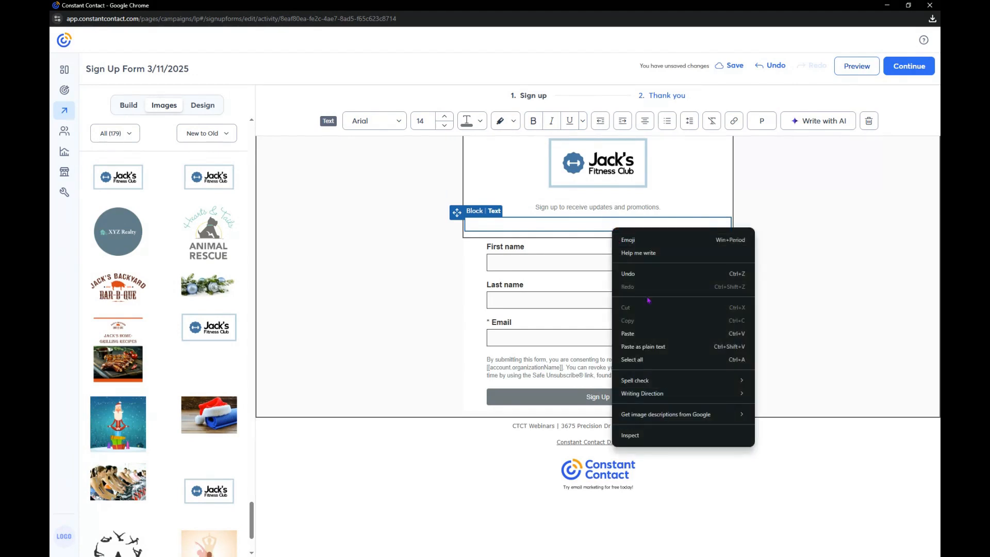
{"action": "left_click", "coordinate": [663, 346]}
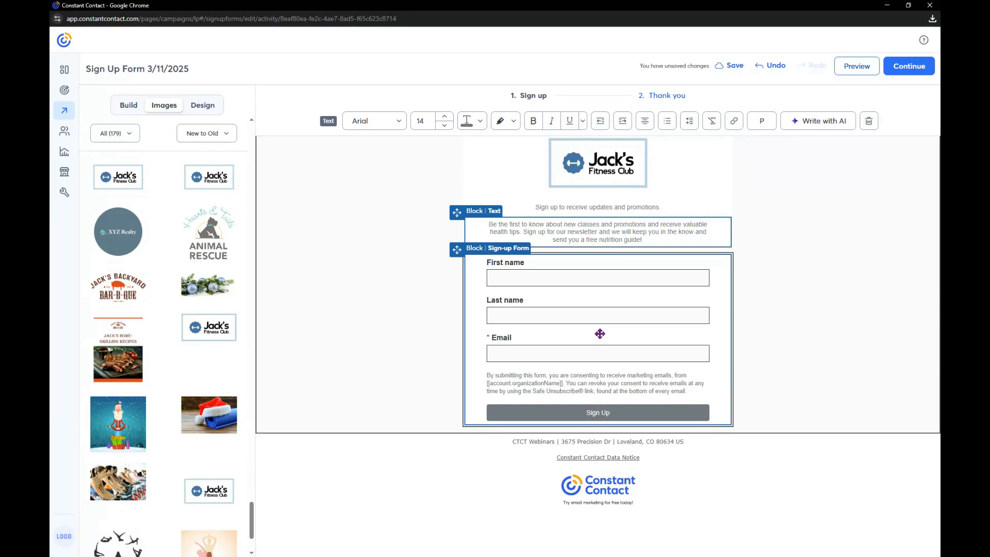
{"action": "key", "text": "BackSpace"}
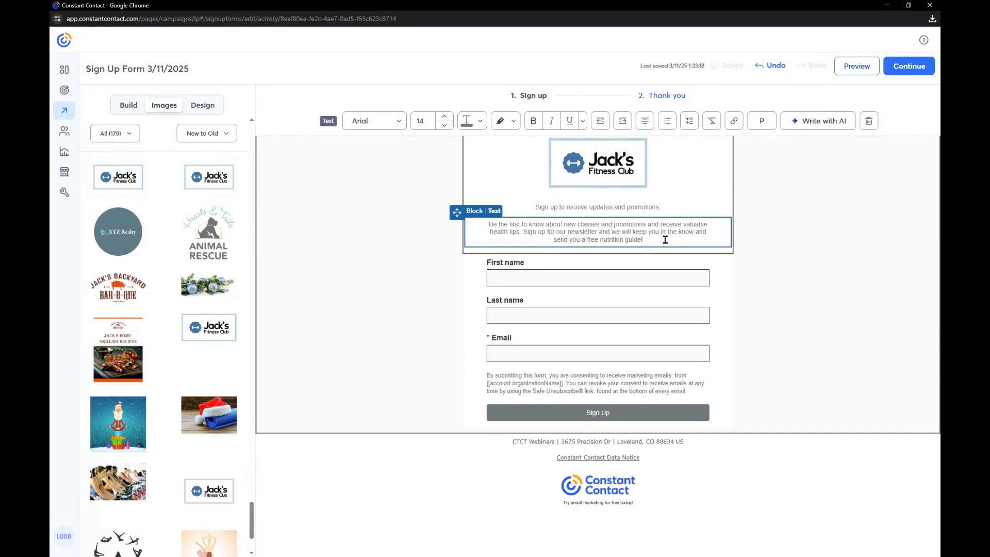
{"action": "key", "text": "BackSpace"}
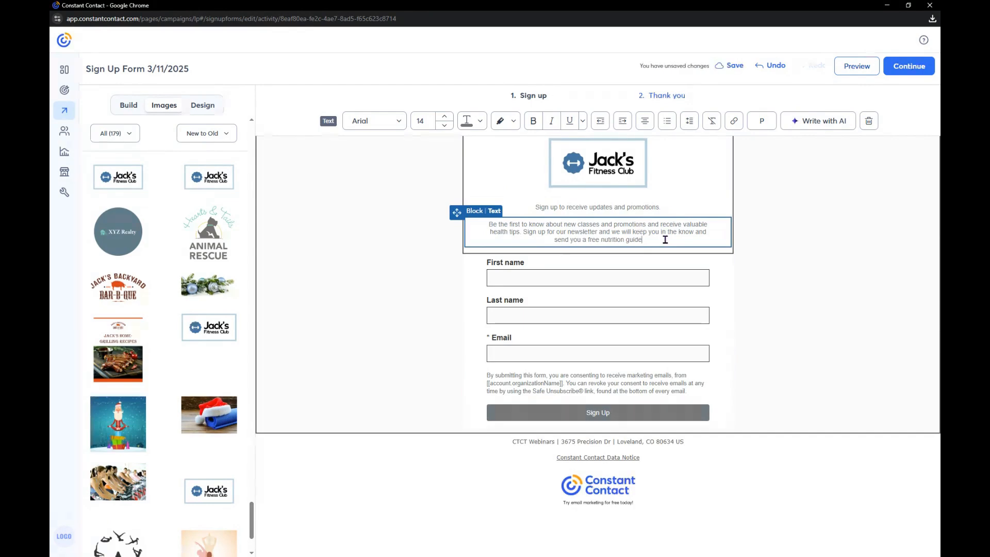
{"action": "type", "text": "!"}
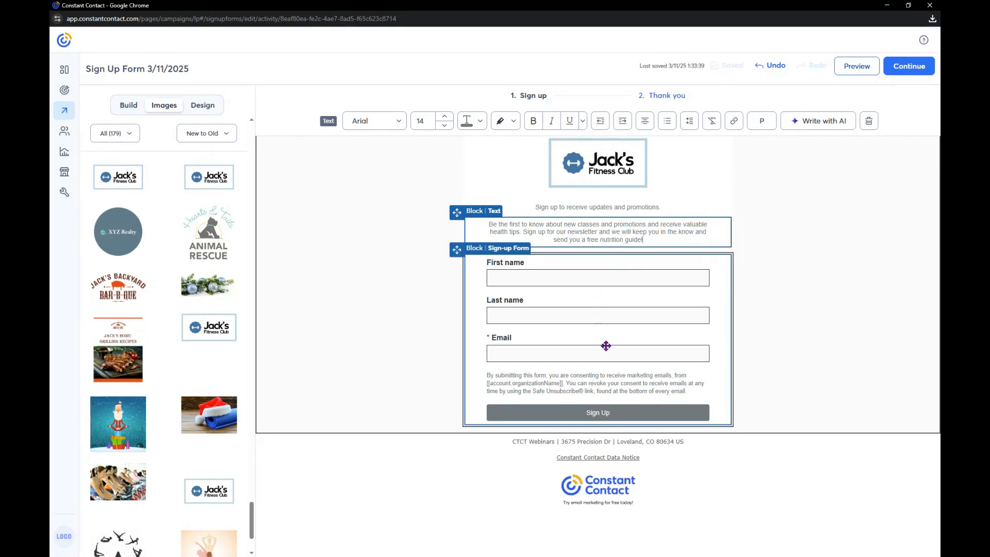
Add the SMS marketing opt-in field to the sign-up form block and select that field
{"action": "left_click", "coordinate": [606, 346]}
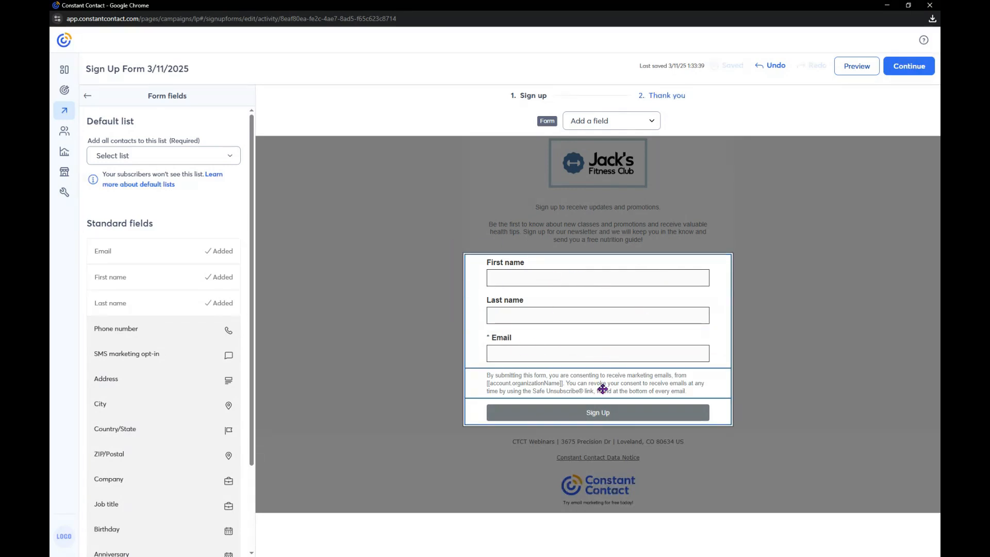
{"action": "left_click", "coordinate": [645, 122]}
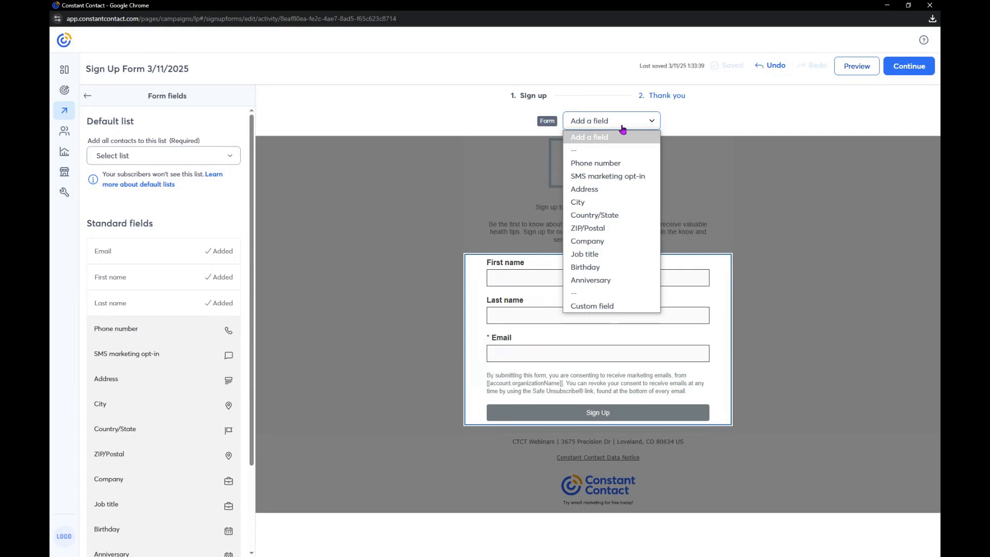
{"action": "left_click", "coordinate": [628, 177]}
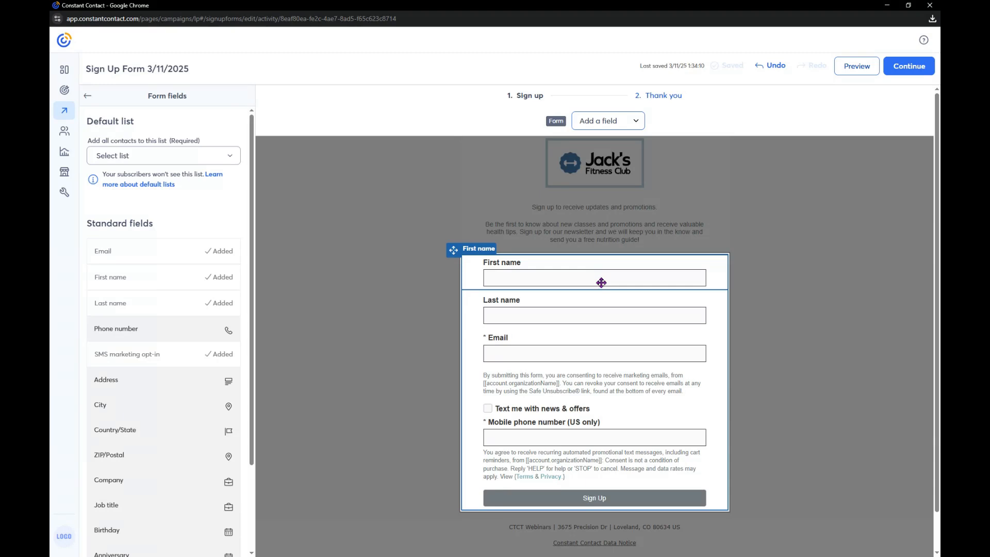
{"action": "left_click", "coordinate": [594, 430]}
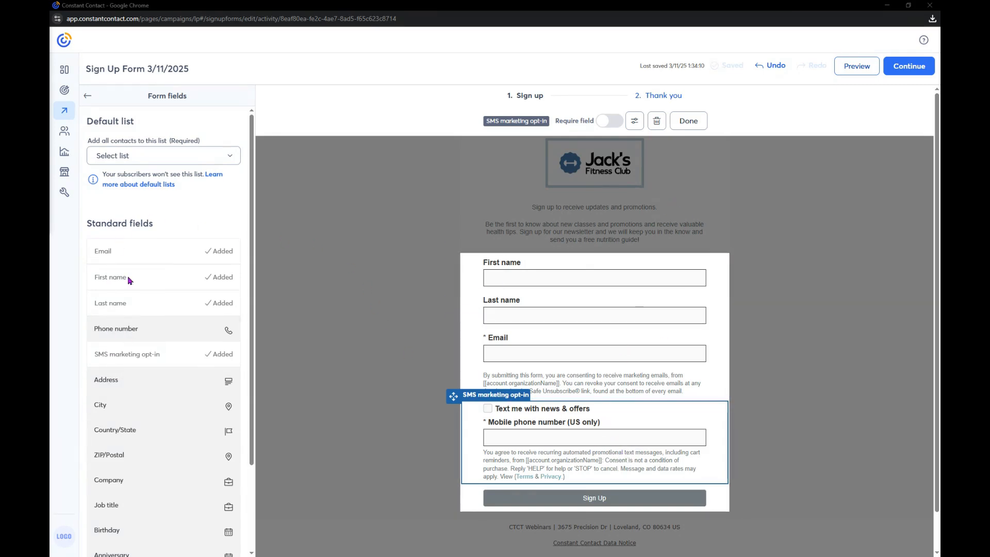
Add the Birthday field to the form between the SMS marketing opt-in and the Sign Up button, and check the remaining addable fields
{"action": "scroll", "coordinate": [141, 402], "scroll_direction": "down", "scroll_amount": 3}
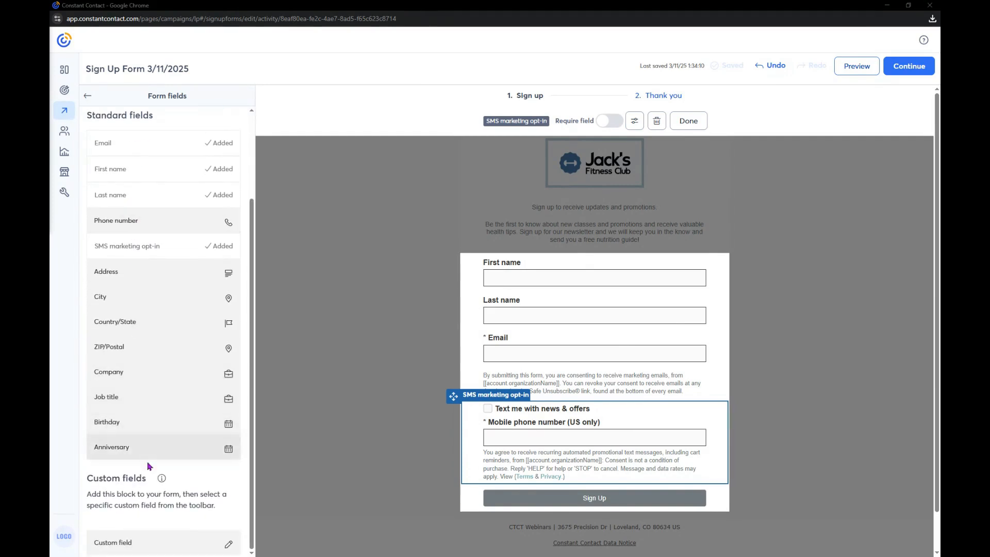
{"action": "left_click_drag", "start_coordinate": [139, 426], "coordinate": [545, 479]}
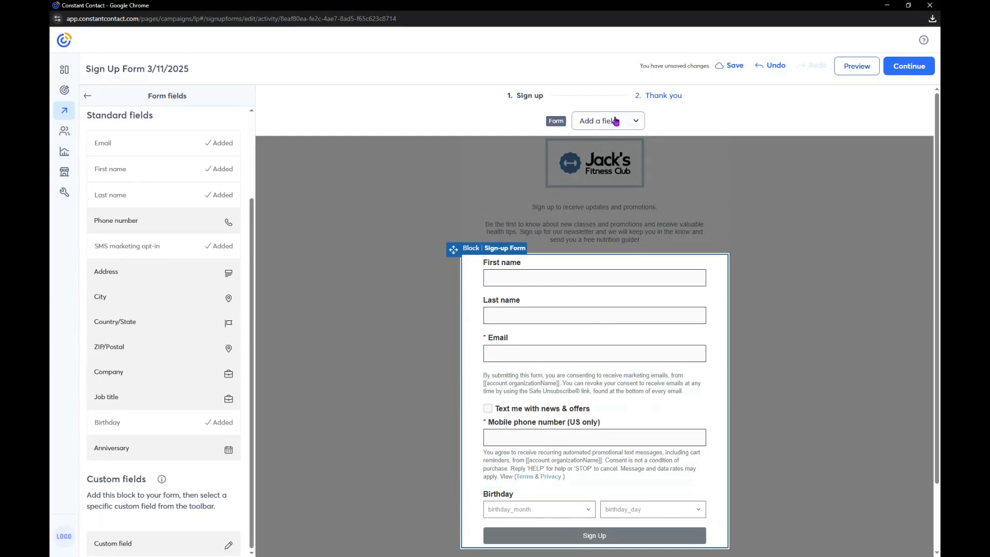
{"action": "left_click", "coordinate": [635, 120]}
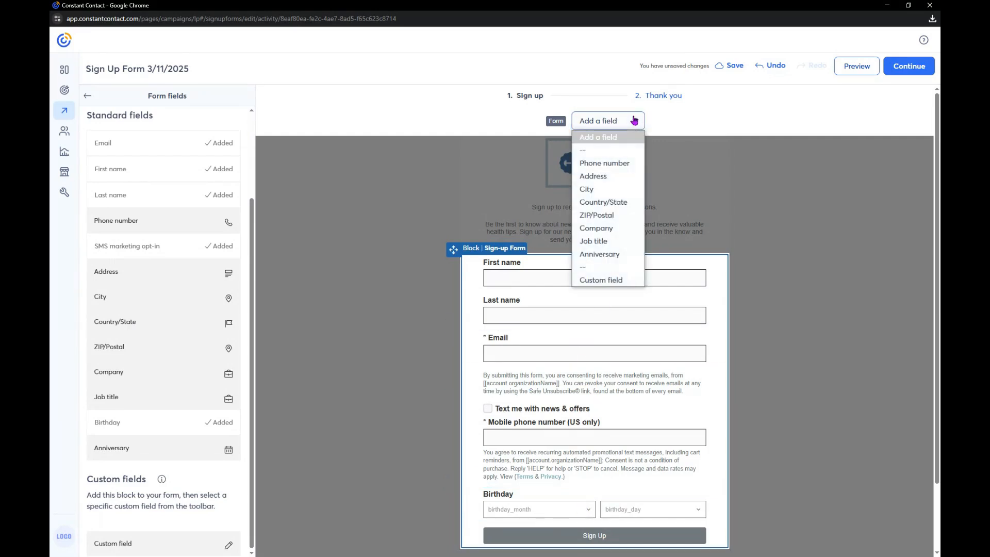
{"action": "left_click", "coordinate": [635, 121]}
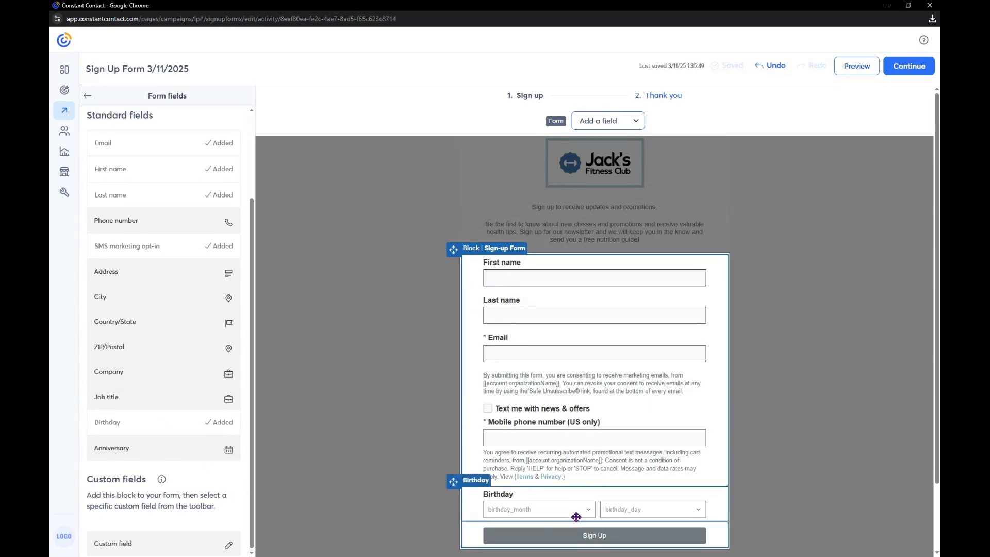
Examine the Birthday field's require and delete options and the fields that can still be added to the form
{"action": "left_click", "coordinate": [579, 495]}
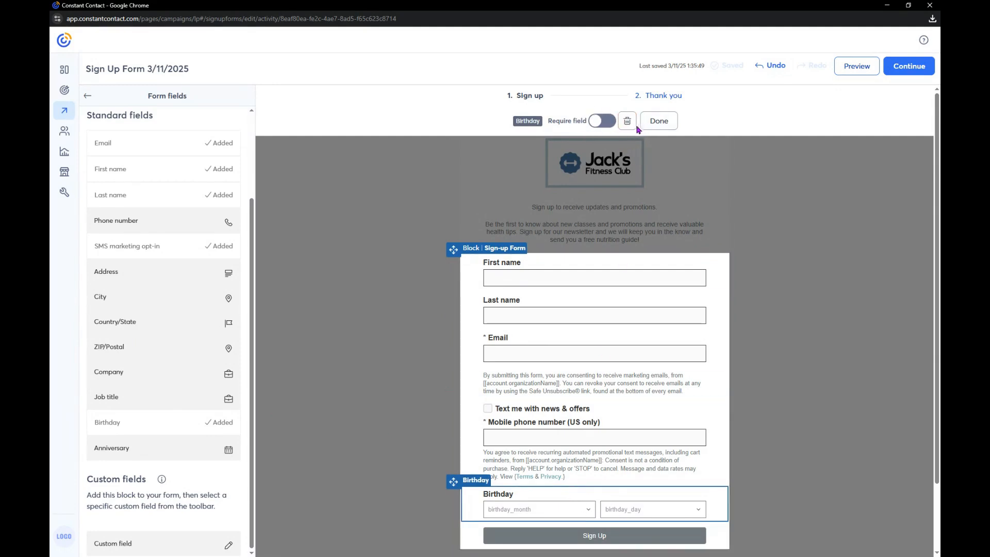
{"action": "left_click", "coordinate": [655, 122]}
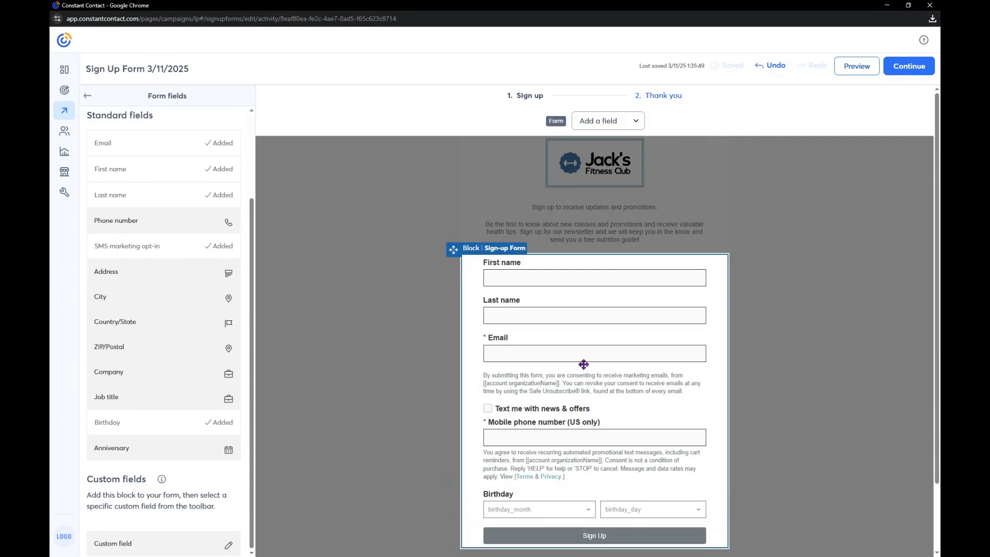
{"action": "left_click", "coordinate": [564, 496]}
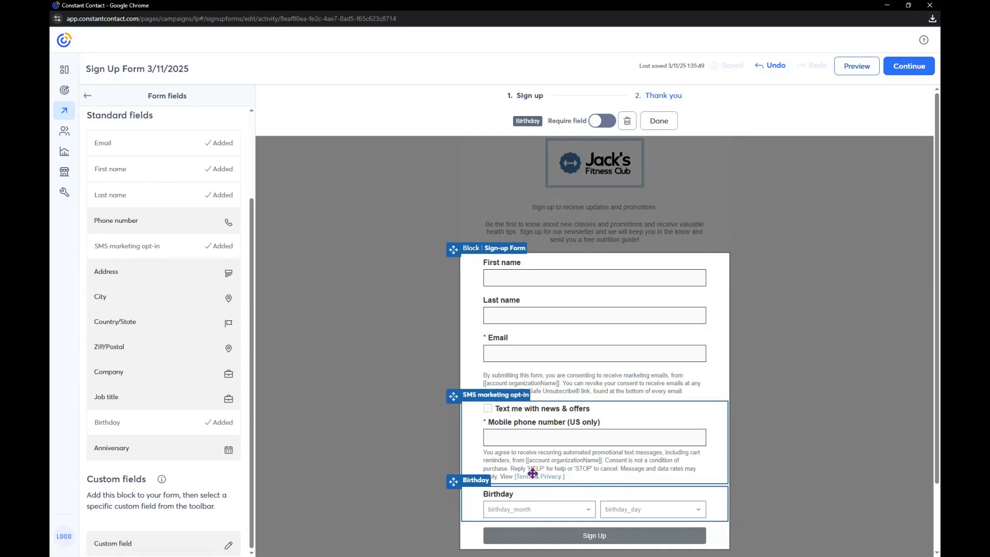
{"action": "scroll", "coordinate": [179, 489], "scroll_direction": "down", "scroll_amount": 1}
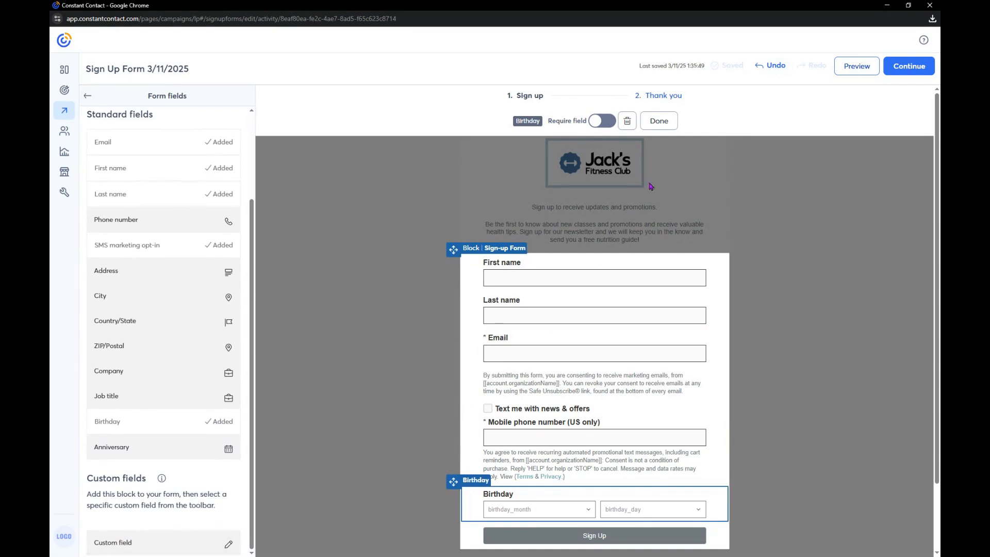
{"action": "left_click", "coordinate": [659, 124]}
{"action": "left_click", "coordinate": [629, 124]}
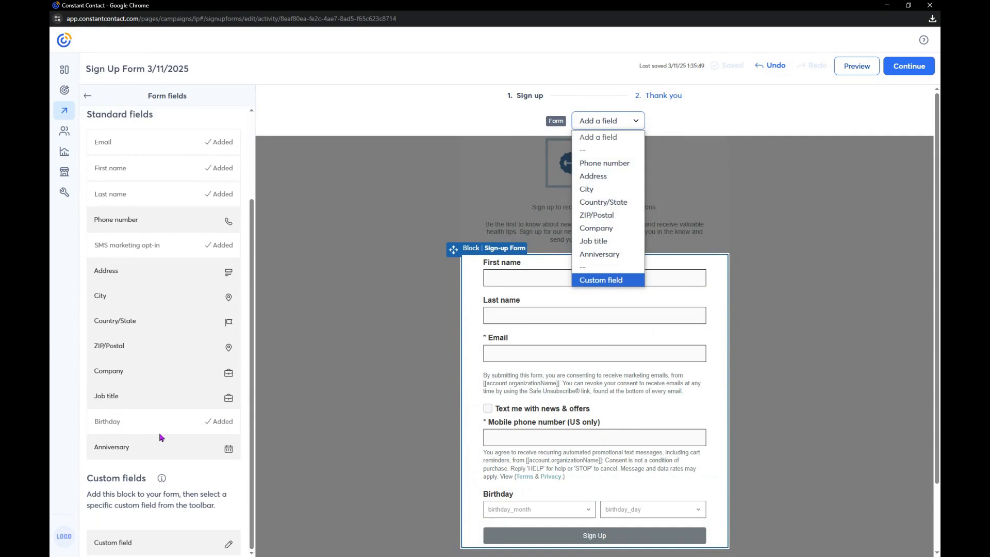
Try to create a new default contact list named "Free Nutrition Guide" for the form
{"action": "scroll", "coordinate": [230, 380], "scroll_direction": "up", "scroll_amount": 3}
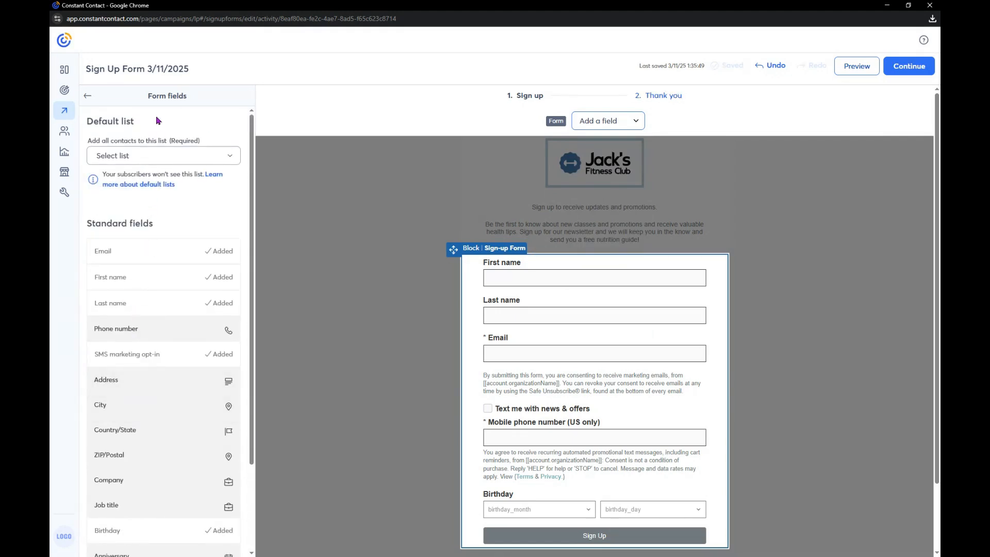
{"action": "left_click", "coordinate": [216, 157]}
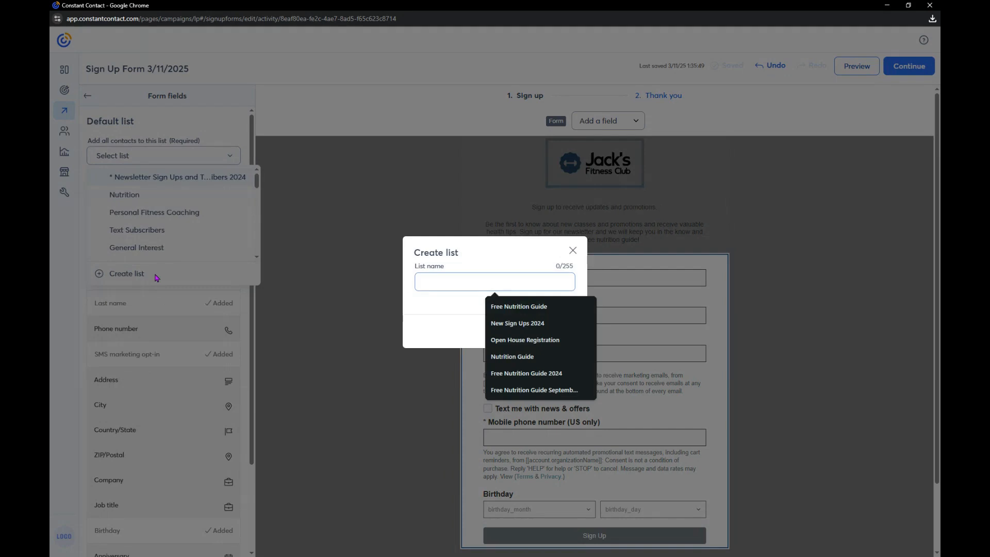
{"action": "type", "text": "Free Nutri"}
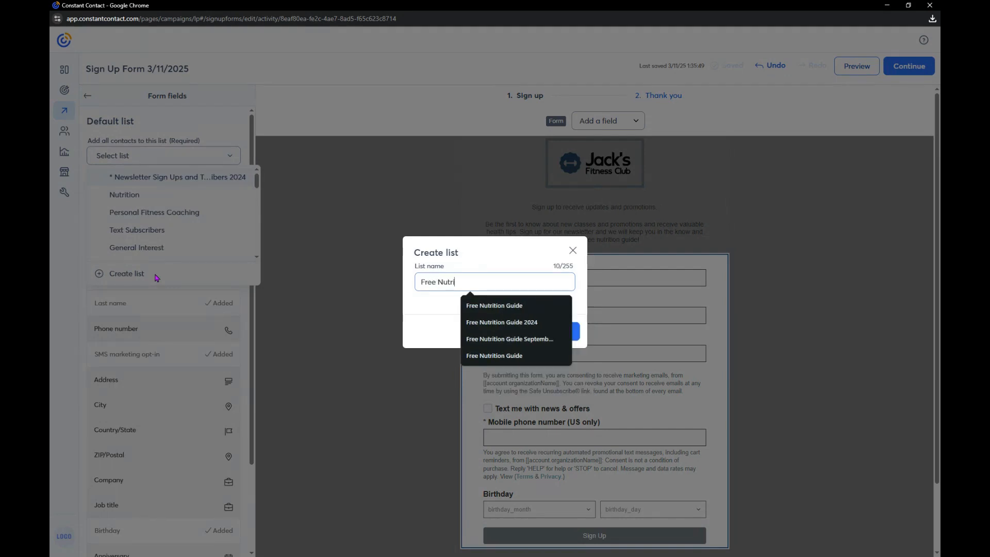
{"action": "type", "text": "tion Guide"}
{"action": "left_click", "coordinate": [575, 332]}
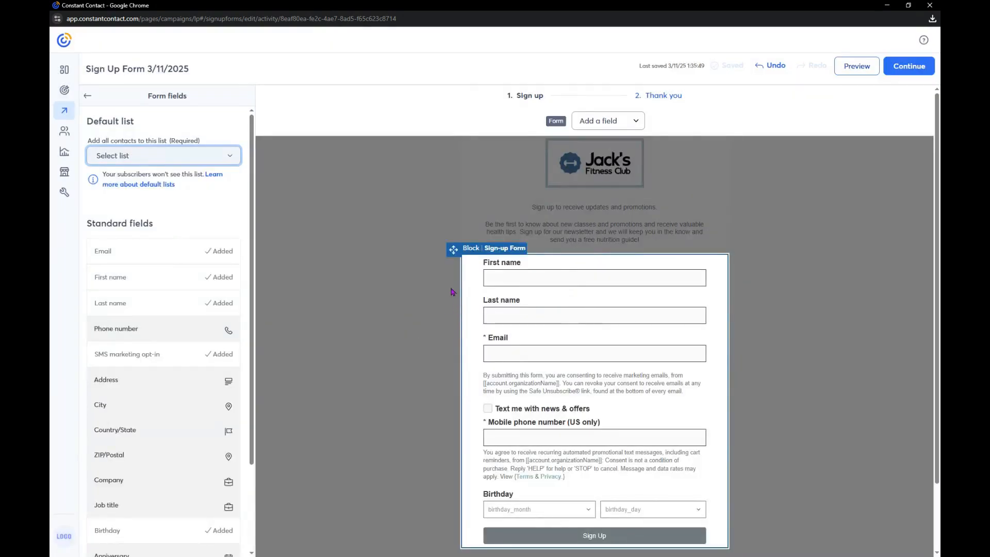
Create a contact list named "Free Nutrition Guide" as the form's default list and close the form field settings
{"action": "left_click", "coordinate": [163, 158]}
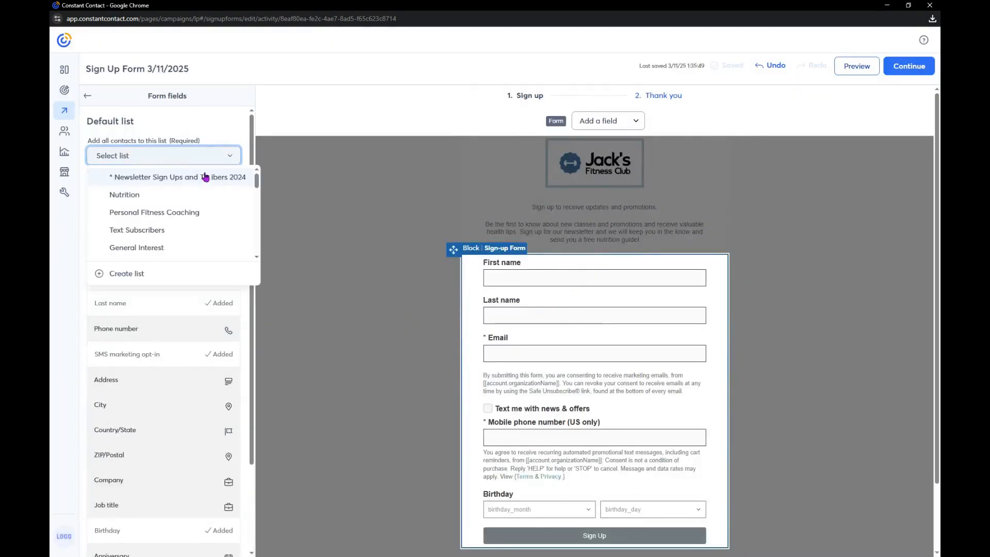
{"action": "left_click", "coordinate": [170, 278]}
{"action": "type", "text": "F"}
{"action": "key", "text": "BackSpace"}
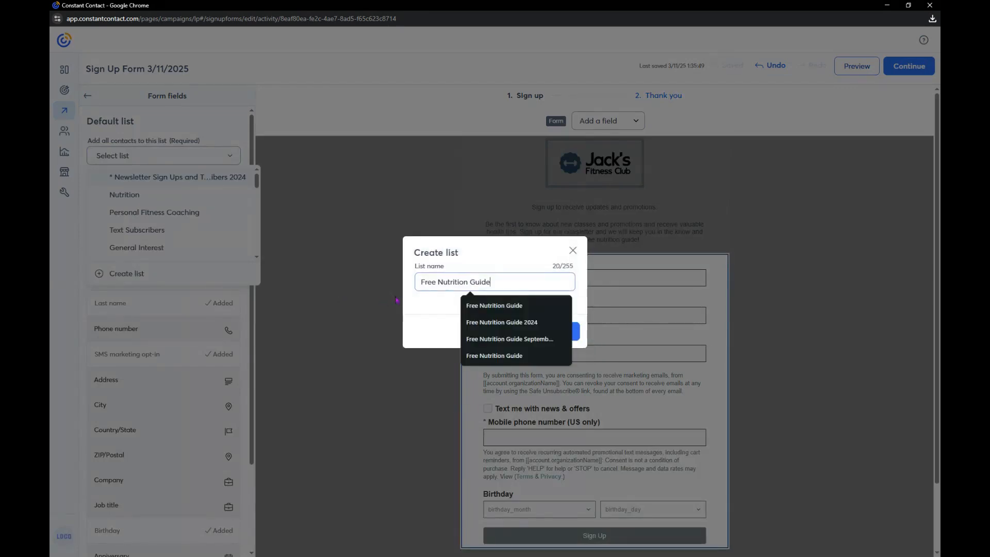
{"action": "left_click", "coordinate": [427, 314]}
{"action": "left_click", "coordinate": [565, 332]}
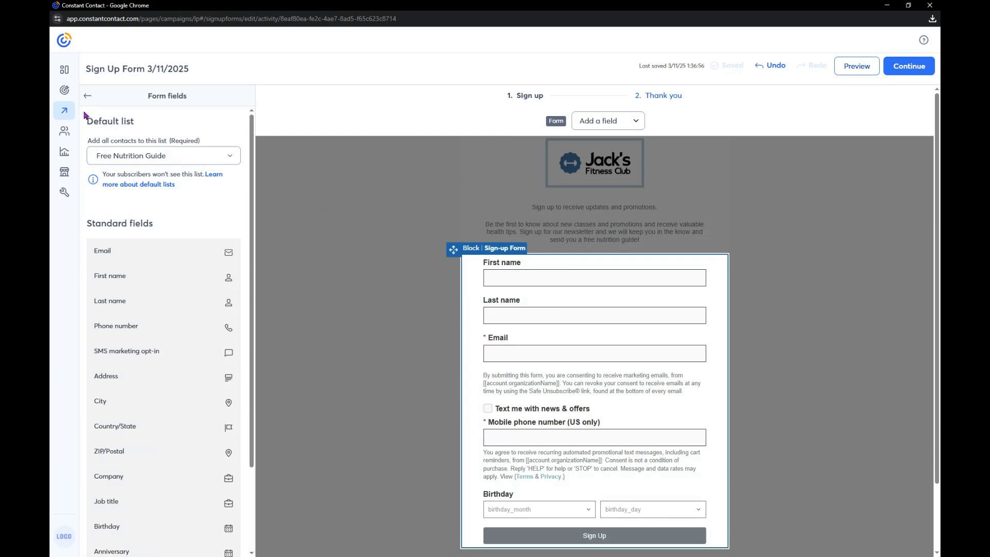
{"action": "left_click", "coordinate": [88, 96]}
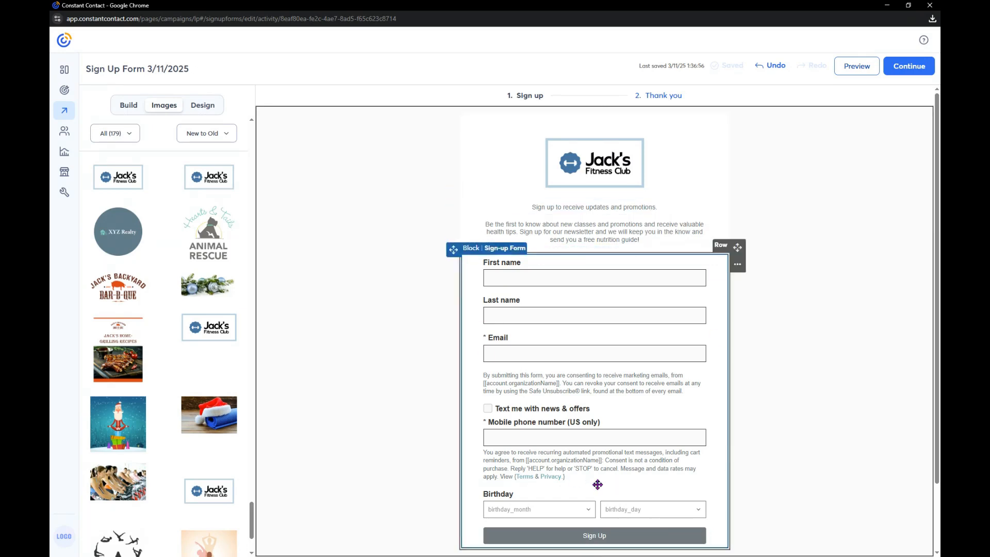
{"action": "left_click", "coordinate": [527, 200]}
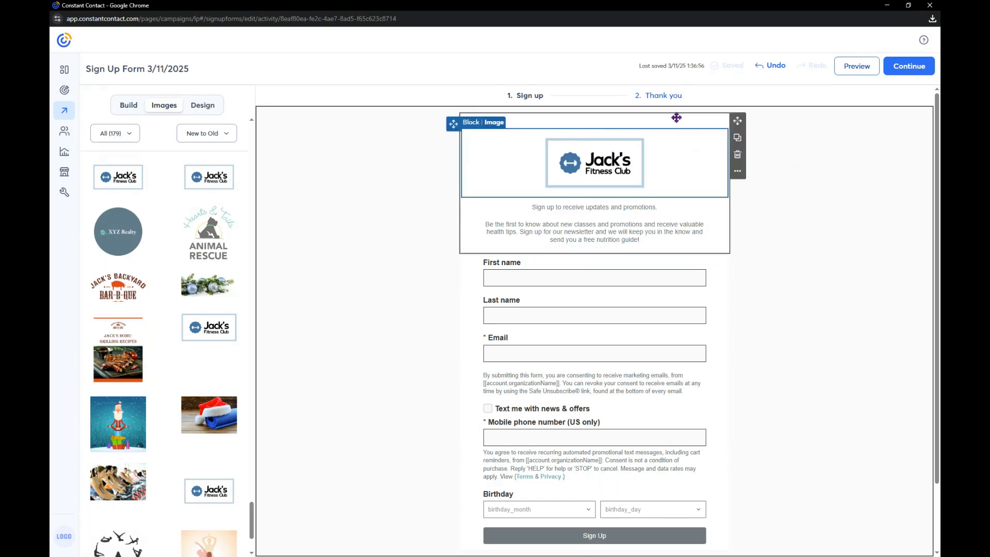
Place the Jack's Fitness Club logo from the image library in the image placeholder on the Thank you page
{"action": "left_click", "coordinate": [658, 99]}
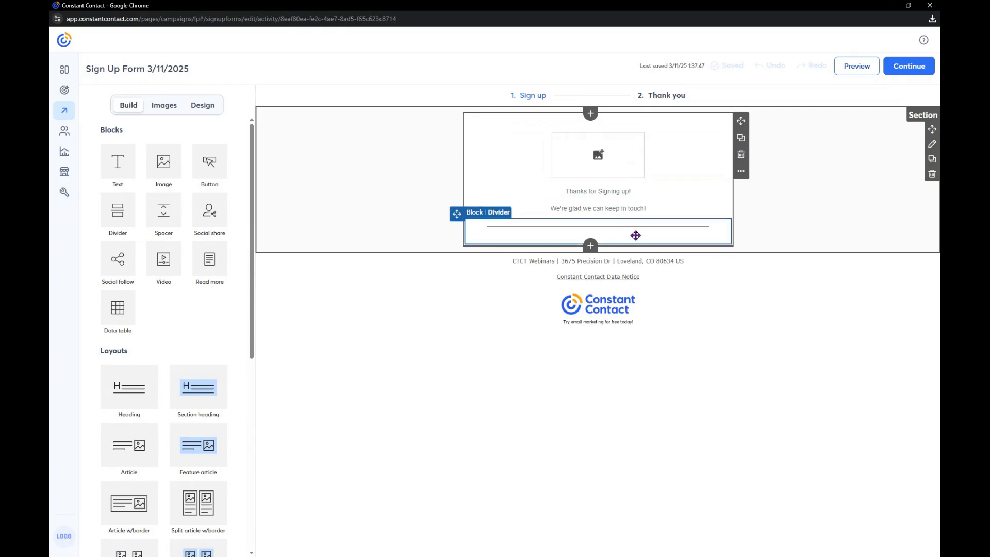
{"action": "left_click", "coordinate": [175, 111]}
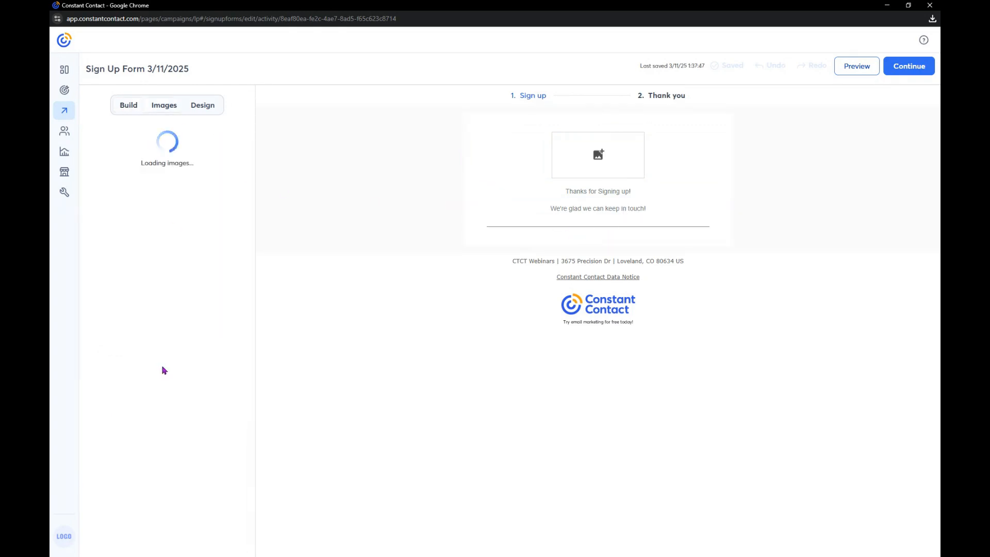
{"action": "scroll", "coordinate": [188, 304], "scroll_direction": "down", "scroll_amount": 5}
{"action": "scroll", "coordinate": [188, 304], "scroll_direction": "down", "scroll_amount": 20}
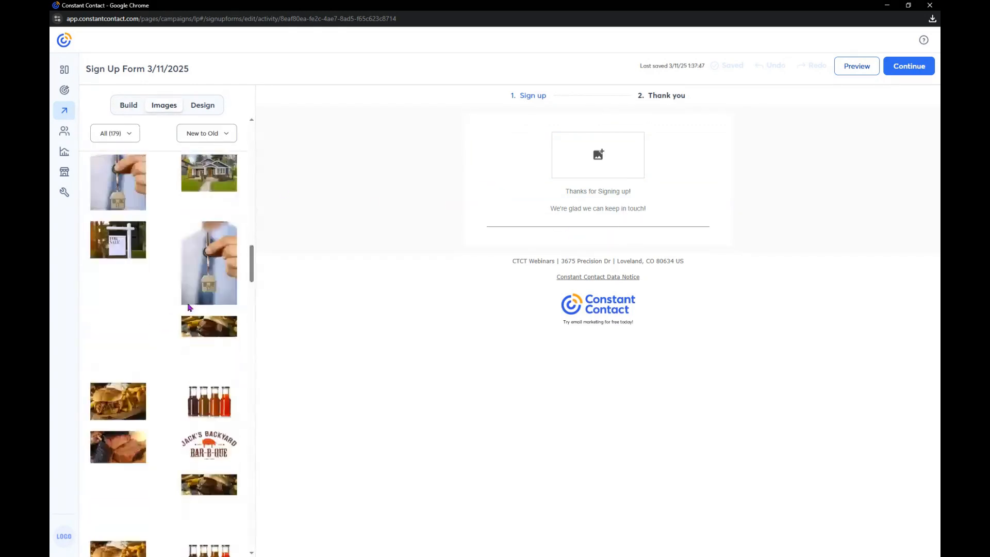
{"action": "scroll", "coordinate": [188, 304], "scroll_direction": "down", "scroll_amount": 20}
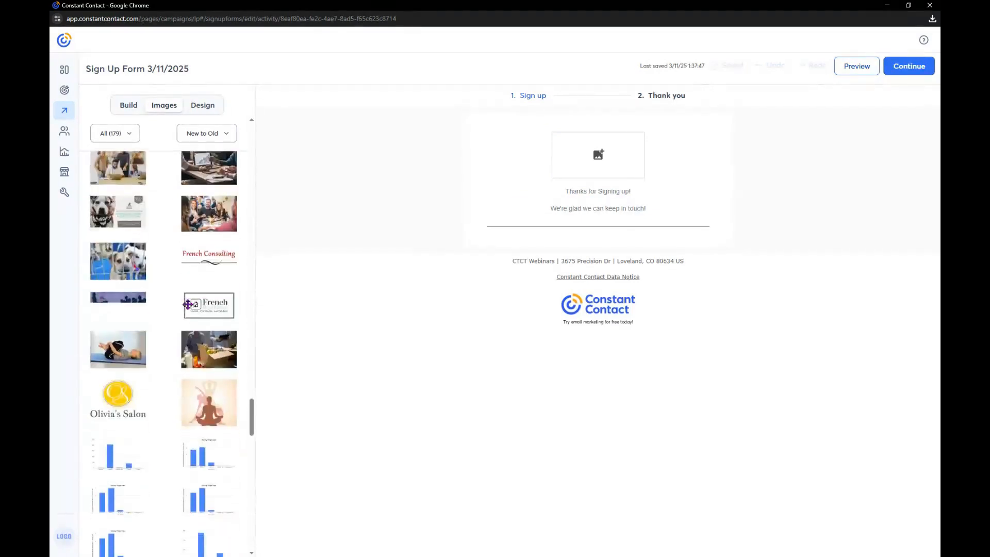
{"action": "scroll", "coordinate": [187, 304], "scroll_direction": "down", "scroll_amount": 2}
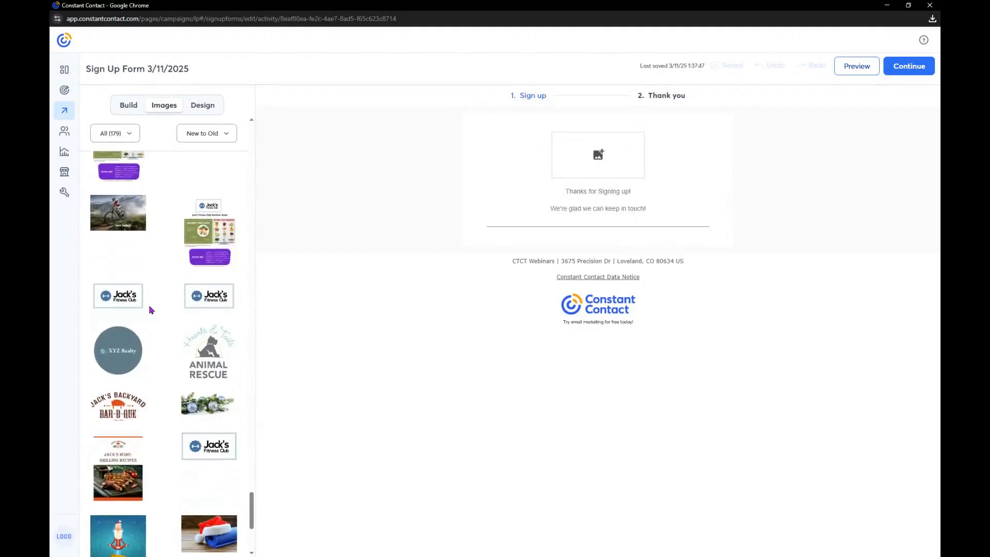
{"action": "left_click_drag", "start_coordinate": [120, 296], "coordinate": [594, 151]}
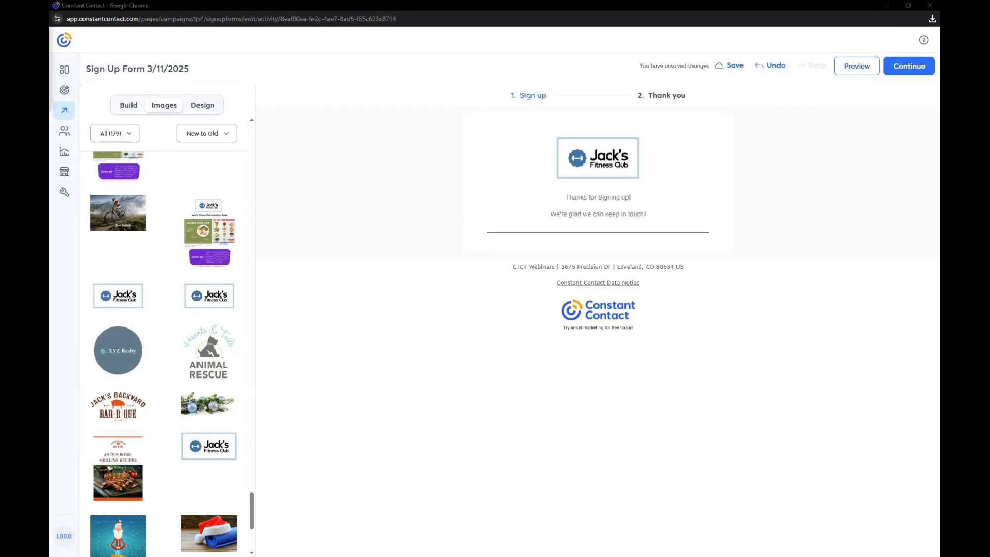
Replace the "Thanks for Signing up!" line with the plain text "We're glad we can keep in touch!"
{"action": "left_click", "coordinate": [617, 196]}
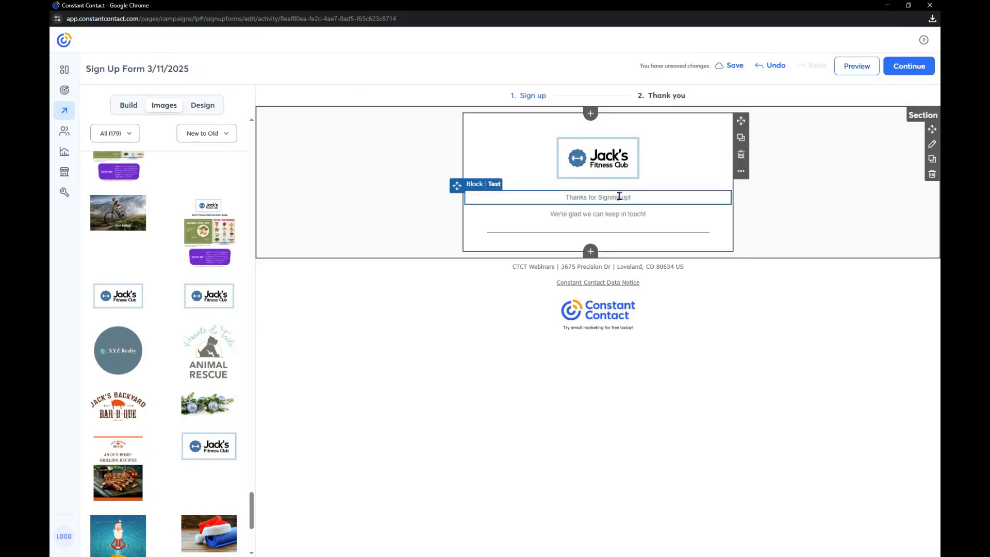
{"action": "triple_click", "coordinate": [619, 196]}
{"action": "key", "text": "BackSpace"}
{"action": "right_click", "coordinate": [613, 196]}
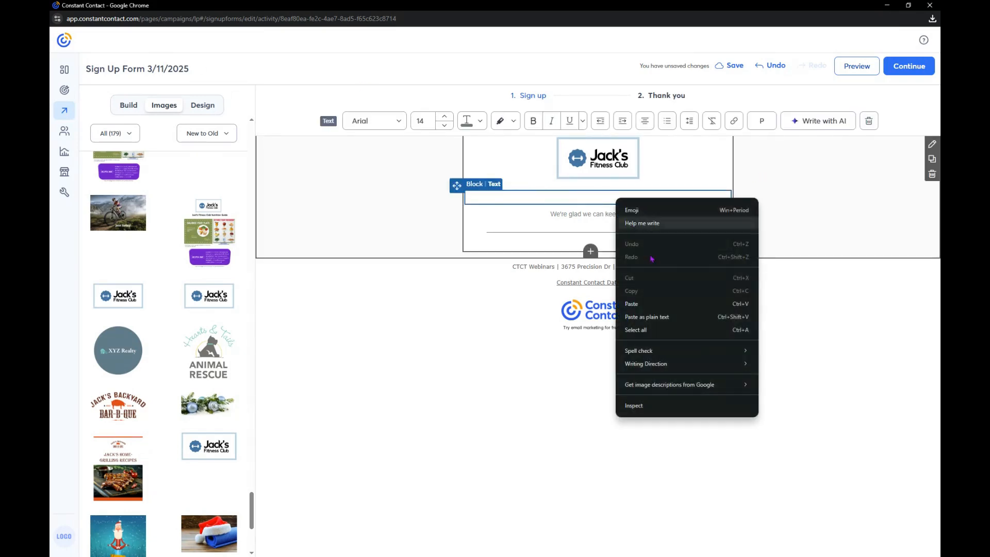
{"action": "left_click", "coordinate": [666, 317]}
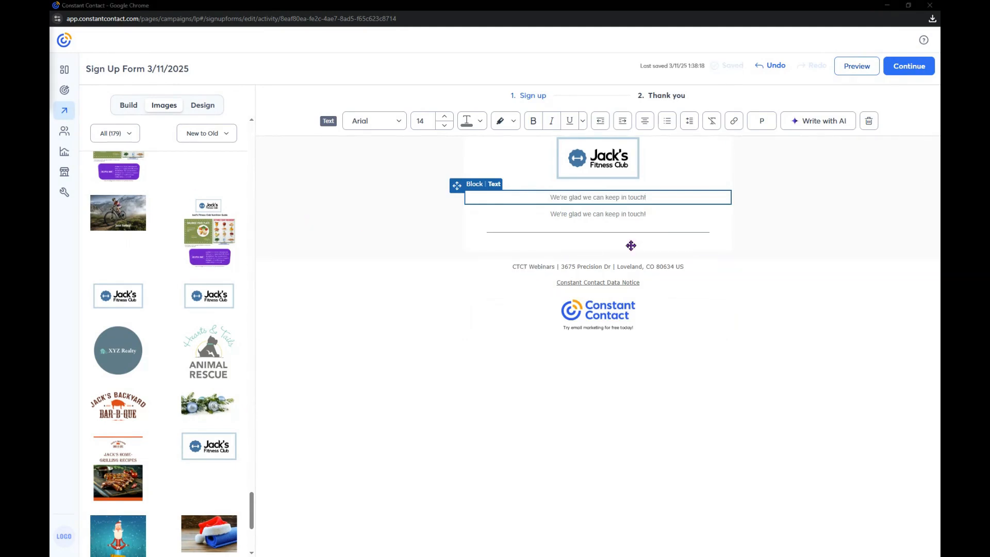
Replace the second text line above the divider with "Here is your free downloadable nutrition guide!"
{"action": "triple_click", "coordinate": [637, 214]}
{"action": "key", "text": "BackSpace"}
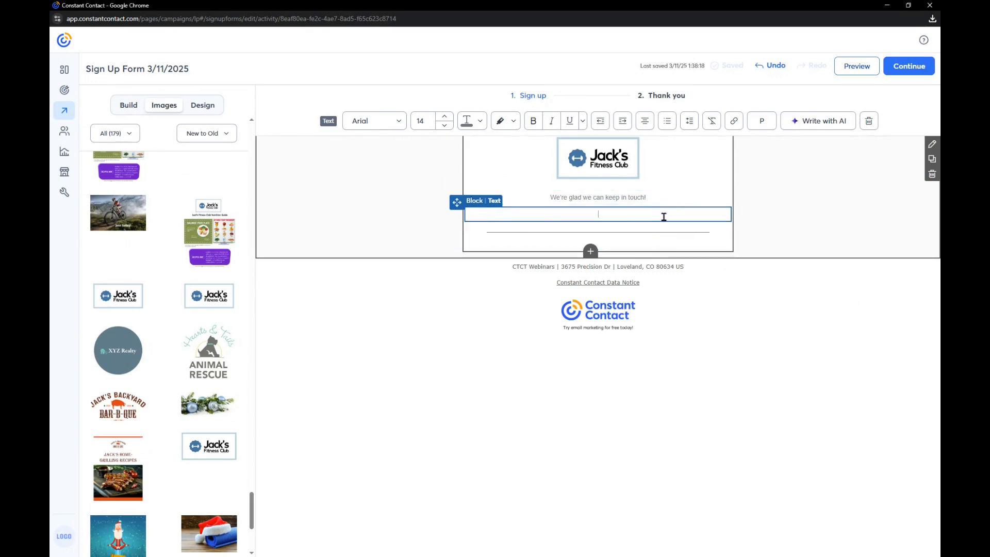
{"action": "right_click", "coordinate": [623, 213]}
{"action": "left_click", "coordinate": [679, 336]}
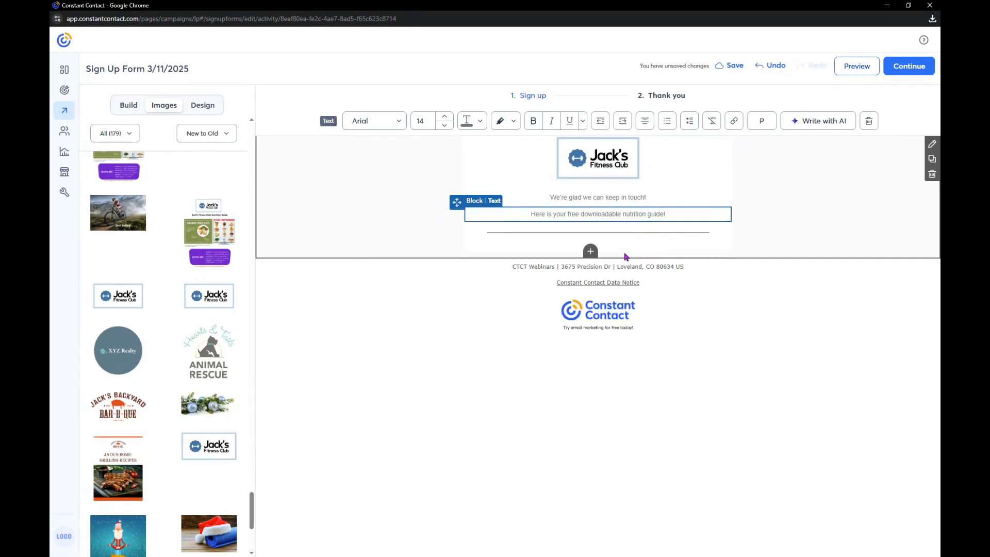
Add a Button block between the nutrition guide line and the divider on the Thank you page
{"action": "scroll", "coordinate": [713, 225], "scroll_direction": "up", "scroll_amount": 1}
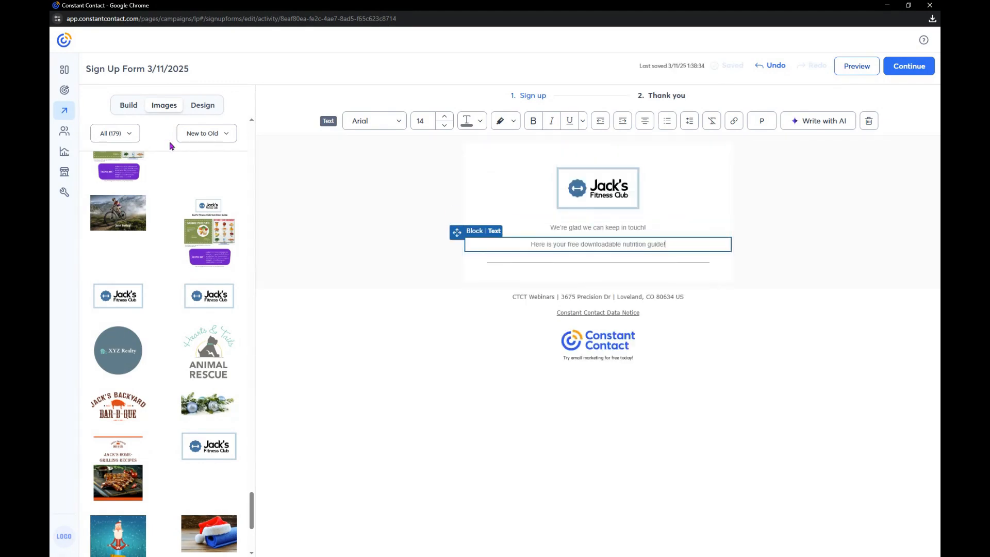
{"action": "left_click", "coordinate": [127, 105]}
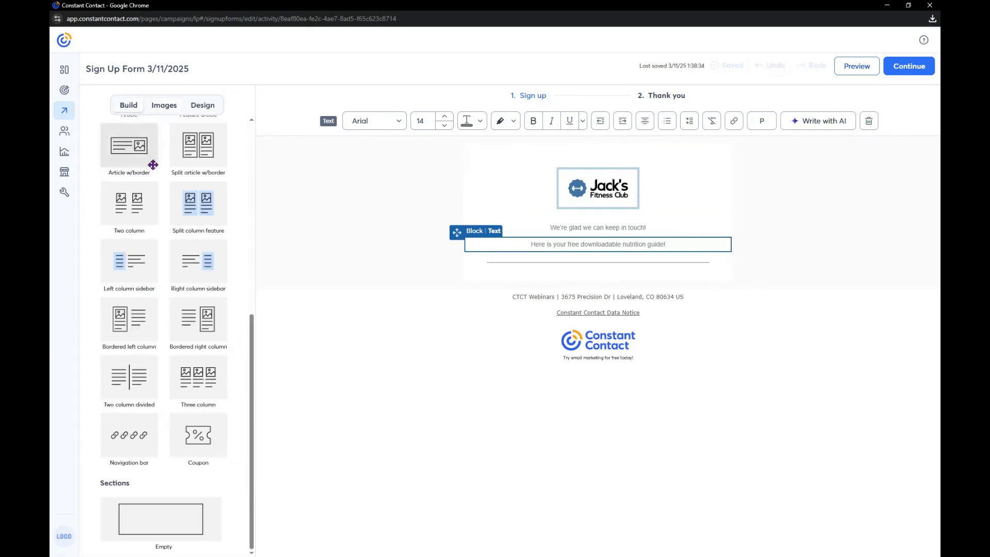
{"action": "scroll", "coordinate": [181, 312], "scroll_direction": "up", "scroll_amount": 7}
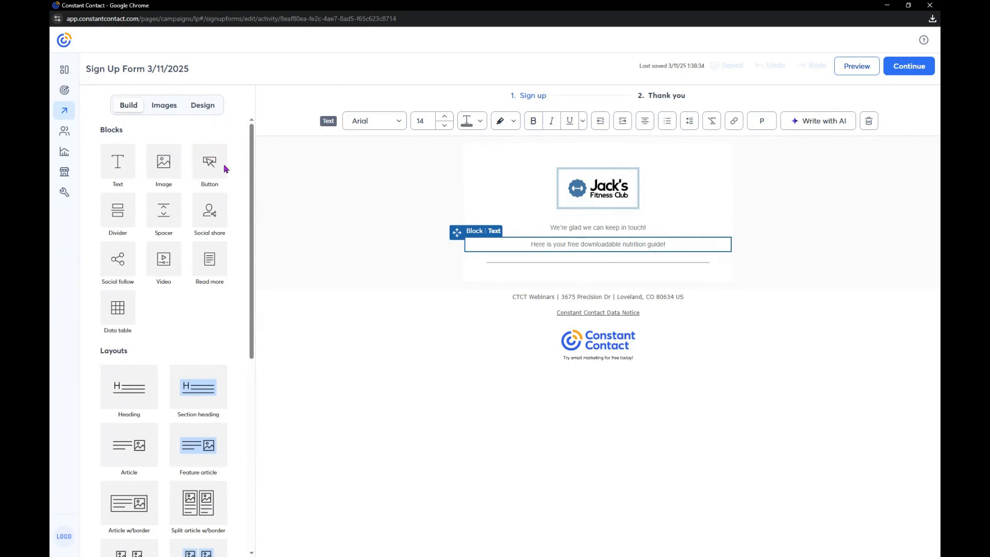
{"action": "left_click_drag", "start_coordinate": [206, 164], "coordinate": [592, 226]}
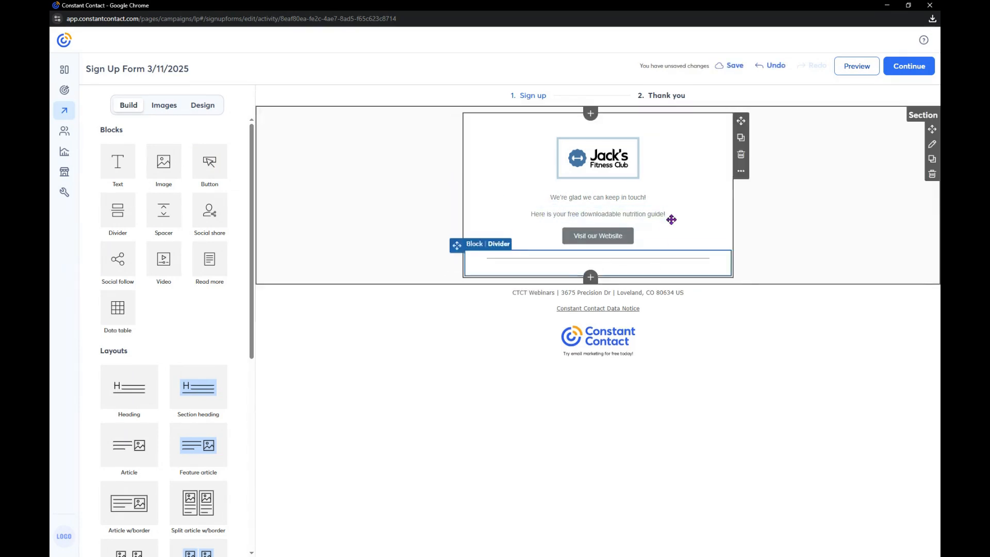
Link the button to the Jack_sFitnessGuid… document uploaded 05/07/2021 and set its display text to "Get my guide!"
{"action": "left_click", "coordinate": [596, 235]}
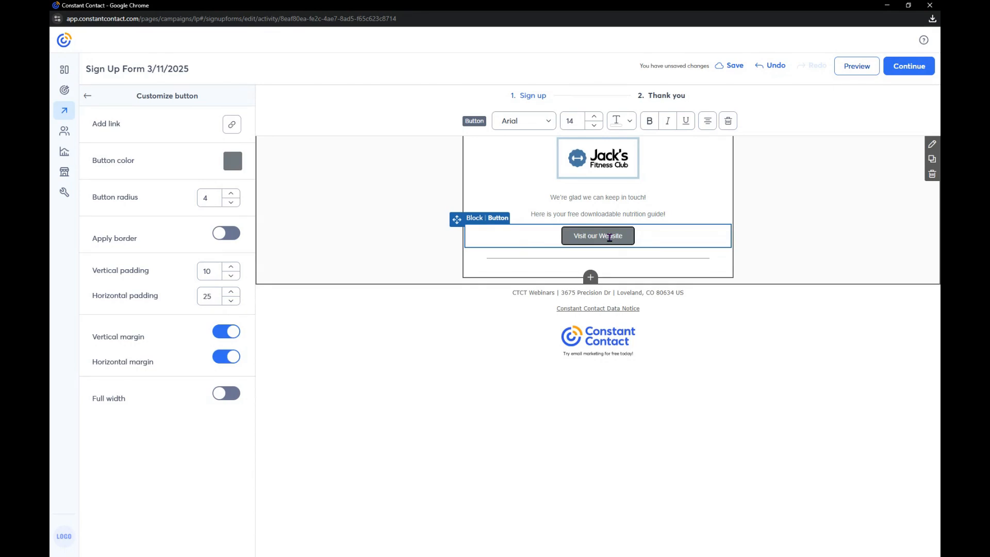
{"action": "left_click", "coordinate": [232, 124]}
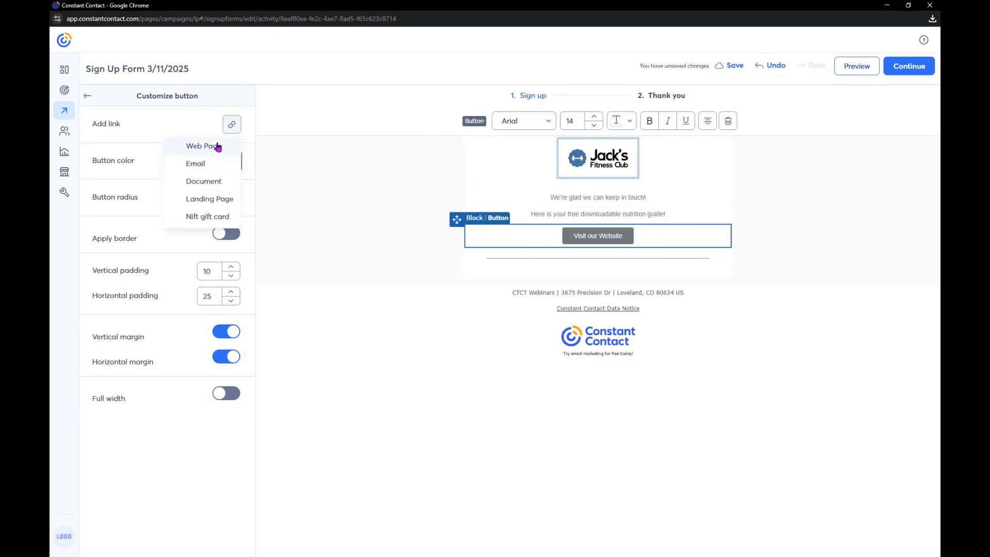
{"action": "left_click", "coordinate": [206, 183]}
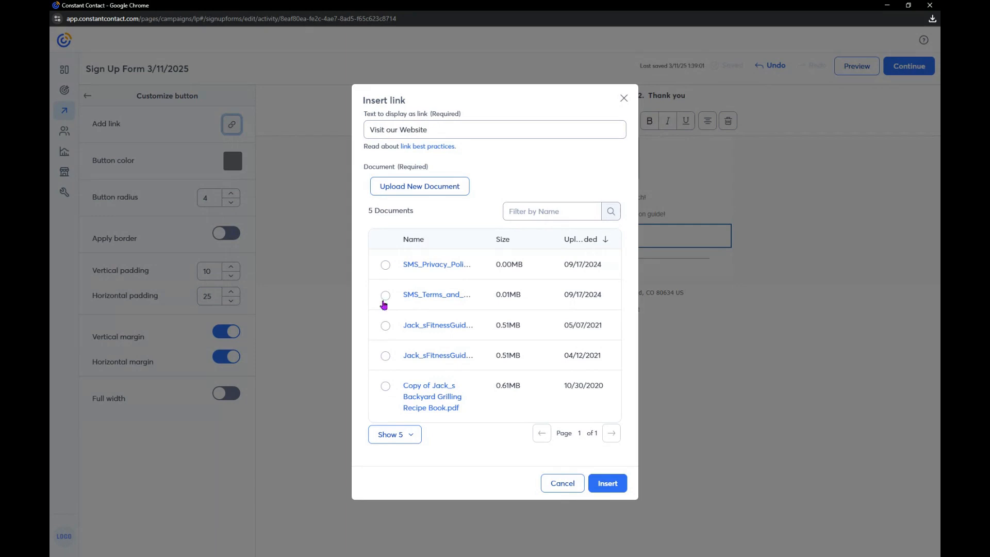
{"action": "left_click", "coordinate": [387, 327]}
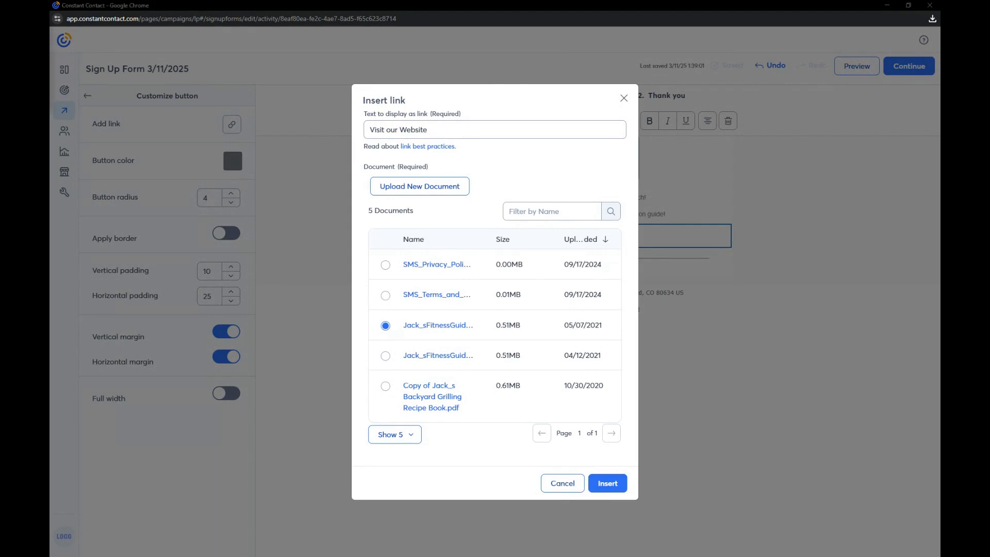
{"action": "triple_click", "coordinate": [453, 129]}
{"action": "key", "text": "BackSpace"}
{"action": "right_click", "coordinate": [454, 132]}
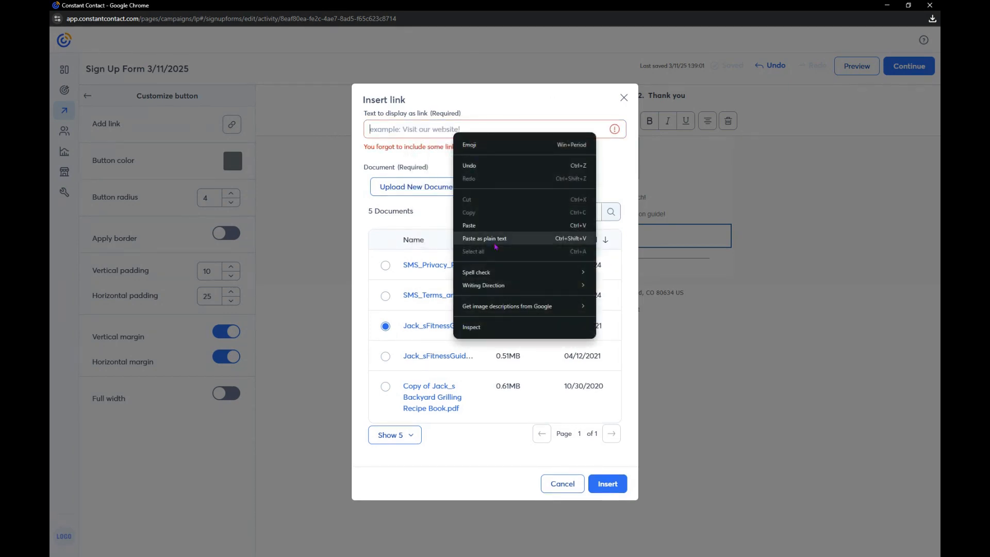
{"action": "left_click", "coordinate": [463, 178]}
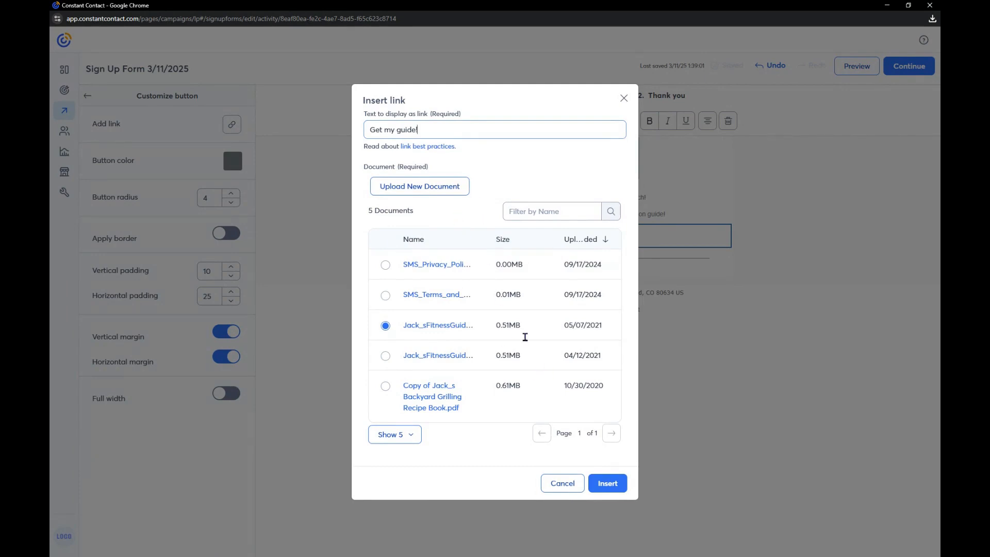
{"action": "left_click", "coordinate": [602, 488]}
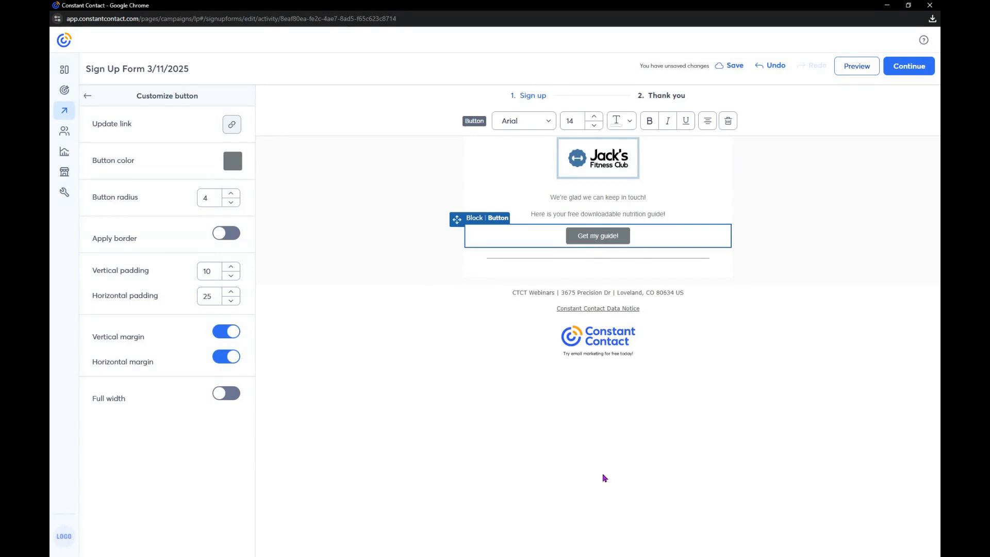
Try a yoga photo enlarged to the column width in a new Image block below the "Get my guide!" button, and delete it
{"action": "left_click", "coordinate": [87, 98]}
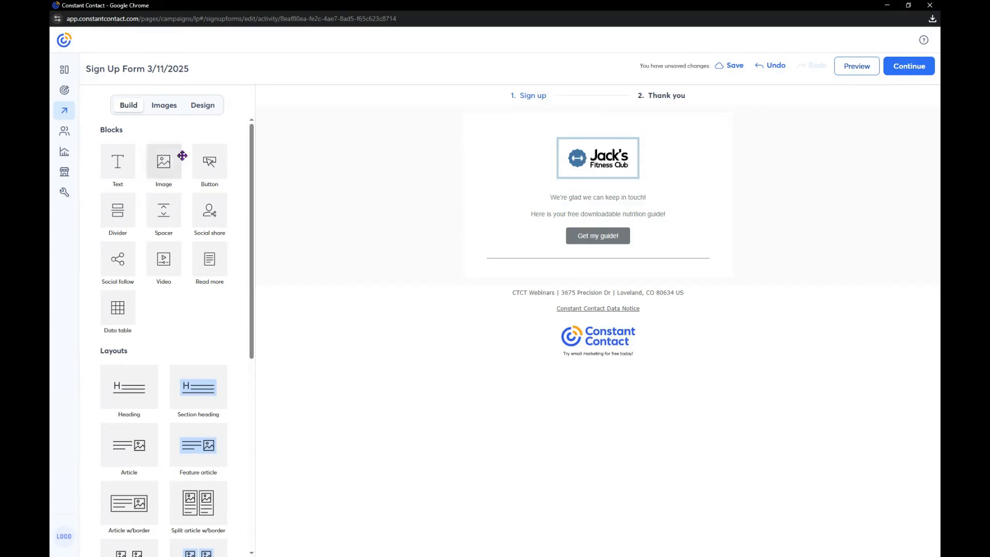
{"action": "left_click_drag", "start_coordinate": [166, 163], "coordinate": [593, 258]}
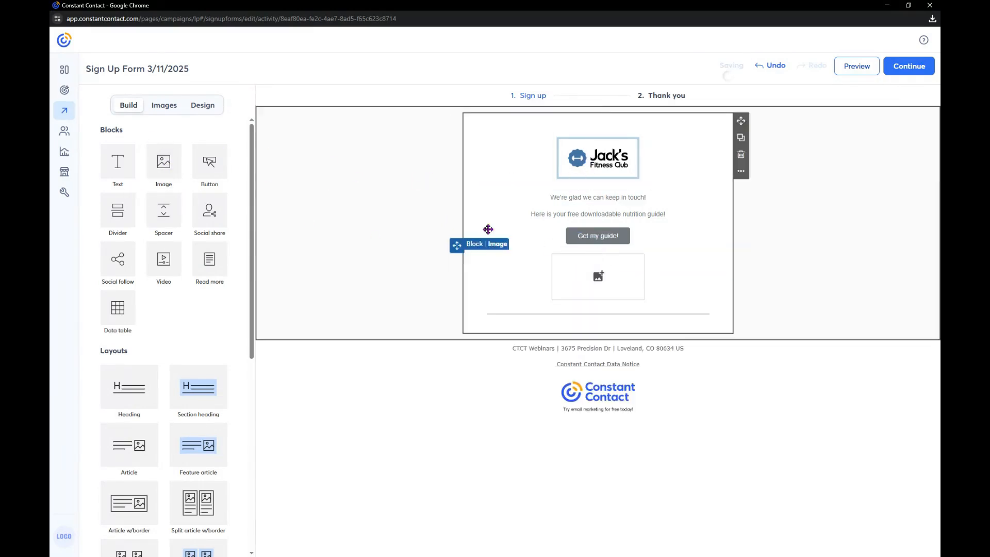
{"action": "left_click", "coordinate": [169, 107]}
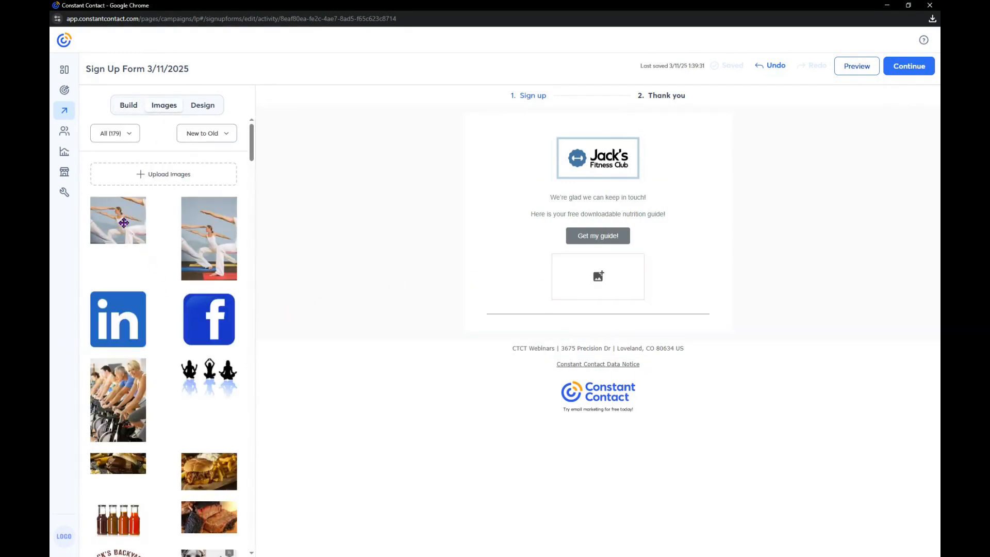
{"action": "left_click_drag", "start_coordinate": [123, 223], "coordinate": [603, 280]}
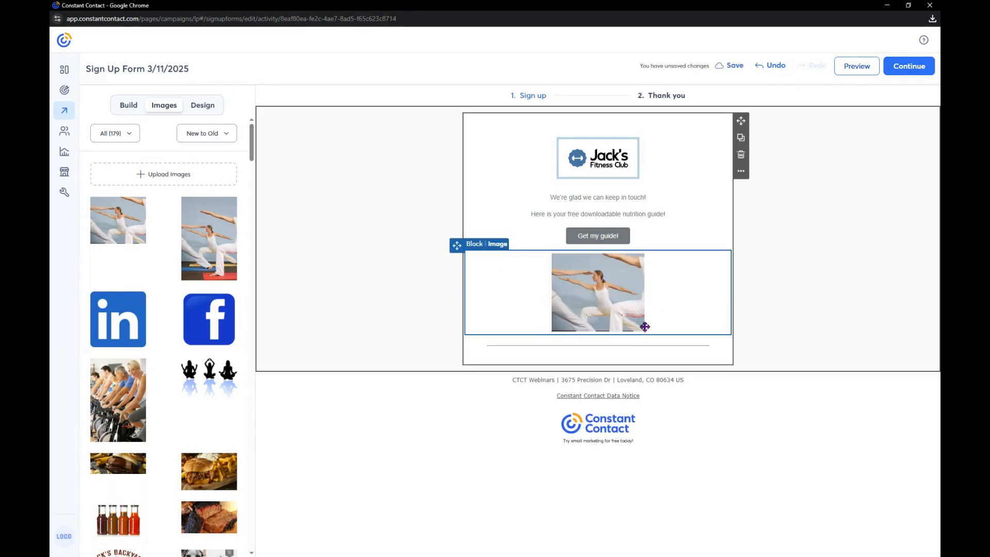
{"action": "left_click_drag", "start_coordinate": [640, 326], "coordinate": [850, 493]}
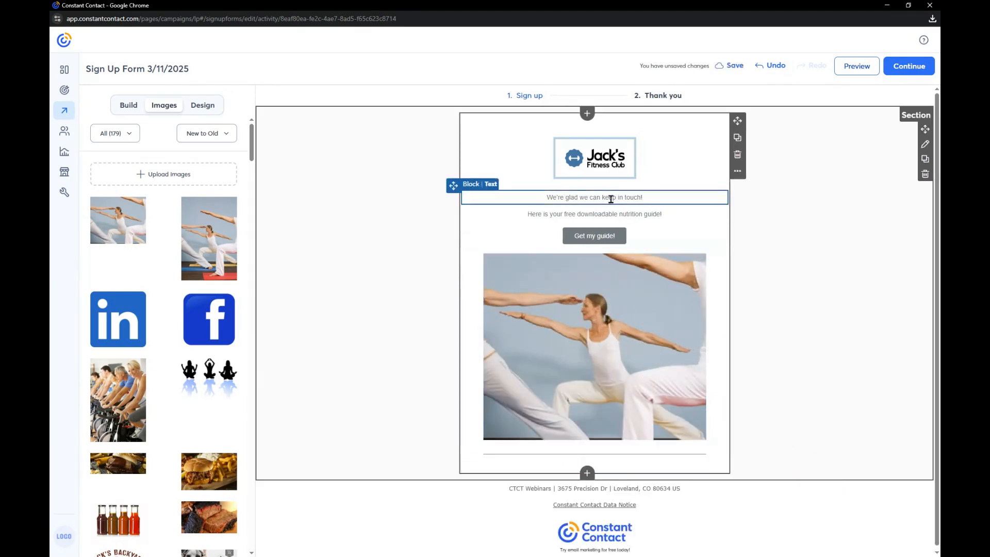
{"action": "left_click", "coordinate": [582, 369]}
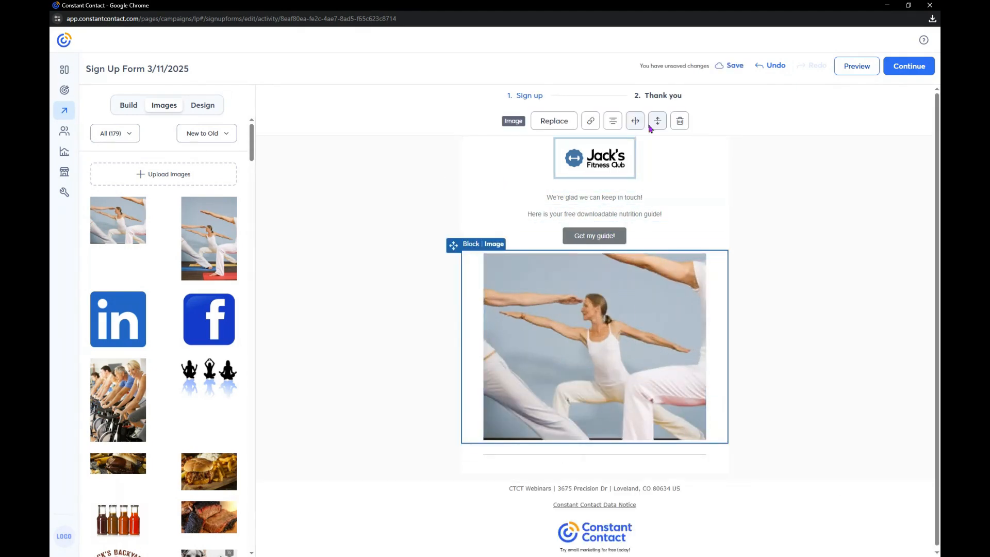
{"action": "left_click", "coordinate": [679, 121]}
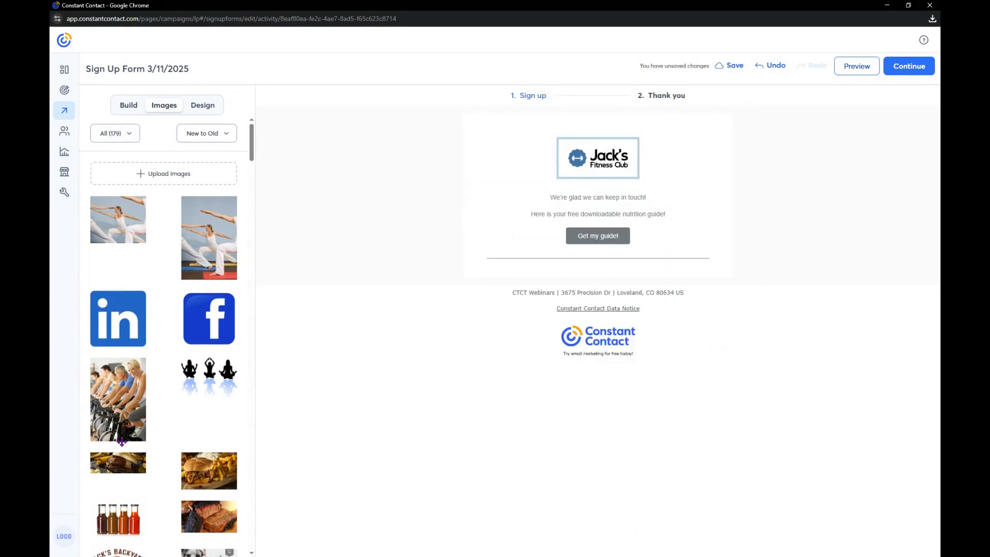
Try placing the indoor cycling photo from the image library directly below the guide button, and delete it
{"action": "scroll", "coordinate": [121, 442], "scroll_direction": "down", "scroll_amount": 1}
{"action": "left_click_drag", "start_coordinate": [106, 350], "coordinate": [568, 281]}
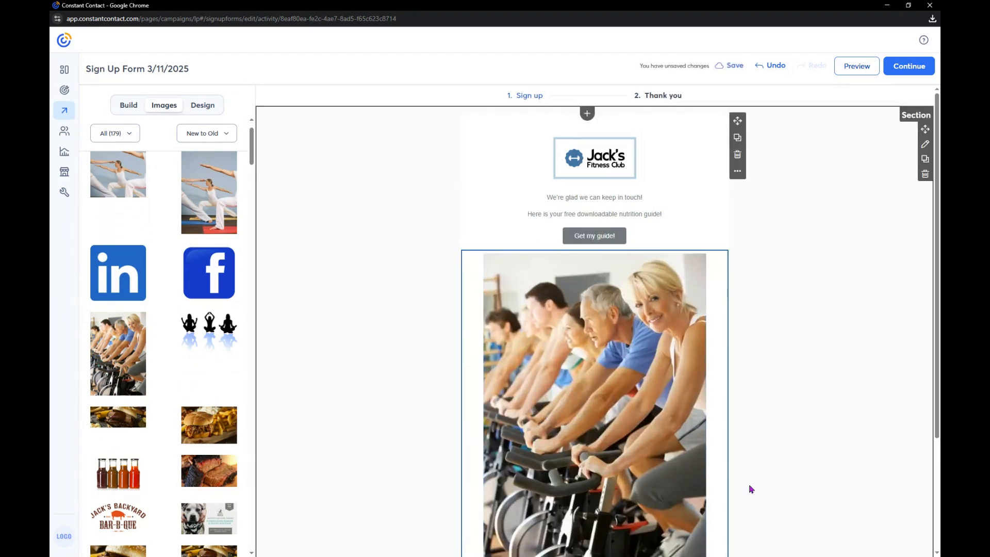
{"action": "left_click", "coordinate": [678, 118]}
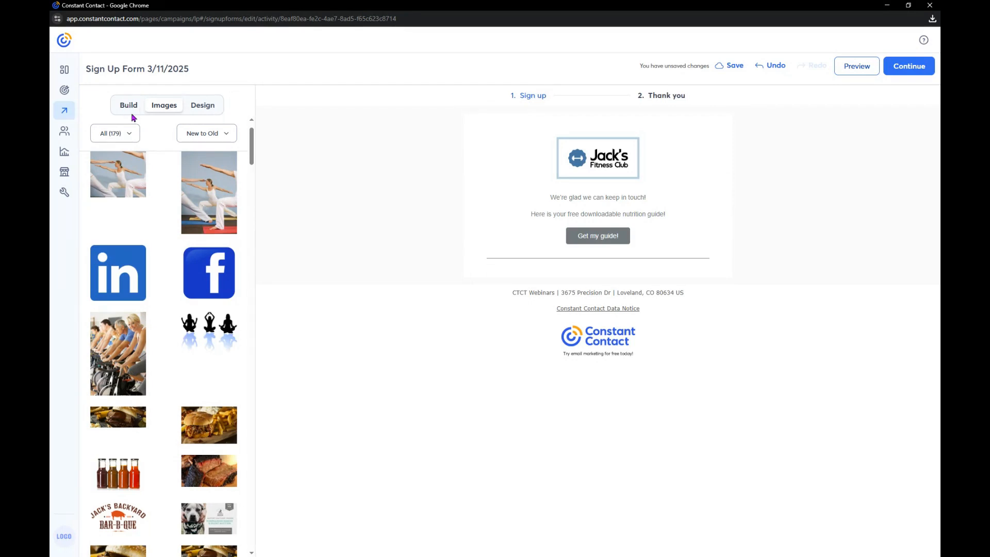
Set the form's outer background to light blue by pasting the copied hex color code
{"action": "left_click", "coordinate": [209, 106]}
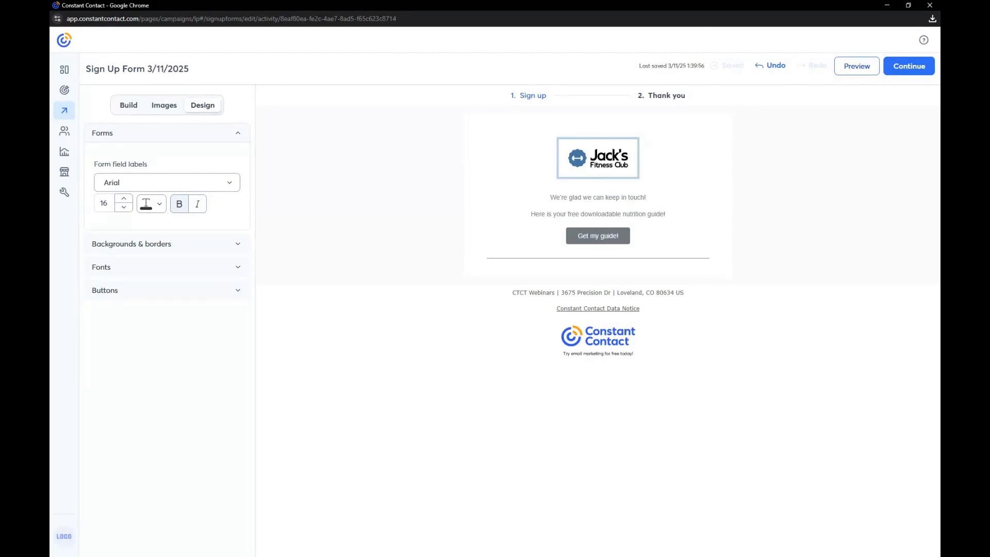
{"action": "left_click", "coordinate": [209, 266]}
{"action": "scroll", "coordinate": [172, 381], "scroll_direction": "down", "scroll_amount": 5}
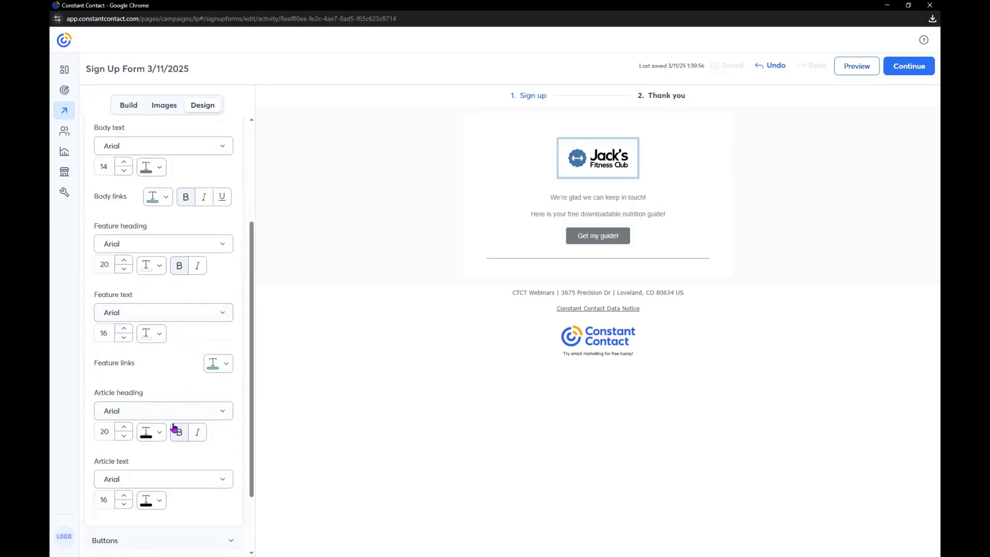
{"action": "scroll", "coordinate": [209, 268], "scroll_direction": "up", "scroll_amount": 5}
{"action": "left_click", "coordinate": [210, 268]}
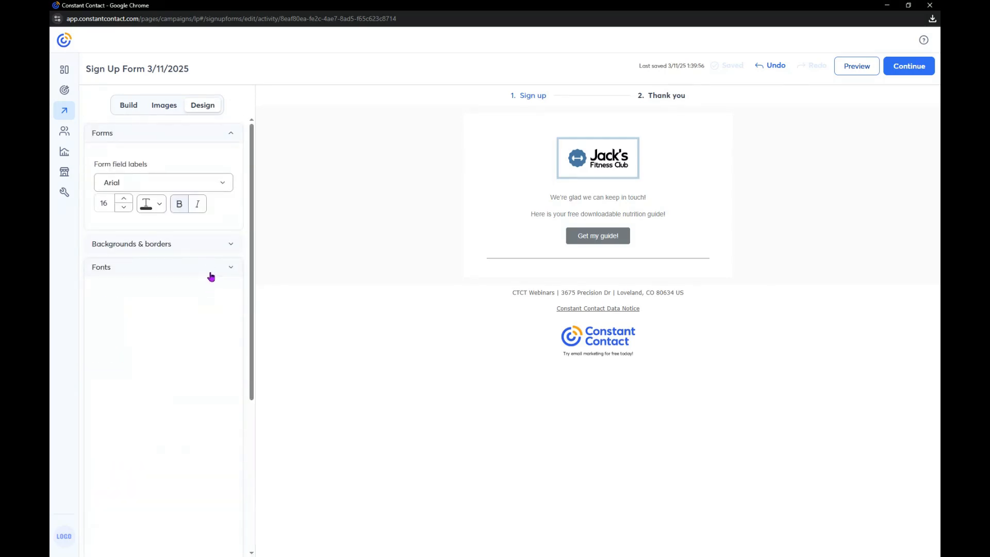
{"action": "left_click", "coordinate": [222, 243]}
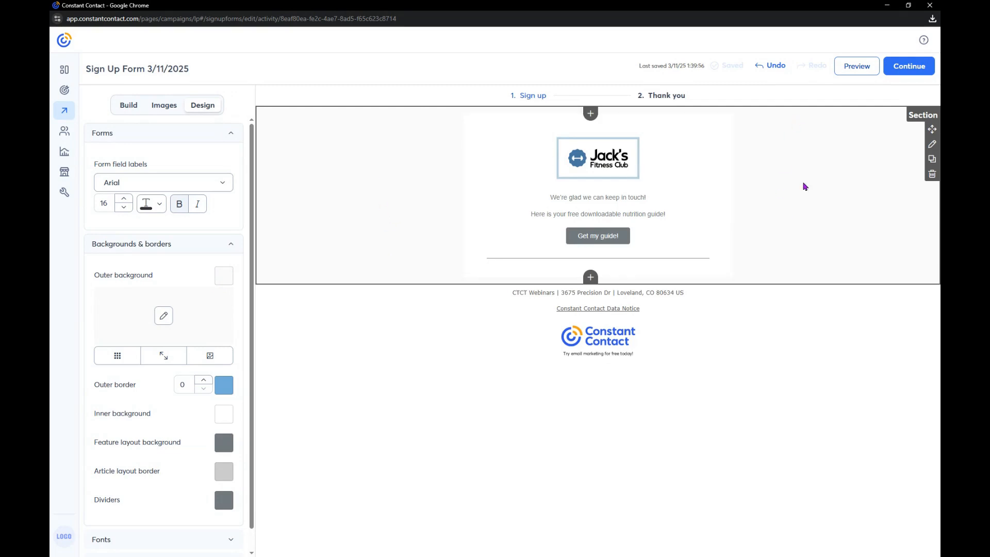
{"action": "left_click", "coordinate": [229, 274]}
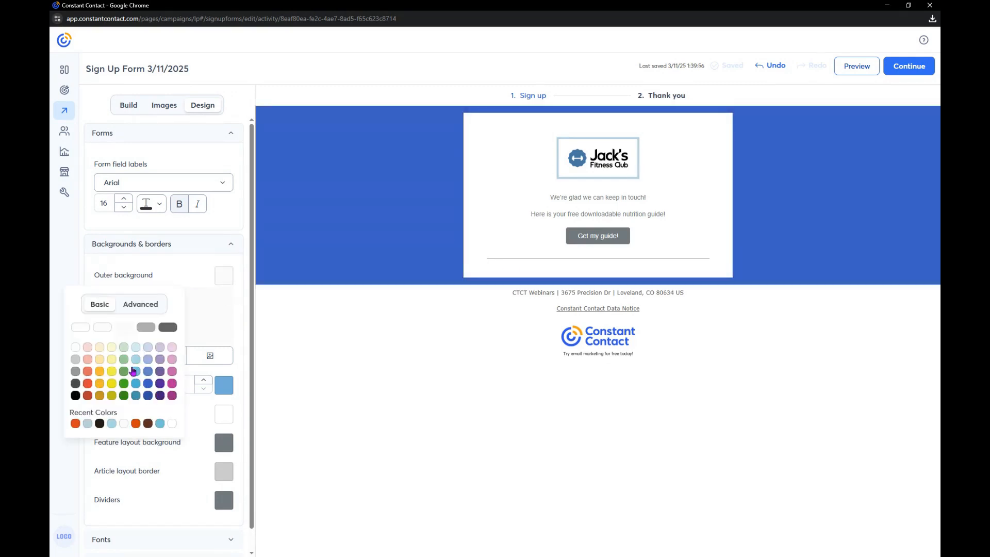
{"action": "left_click", "coordinate": [149, 308]}
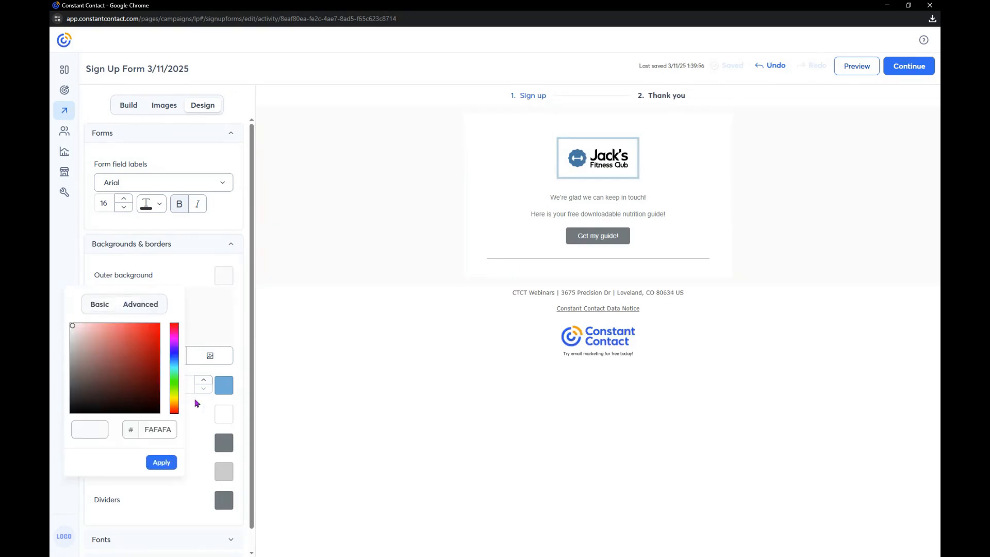
{"action": "double_click", "coordinate": [155, 428]}
{"action": "key", "text": "BackSpace"}
{"action": "right_click", "coordinate": [155, 429]}
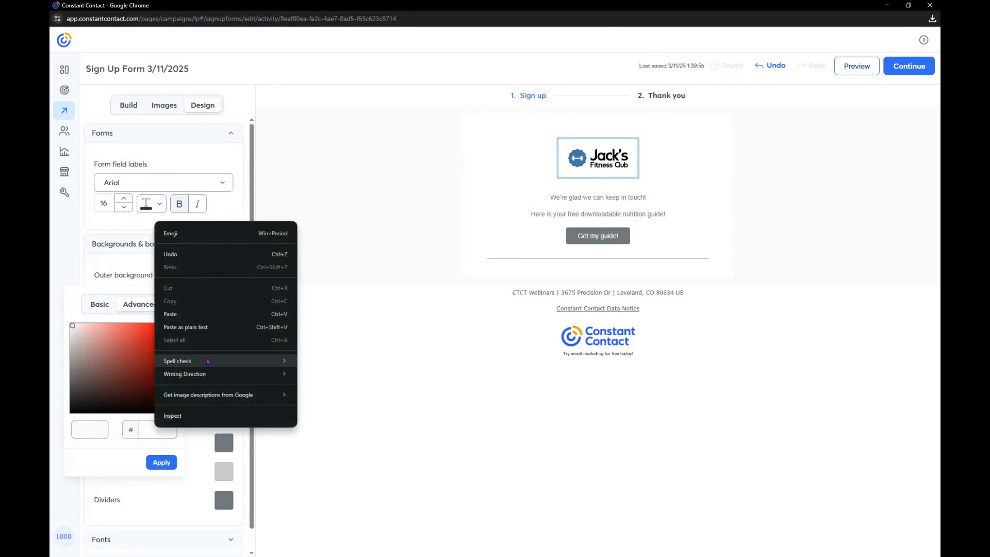
{"action": "left_click", "coordinate": [205, 328]}
{"action": "left_click", "coordinate": [161, 463]}
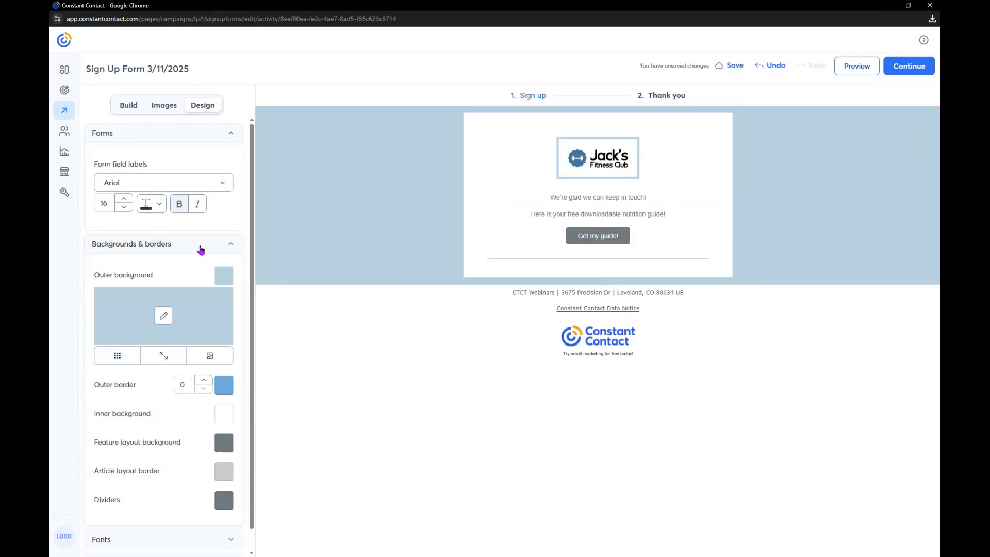
{"action": "left_click", "coordinate": [201, 250]}
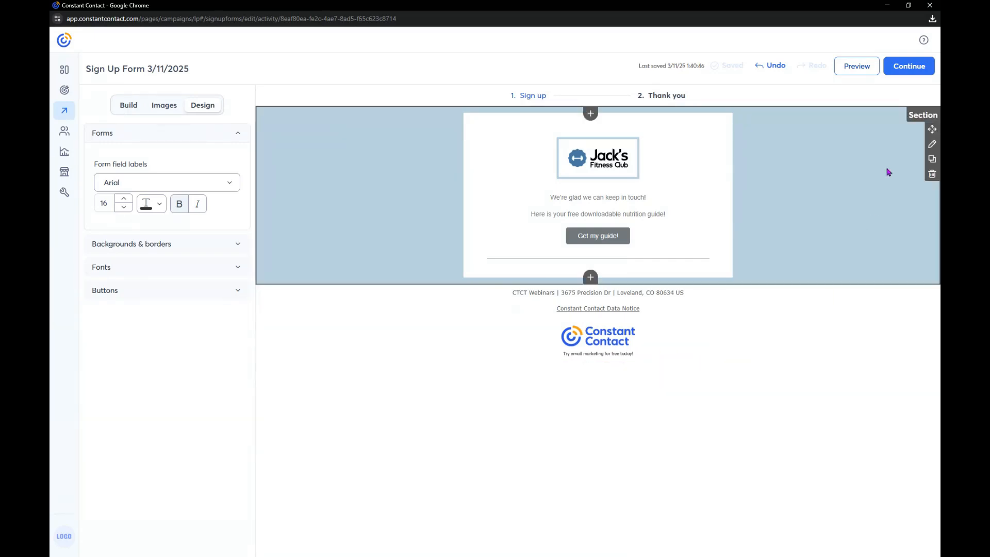
Proceed to the page settings and look through the sign-up form preview
{"action": "left_click", "coordinate": [910, 66]}
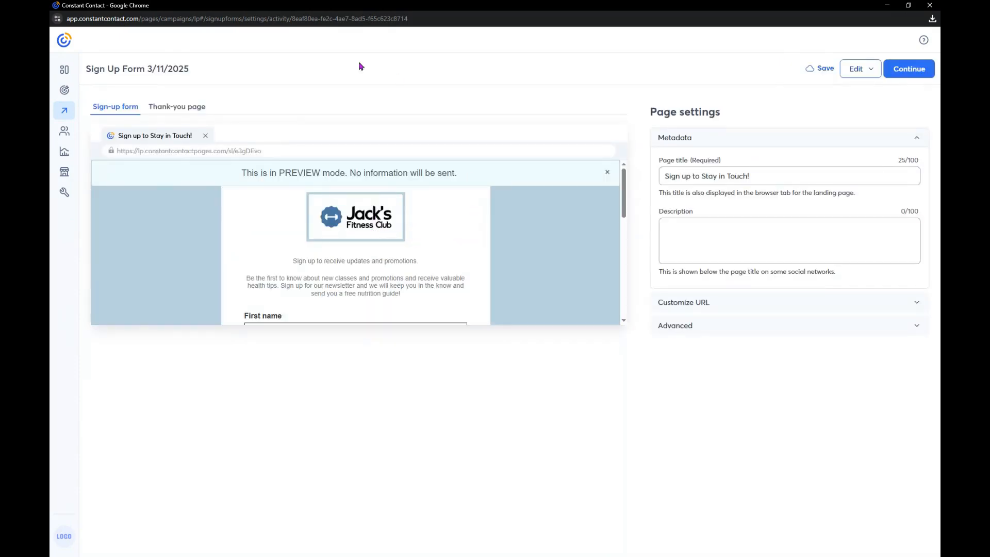
{"action": "scroll", "coordinate": [436, 275], "scroll_direction": "down", "scroll_amount": 4}
{"action": "scroll", "coordinate": [439, 277], "scroll_direction": "down", "scroll_amount": 3}
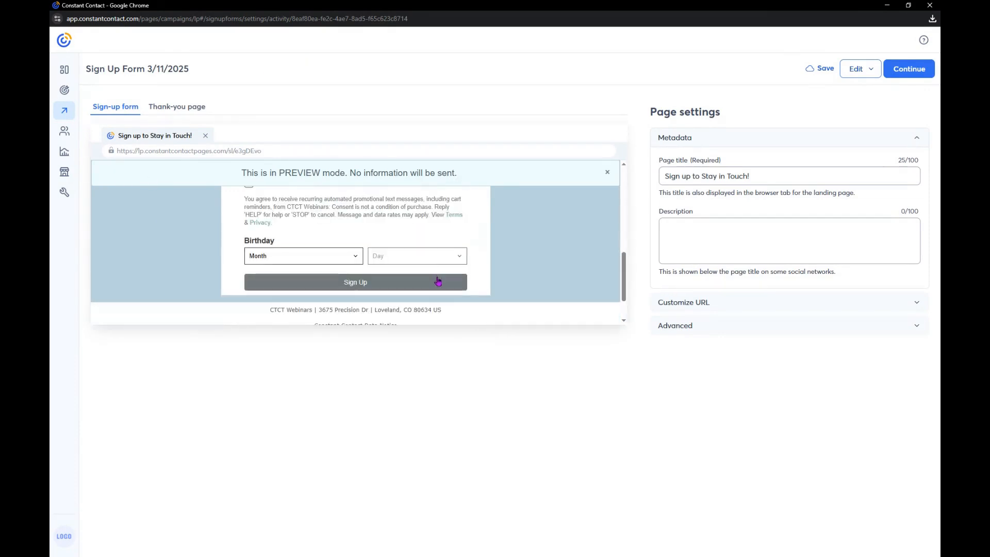
{"action": "scroll", "coordinate": [438, 281], "scroll_direction": "up", "scroll_amount": 8}
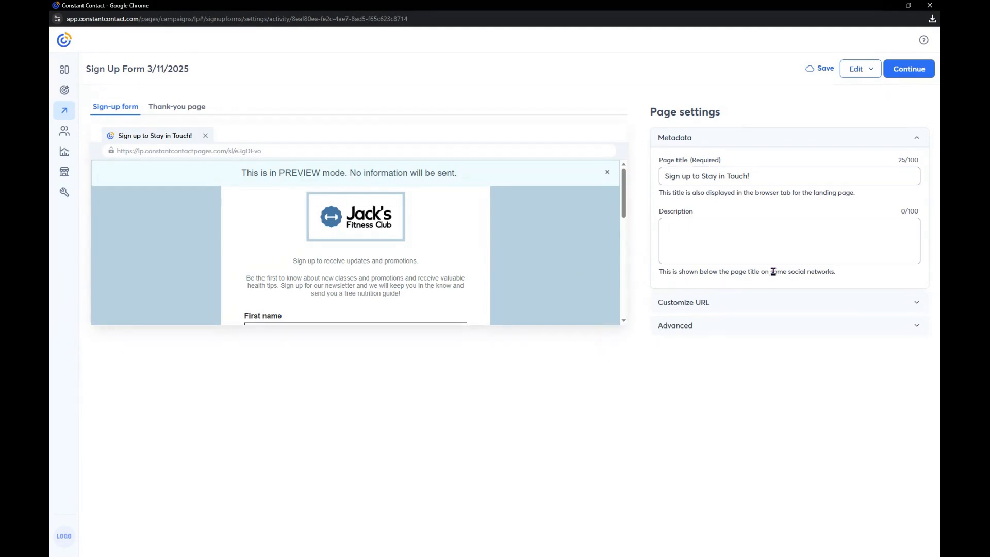
Enter the page description "Sign up for our newsletter and we will keep you in the know and send you a free nutrition guide!"
{"action": "left_click", "coordinate": [732, 246]}
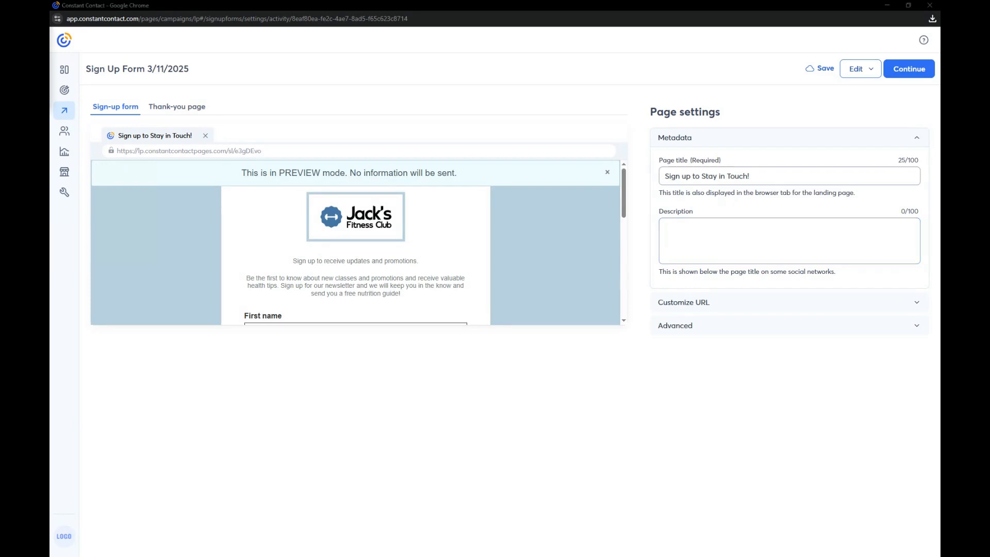
{"action": "left_click", "coordinate": [746, 228]}
{"action": "right_click", "coordinate": [746, 229]}
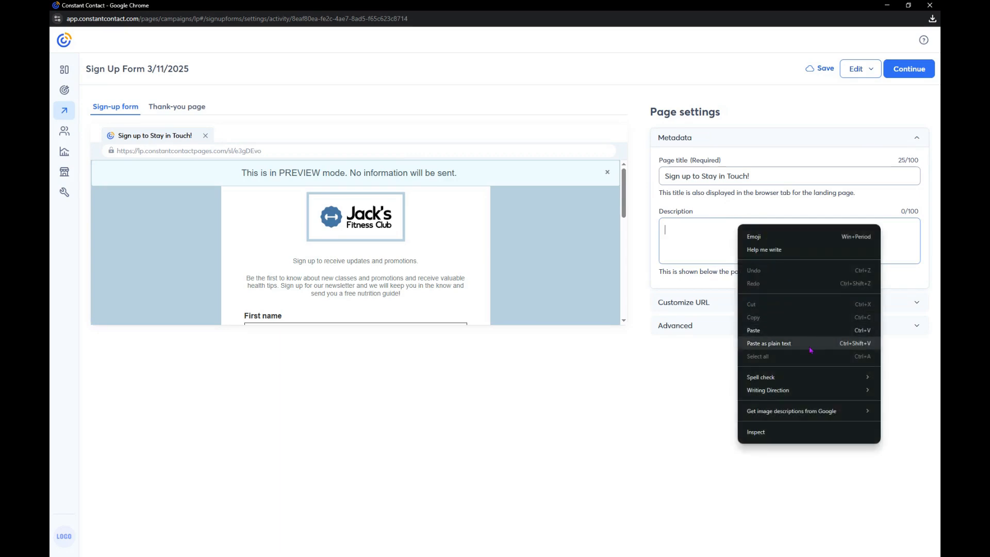
{"action": "left_click", "coordinate": [748, 344]}
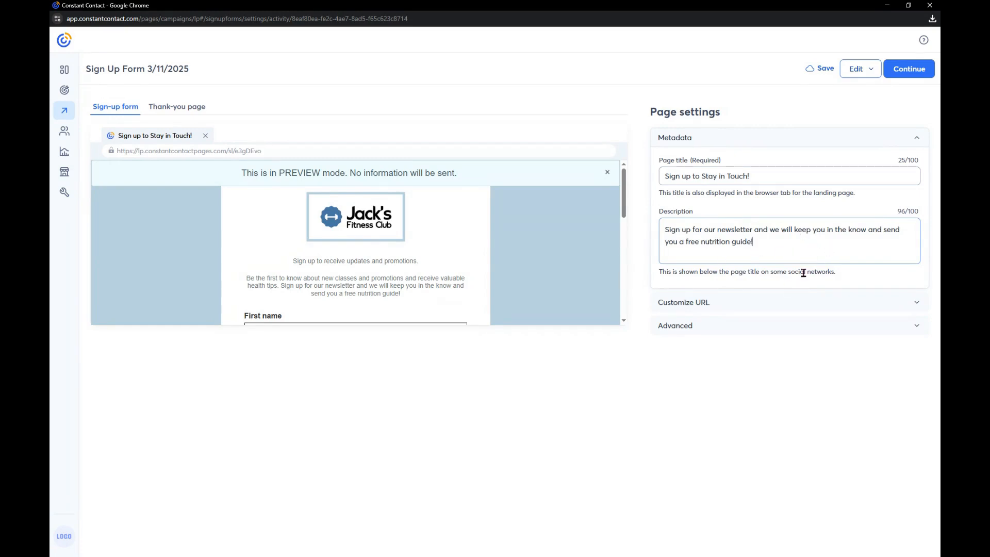
Customize the landing page URL with the ending JacksFitnessClub and activate the landing page
{"action": "left_click", "coordinate": [821, 303]}
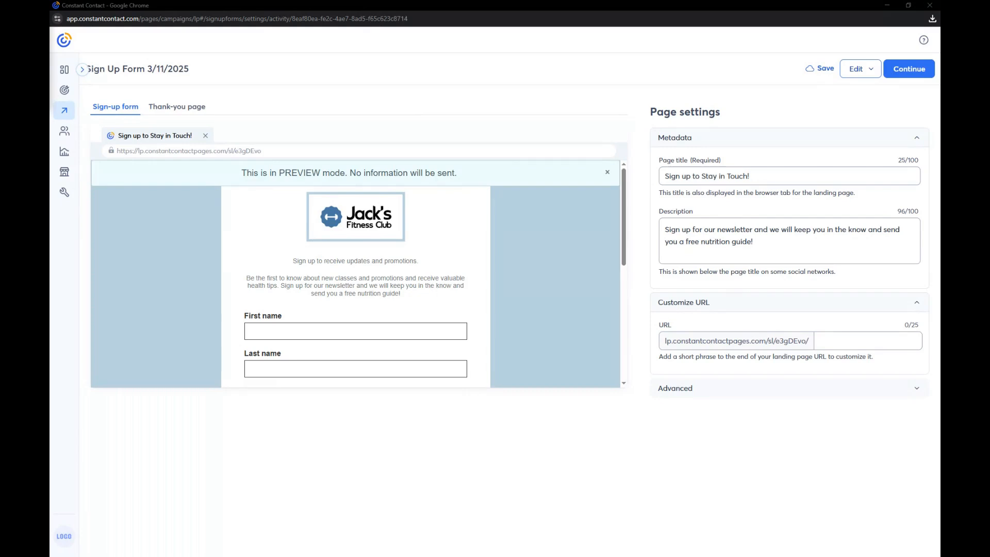
{"action": "left_click", "coordinate": [860, 341]}
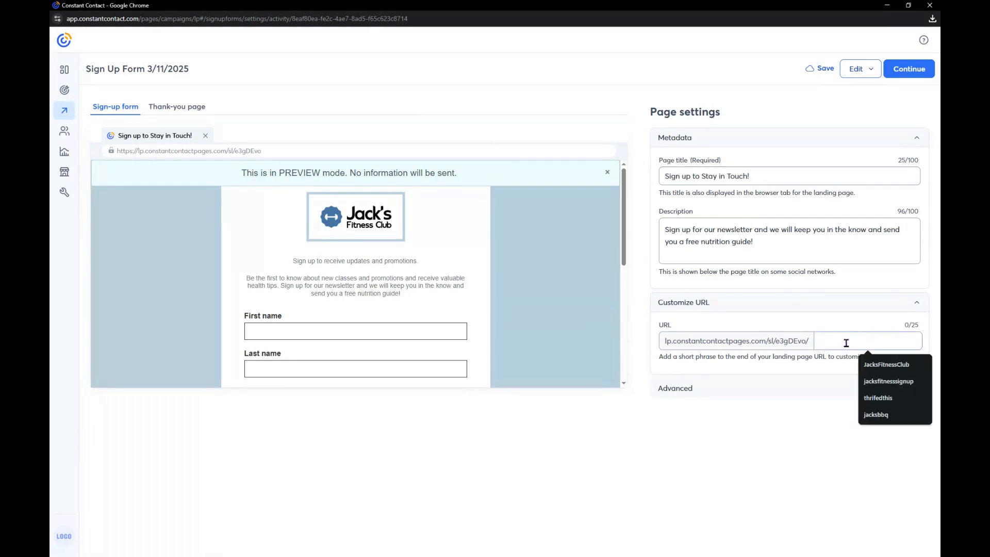
{"action": "right_click", "coordinate": [851, 340]}
{"action": "left_click", "coordinate": [825, 449]}
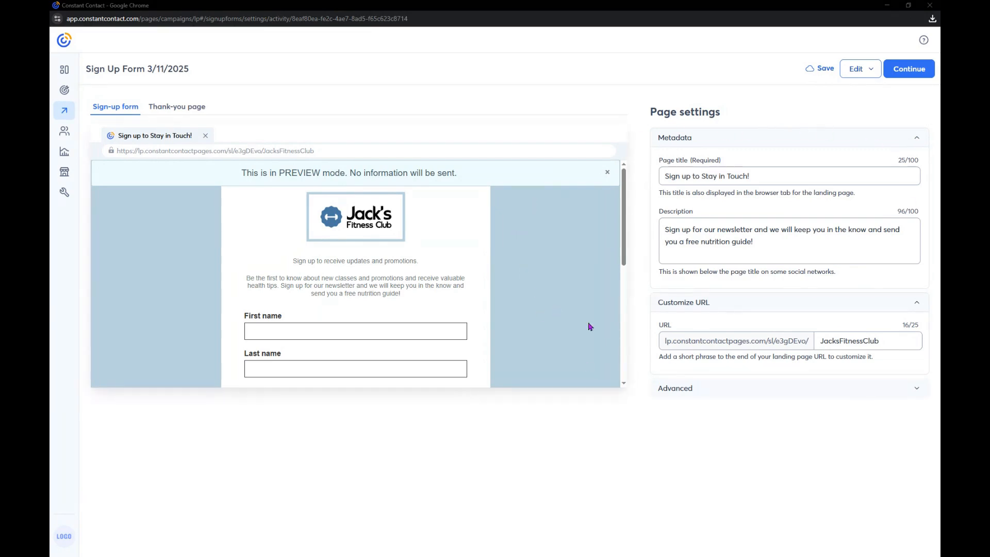
{"action": "left_click", "coordinate": [910, 74]}
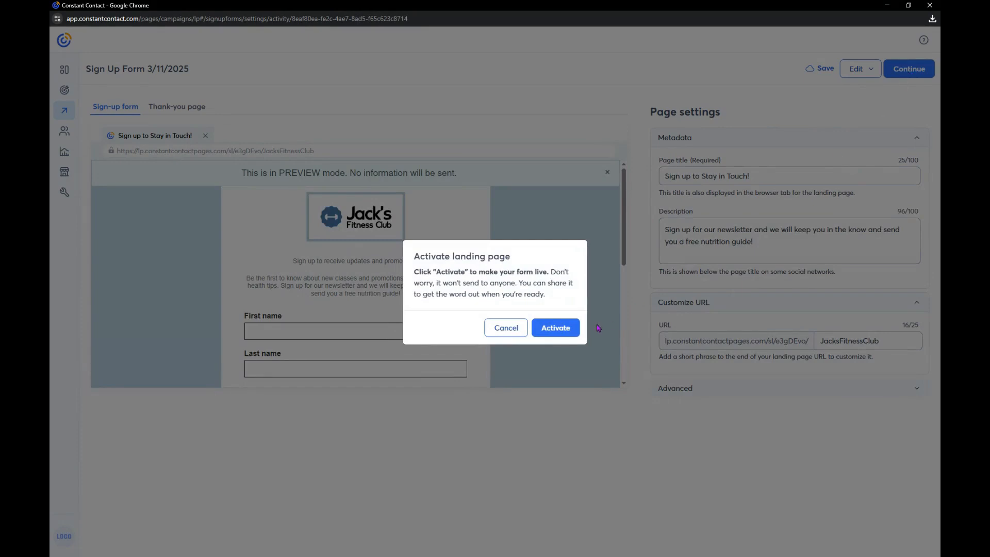
{"action": "left_click", "coordinate": [558, 331]}
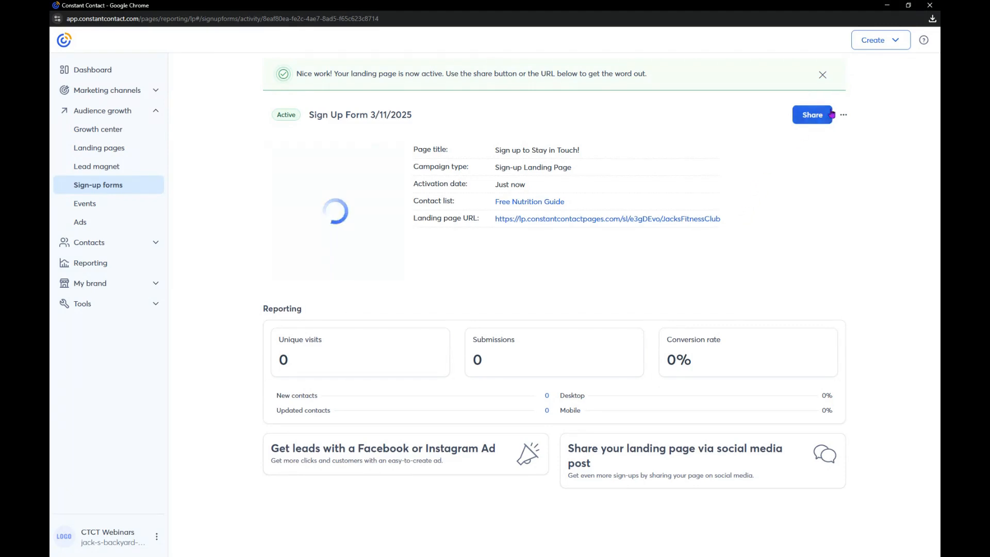
View the landing page's QR code and open the social post option for sharing the page
{"action": "left_click", "coordinate": [815, 117]}
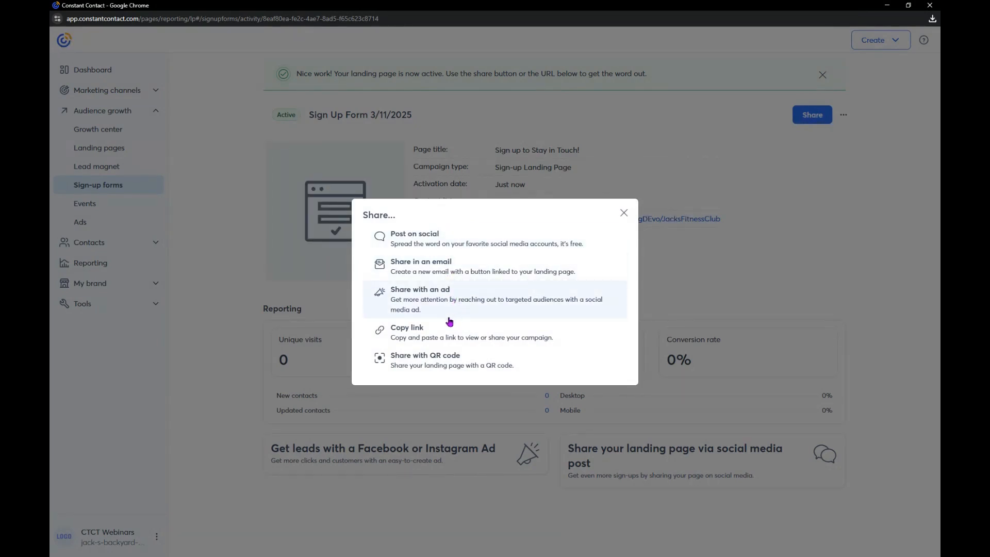
{"action": "left_click", "coordinate": [412, 369]}
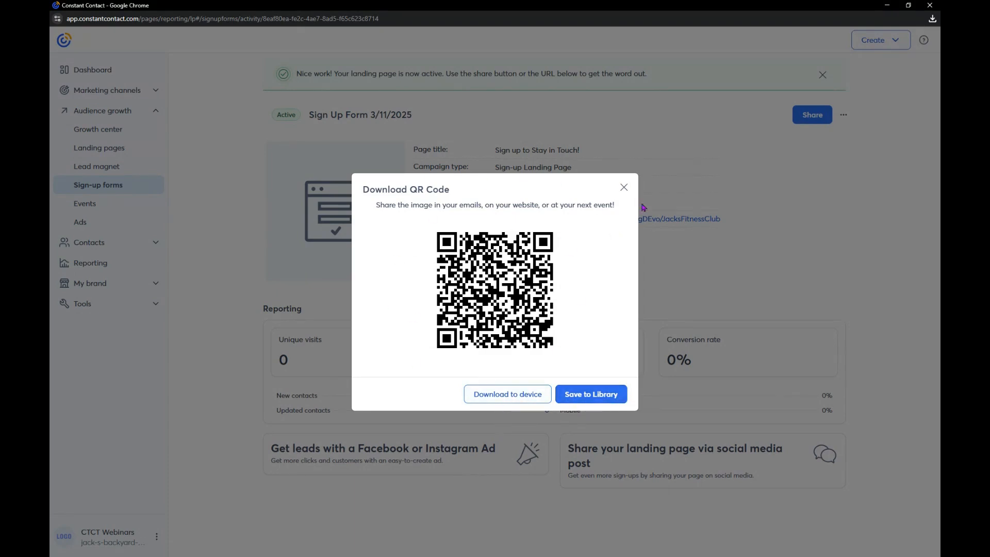
{"action": "left_click", "coordinate": [622, 188]}
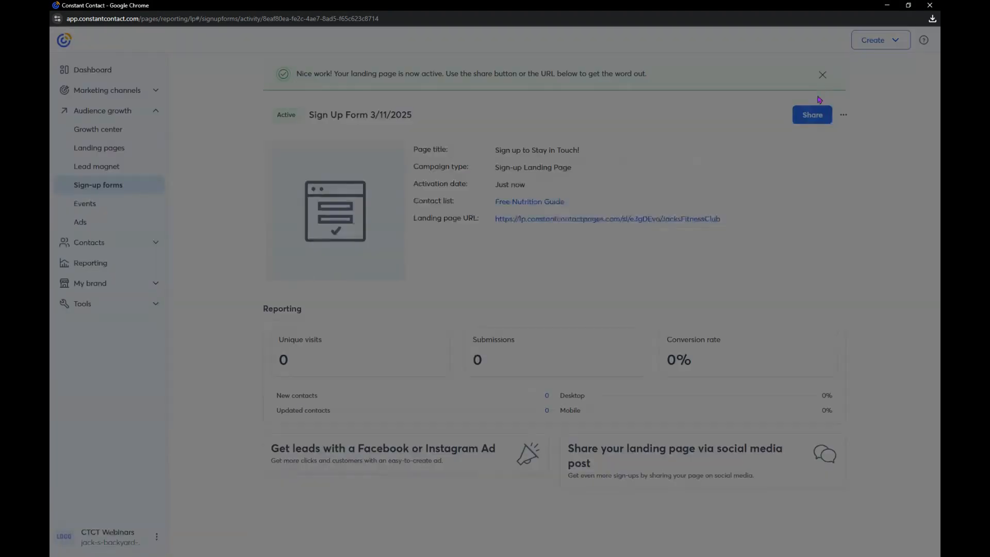
{"action": "left_click", "coordinate": [809, 118]}
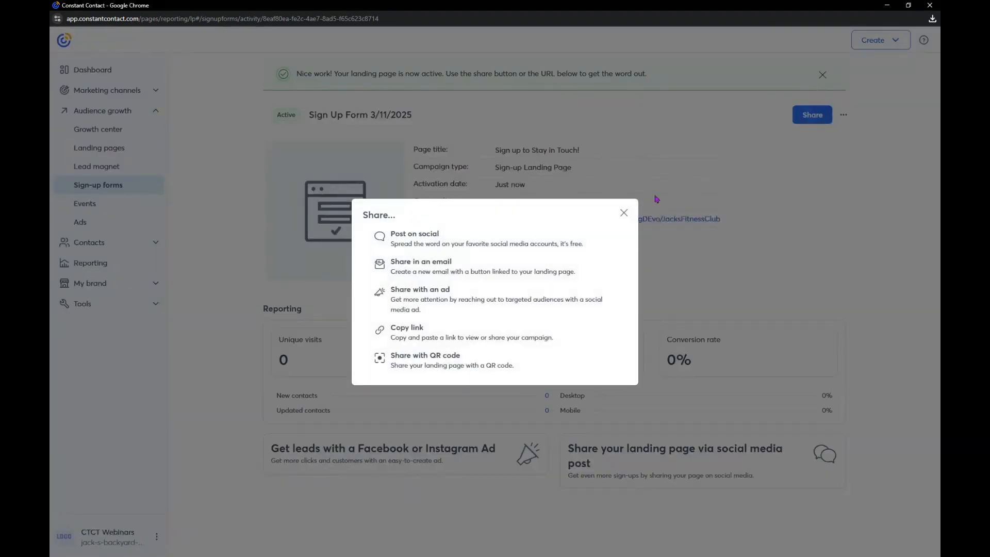
{"action": "left_click", "coordinate": [435, 242]}
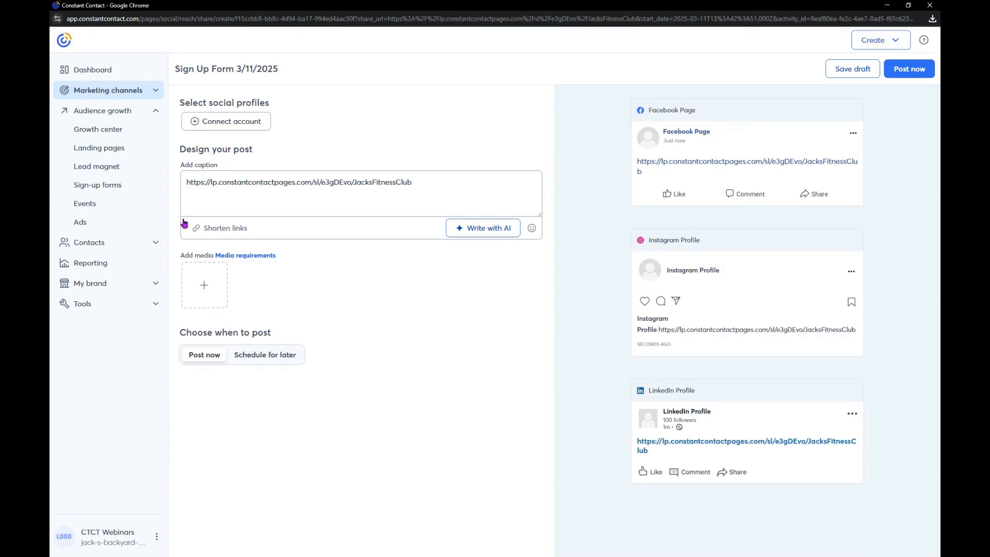
Leave the social post without saving it and go to the Growth center
{"action": "left_click", "coordinate": [103, 130]}
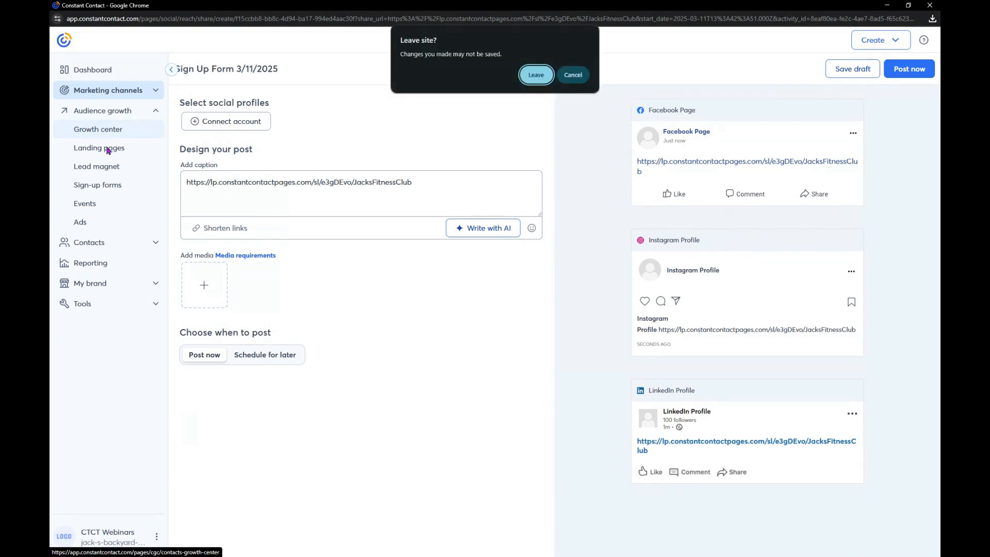
{"action": "left_click", "coordinate": [538, 76]}
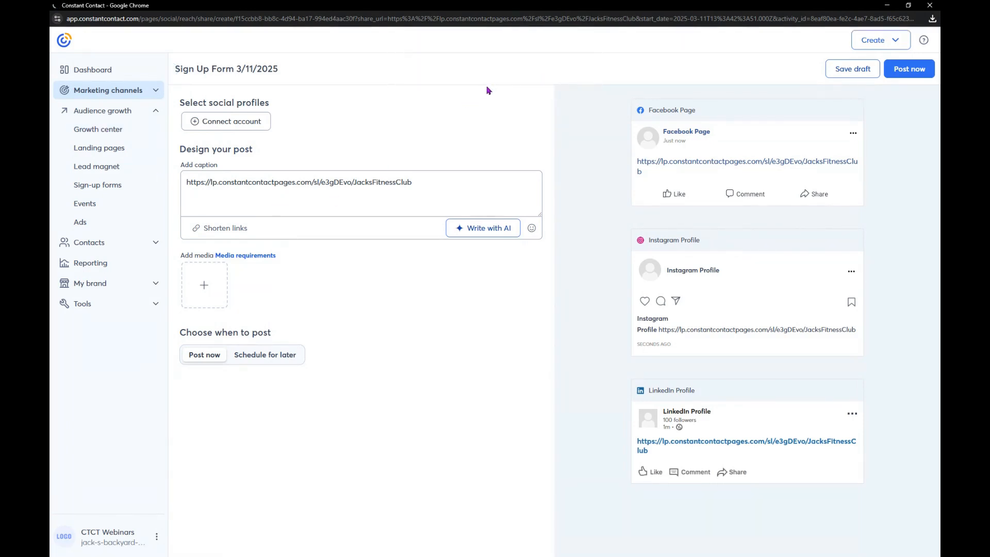
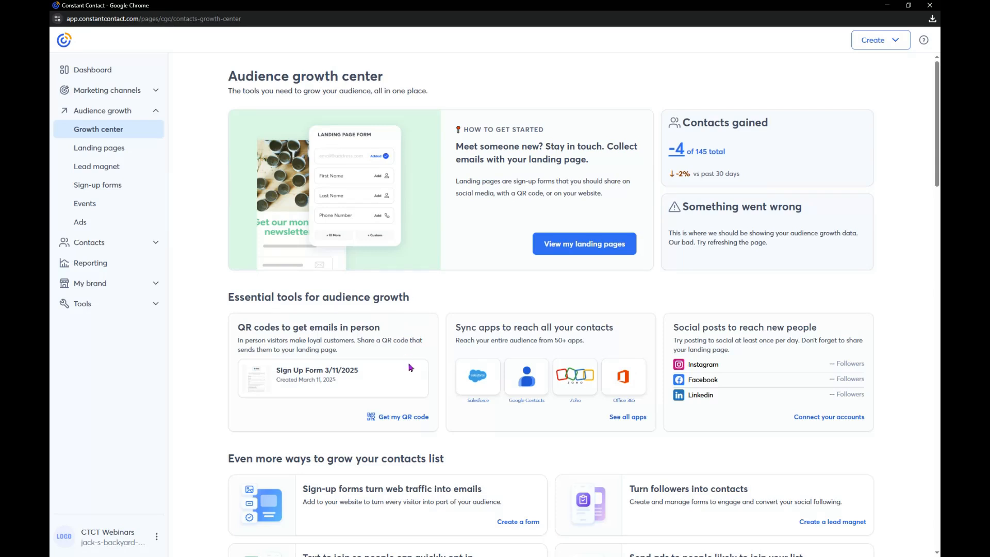
Look over the Growth center's tools for growing the contact list and view the available sign-up form types
{"action": "scroll", "coordinate": [437, 395], "scroll_direction": "down", "scroll_amount": 1}
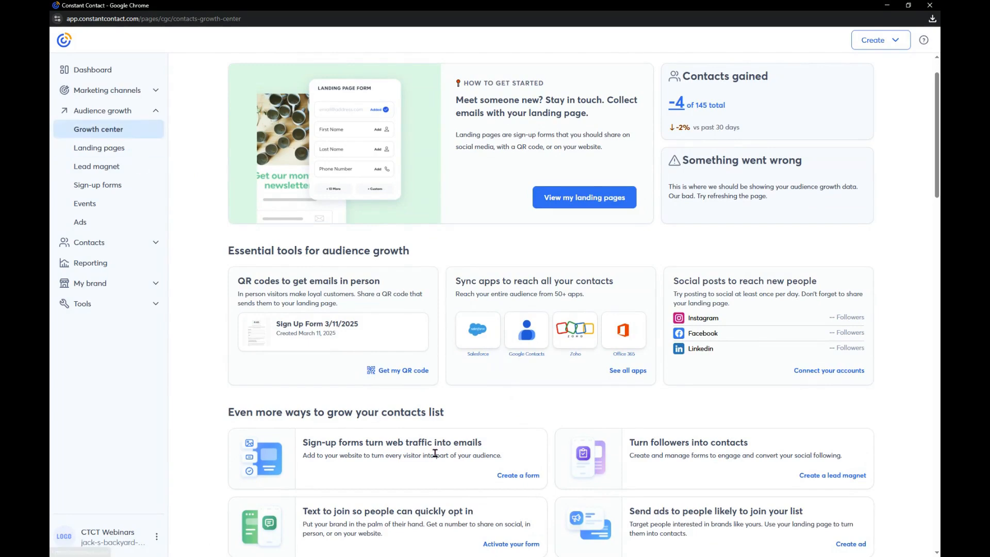
{"action": "scroll", "coordinate": [442, 443], "scroll_direction": "down", "scroll_amount": 1}
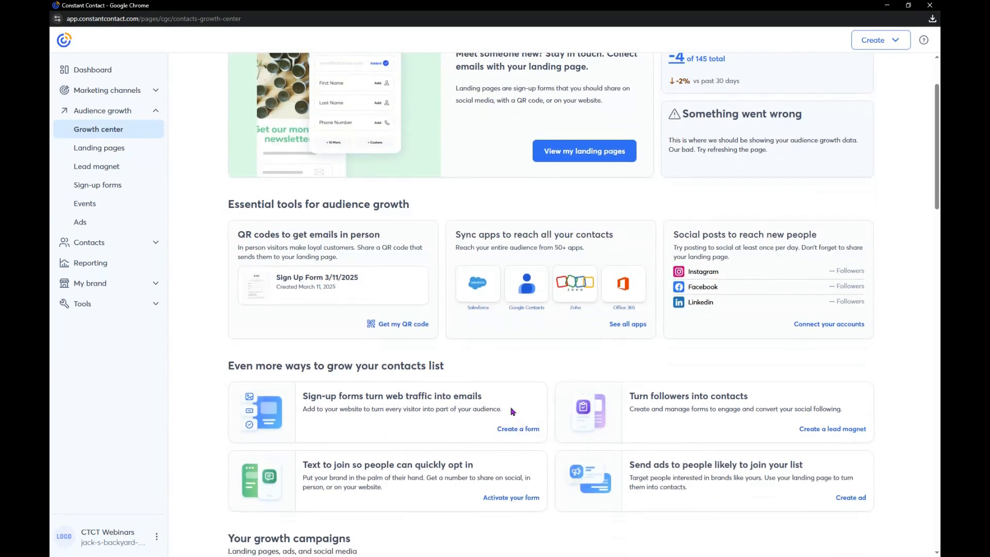
{"action": "left_click", "coordinate": [526, 430]}
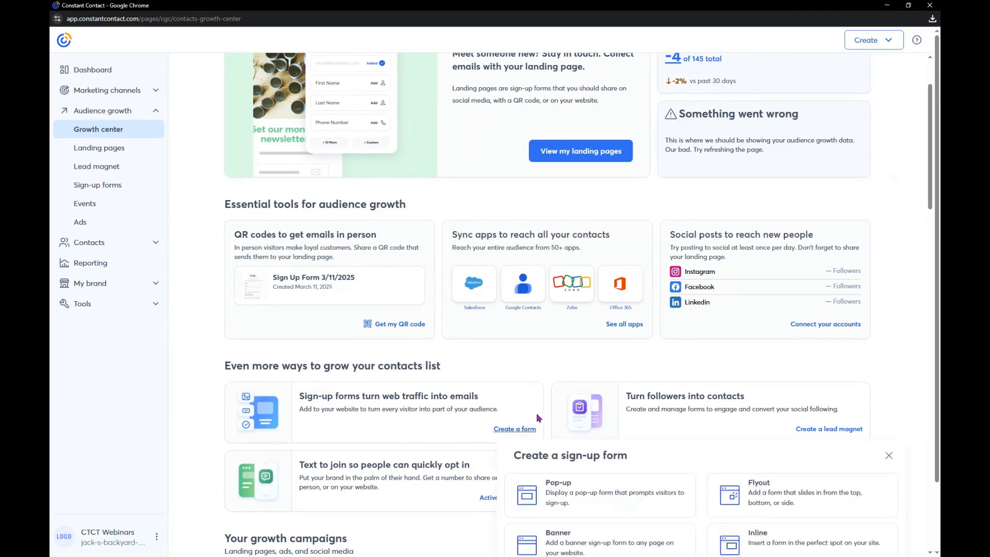
{"action": "scroll", "coordinate": [539, 417], "scroll_direction": "down", "scroll_amount": 2}
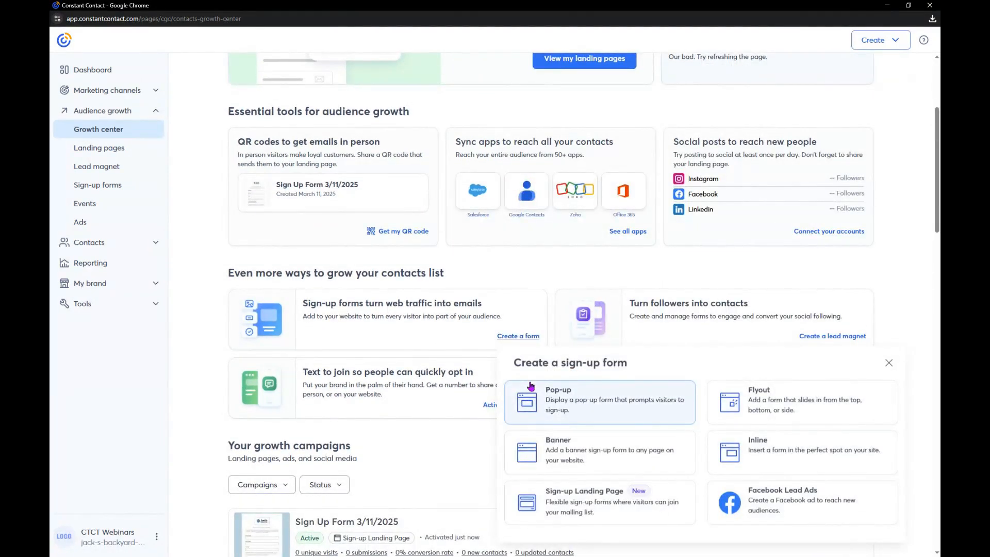
Go to the Sign-up forms page and start creating a Text to Join sign-up form
{"action": "left_click", "coordinate": [105, 188]}
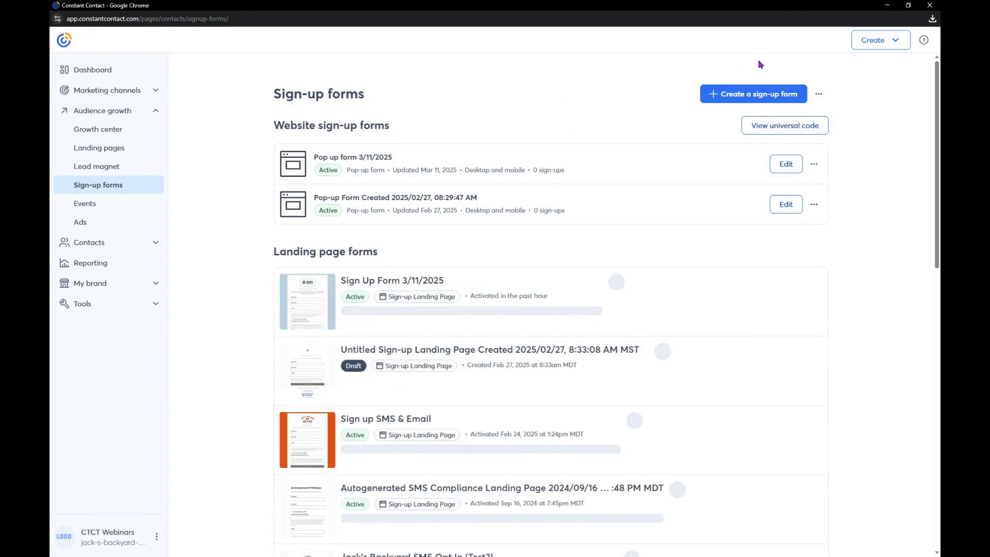
{"action": "left_click", "coordinate": [774, 94]}
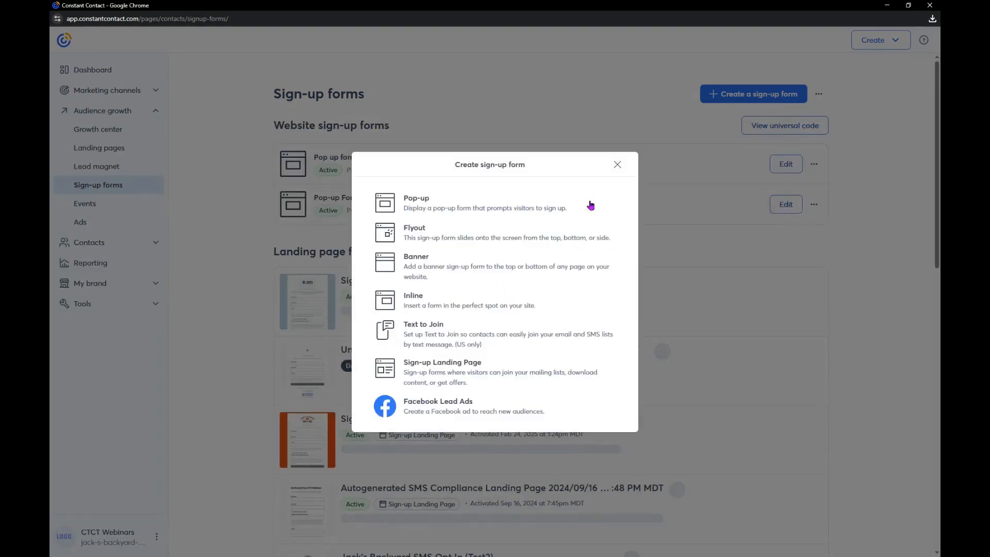
{"action": "left_click", "coordinate": [447, 341]}
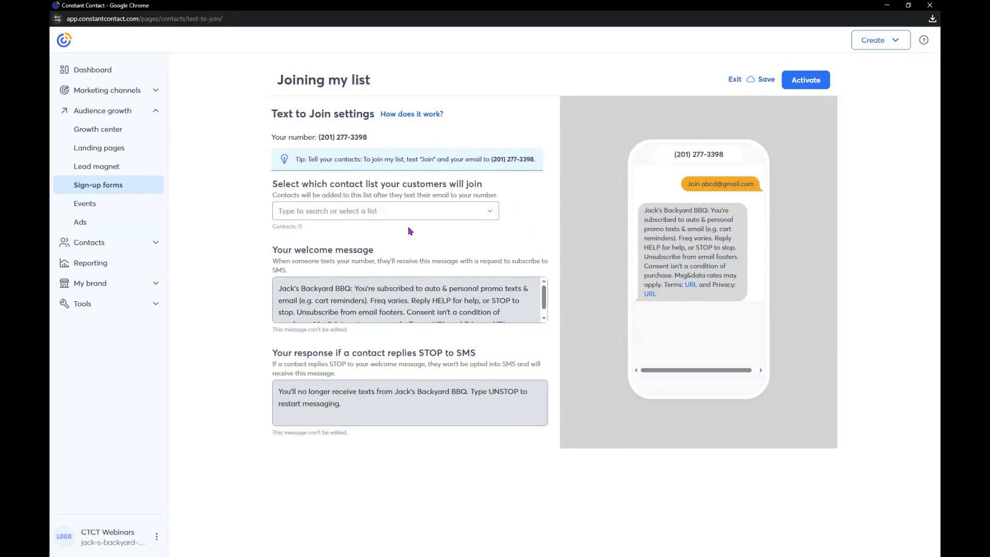
Choose "Jack's Backyard BBQ contacts" as the list Text to Join customers will join, and exit the setup without activating it
{"action": "left_click", "coordinate": [490, 211]}
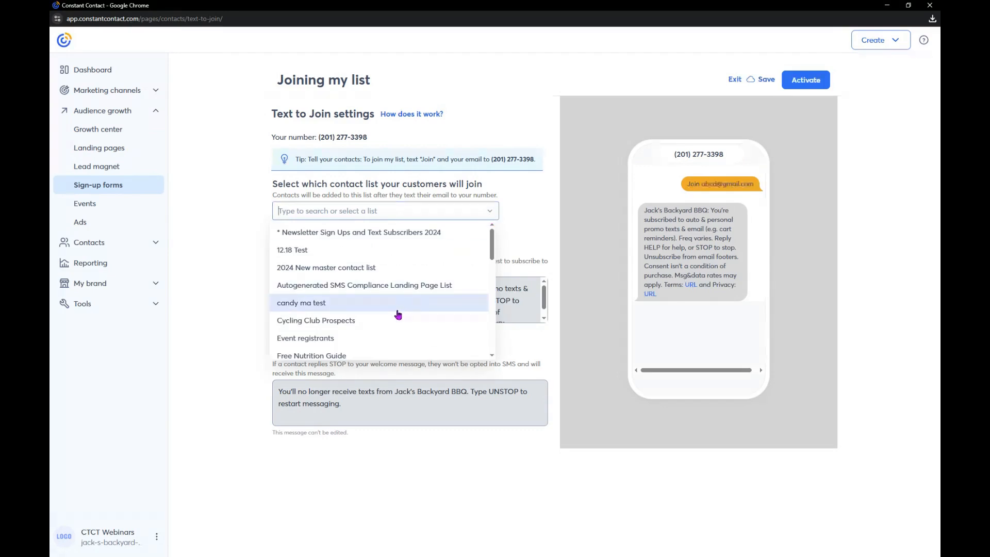
{"action": "scroll", "coordinate": [397, 317], "scroll_direction": "down", "scroll_amount": 8}
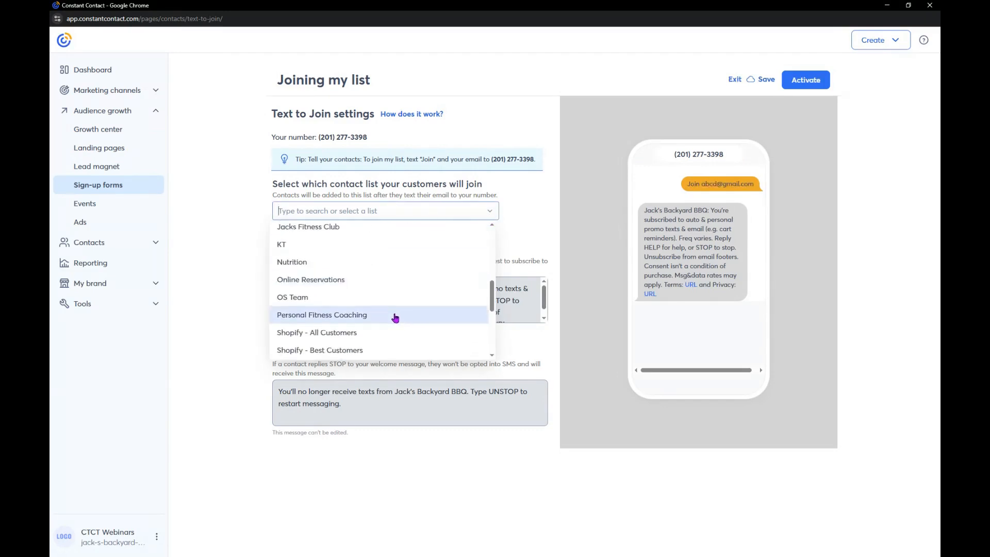
{"action": "scroll", "coordinate": [389, 317], "scroll_direction": "up", "scroll_amount": 4}
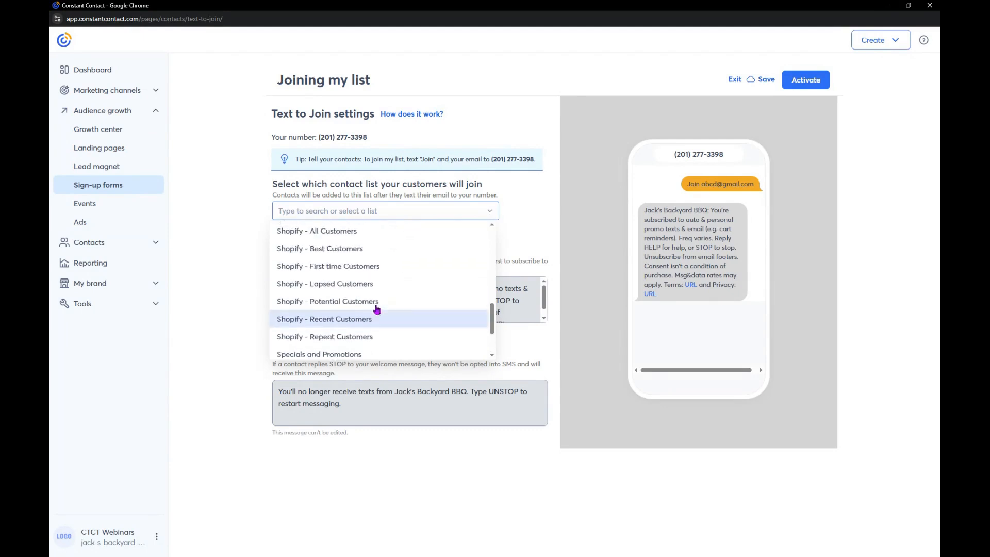
{"action": "scroll", "coordinate": [346, 321], "scroll_direction": "up", "scroll_amount": 1}
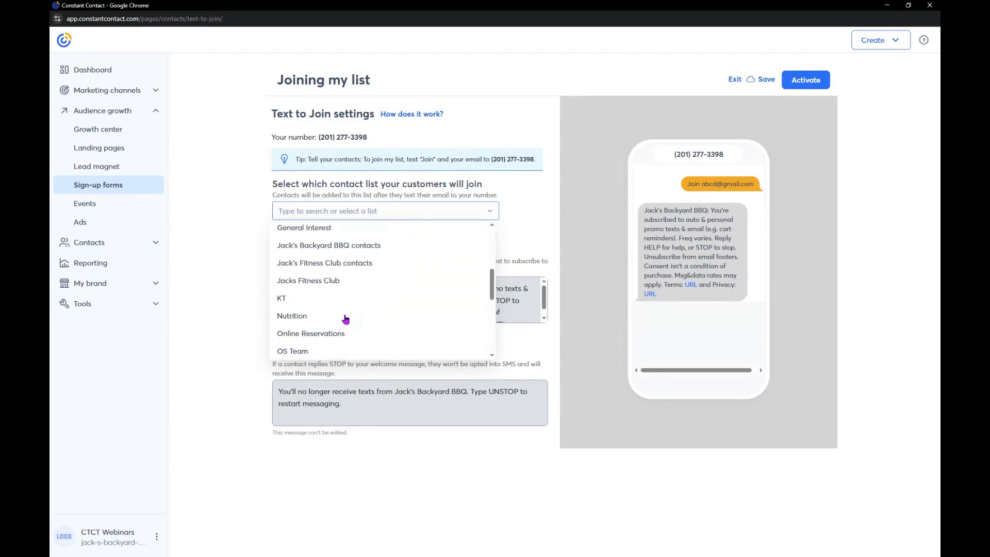
{"action": "left_click", "coordinate": [327, 247]}
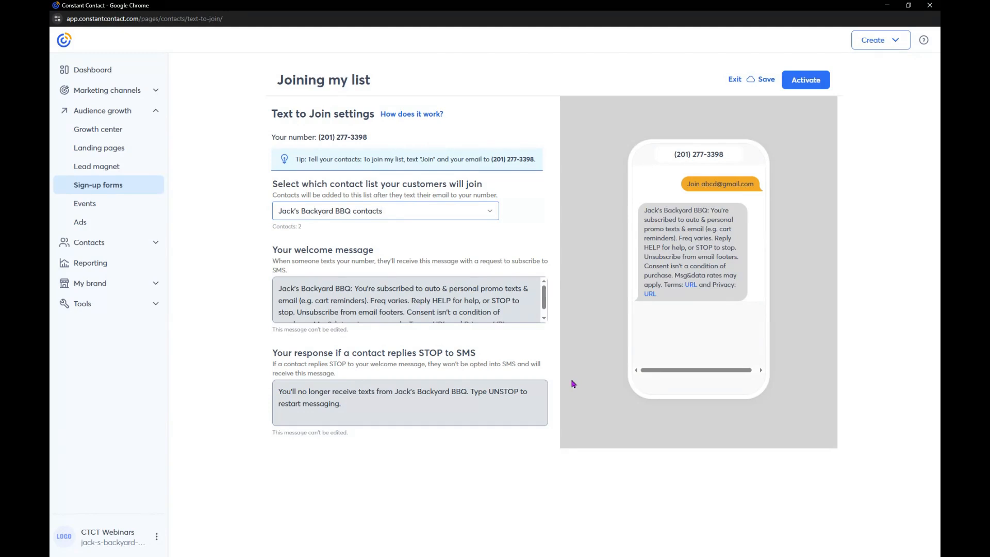
{"action": "left_click", "coordinate": [731, 81]}
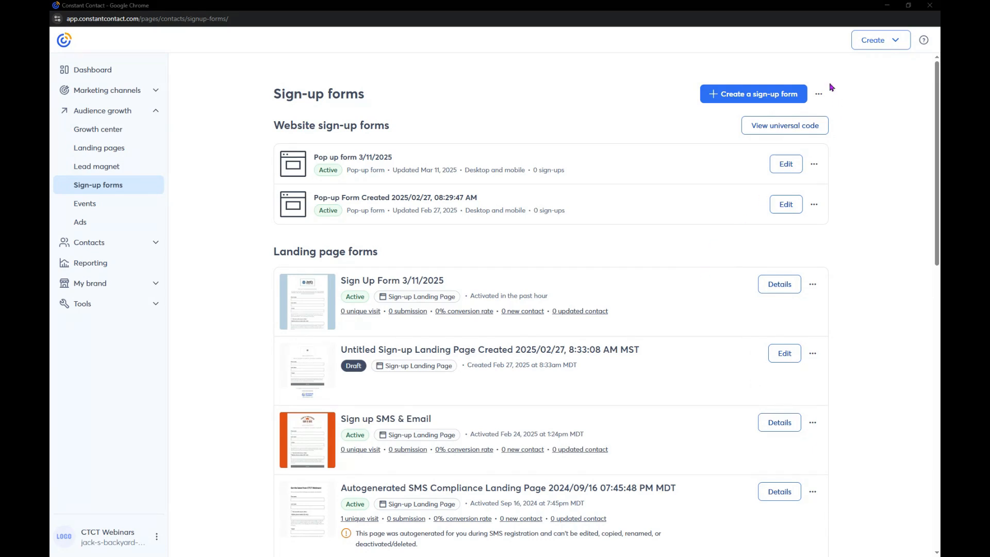
View the types offered for a new sign-up form and close the selection without choosing one
{"action": "left_click", "coordinate": [779, 98]}
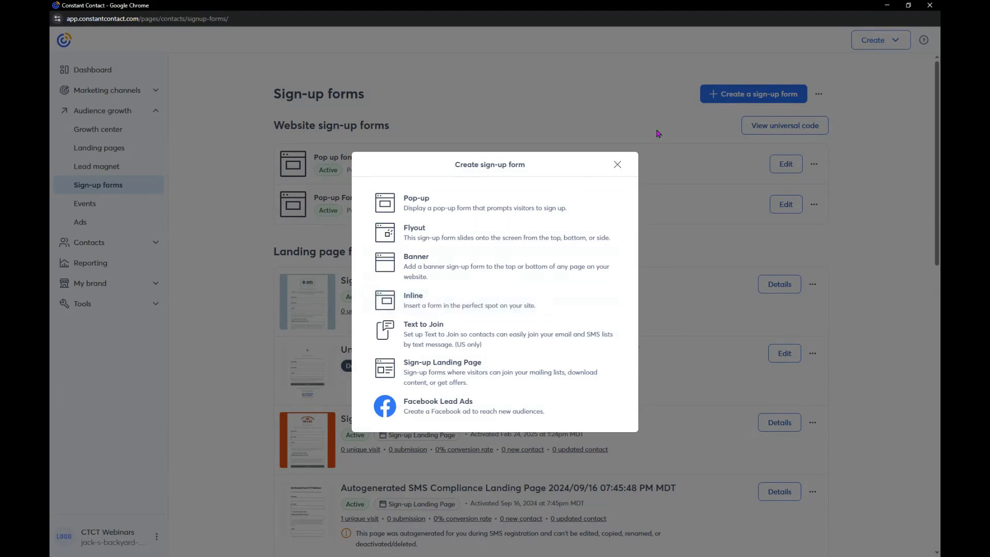
{"action": "left_click", "coordinate": [617, 165]}
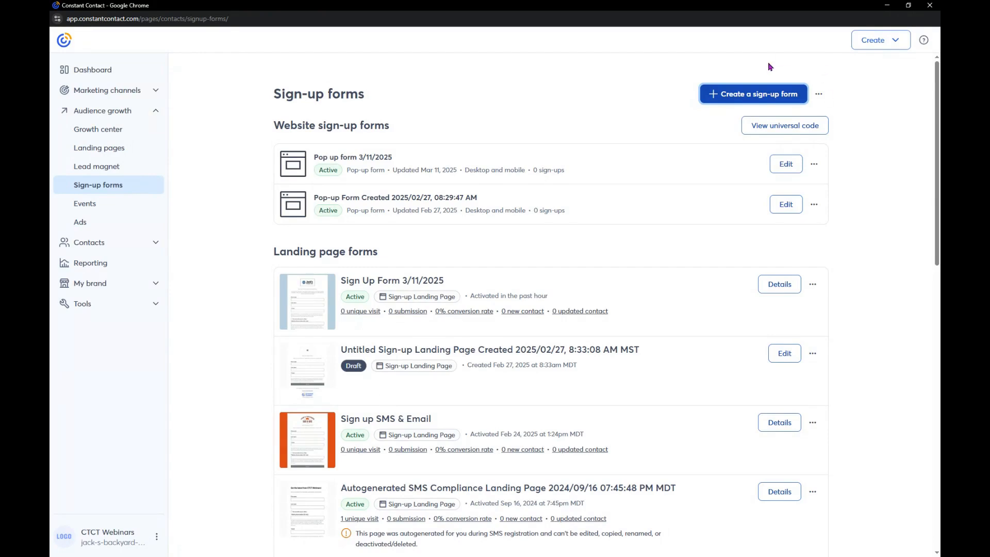
Open the account settings' add-ons and review the marketing services and other paid services offered there
{"action": "left_click", "coordinate": [156, 537]}
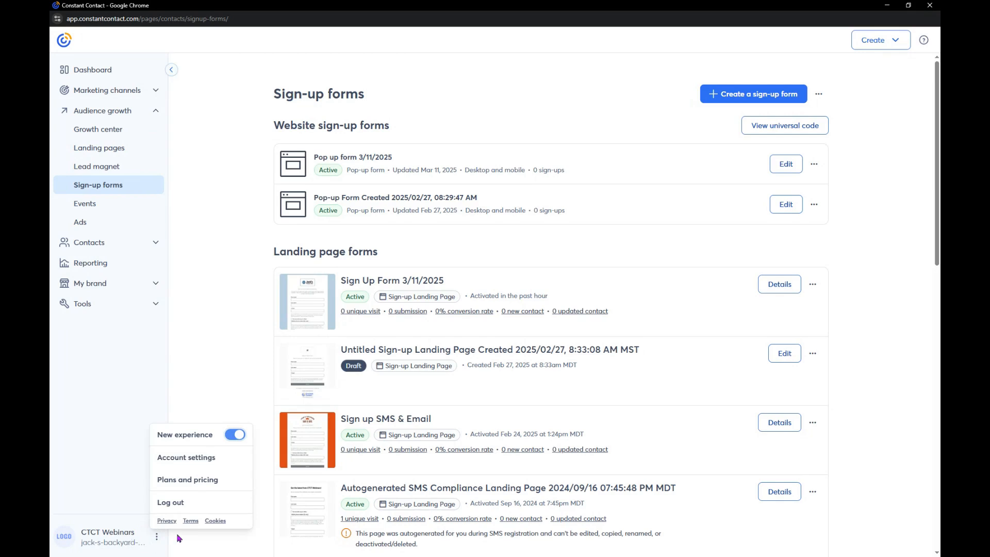
{"action": "left_click", "coordinate": [187, 463]}
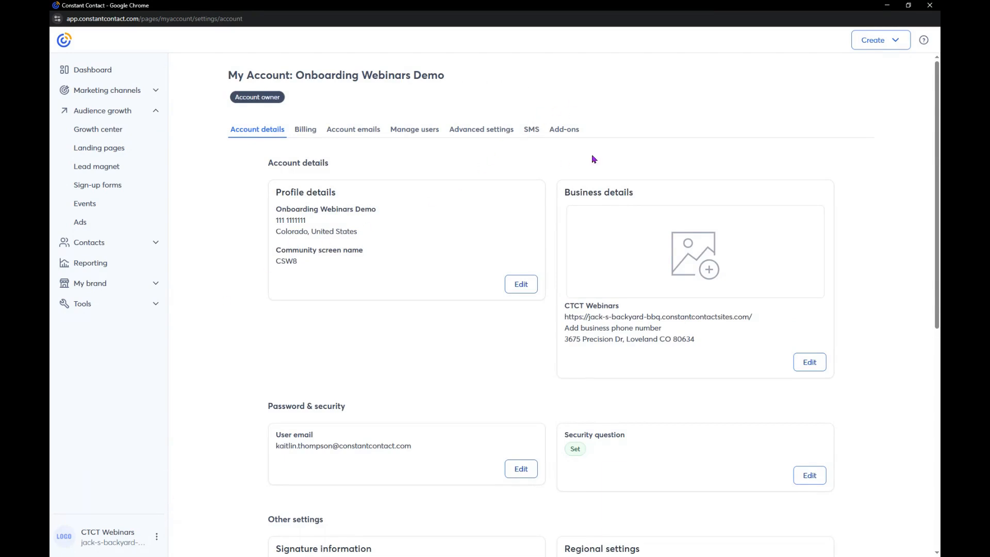
{"action": "left_click", "coordinate": [563, 133]}
{"action": "scroll", "coordinate": [500, 347], "scroll_direction": "down", "scroll_amount": 10}
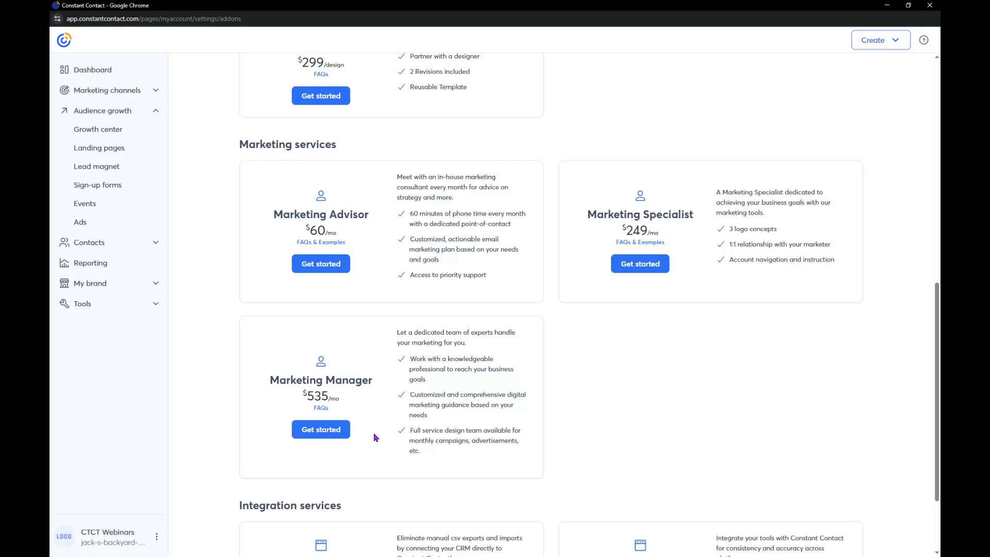
{"action": "scroll", "coordinate": [374, 437], "scroll_direction": "up", "scroll_amount": 3}
{"action": "scroll", "coordinate": [375, 438], "scroll_direction": "down", "scroll_amount": 3}
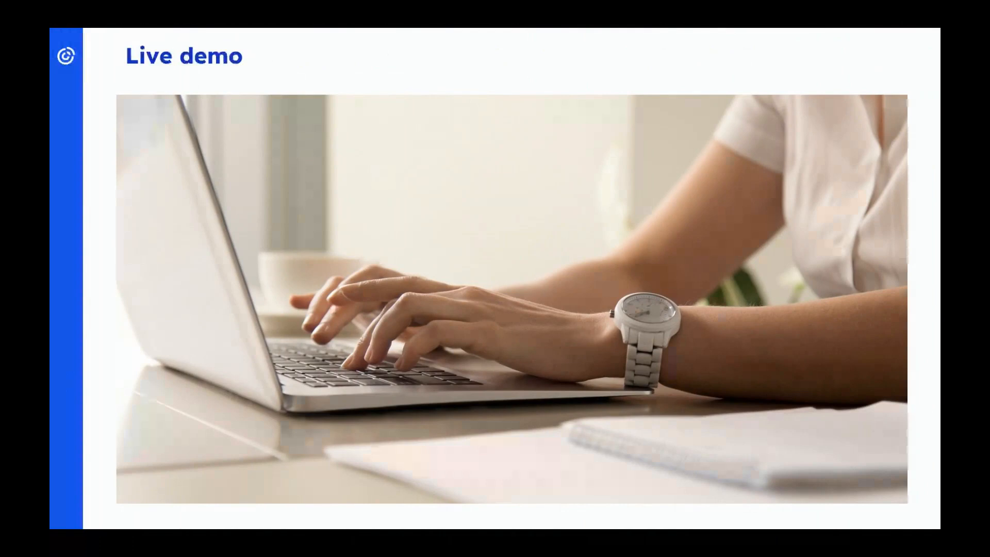
{"action": "key", "text": "Right"}
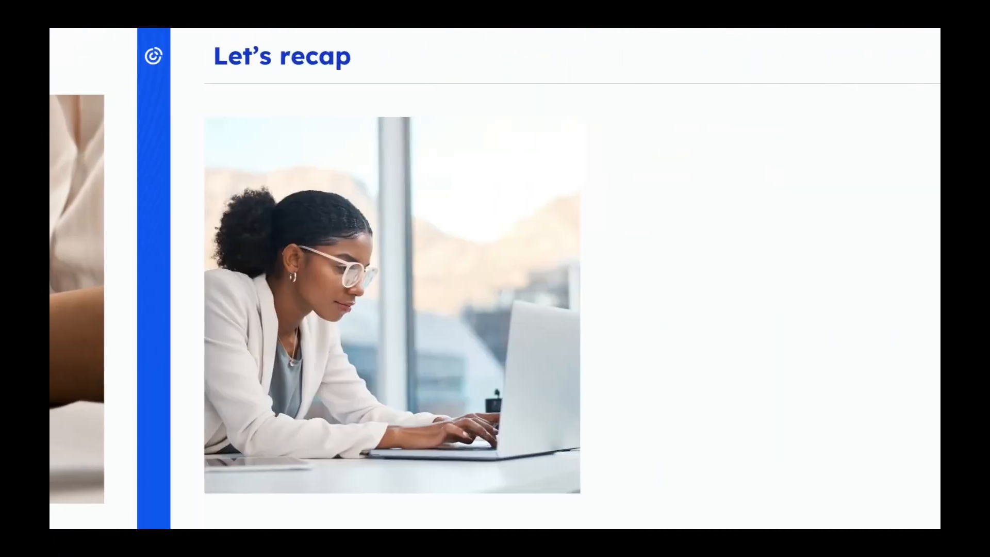
{"action": "key", "text": "Right"}
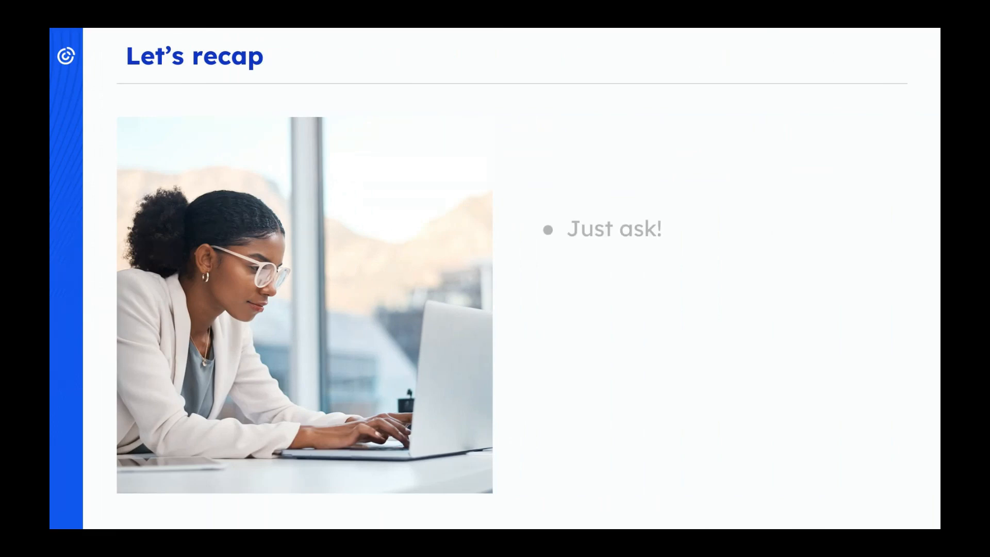
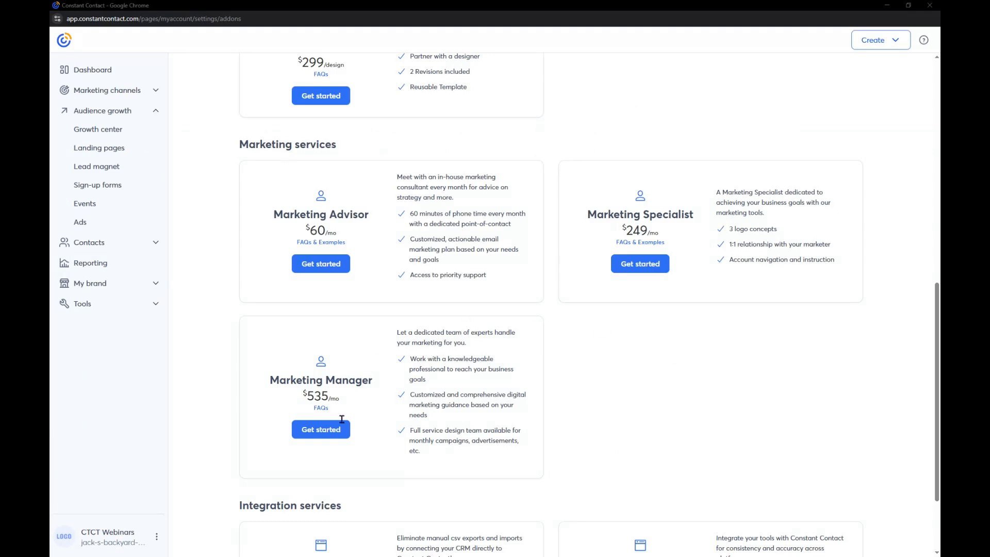
Show where the account settings are accessed and go to the account's user management page
{"action": "scroll", "coordinate": [213, 476], "scroll_direction": "up", "scroll_amount": 15}
{"action": "left_click", "coordinate": [156, 536]}
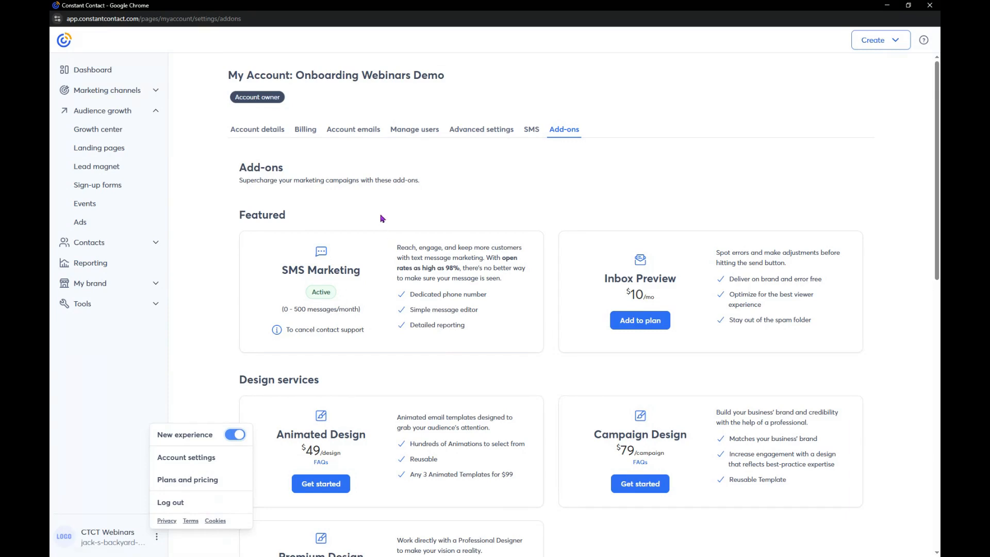
{"action": "left_click", "coordinate": [451, 177]}
{"action": "left_click", "coordinate": [157, 537]}
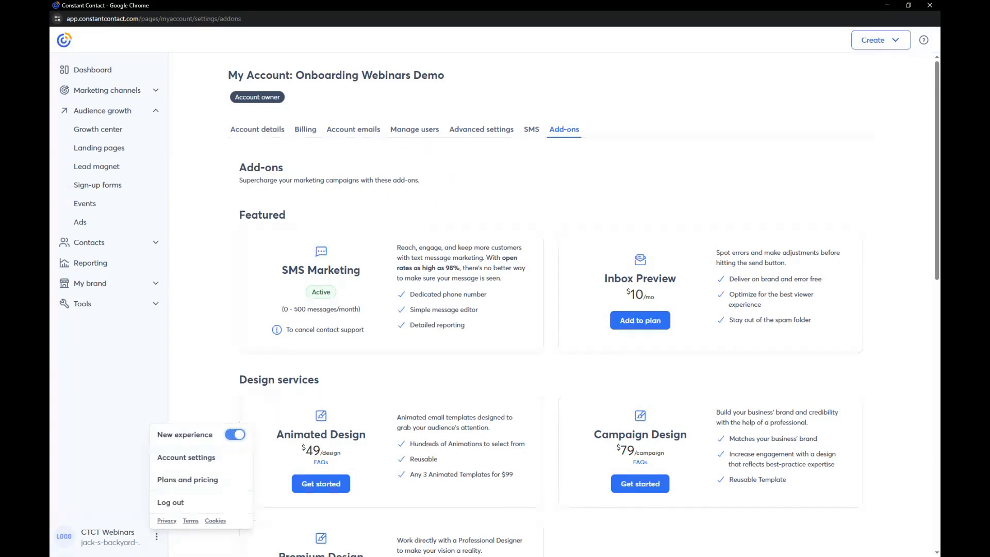
{"action": "left_click", "coordinate": [415, 130]}
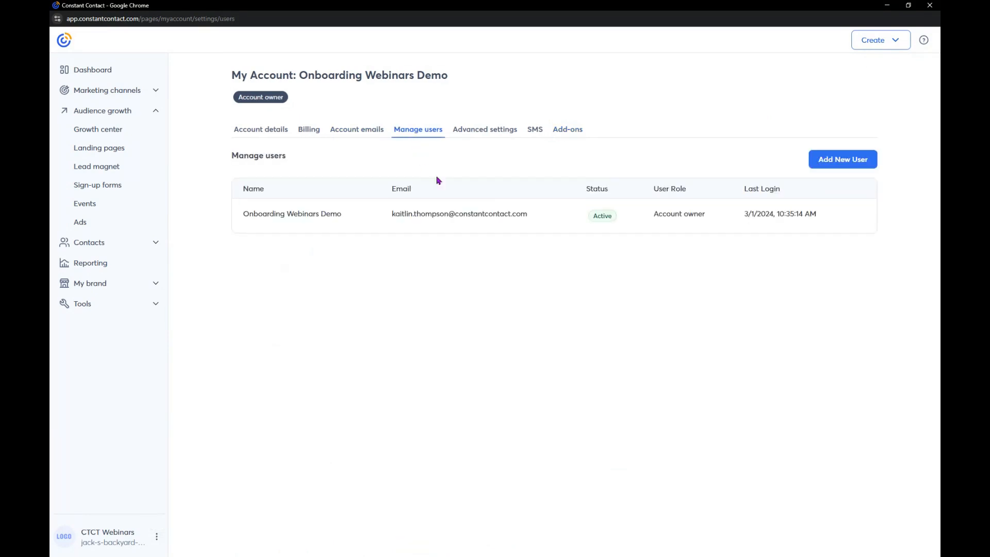
Start adding a collaborator with the Account manager role, and close the invitation without sending it
{"action": "left_click", "coordinate": [840, 168]}
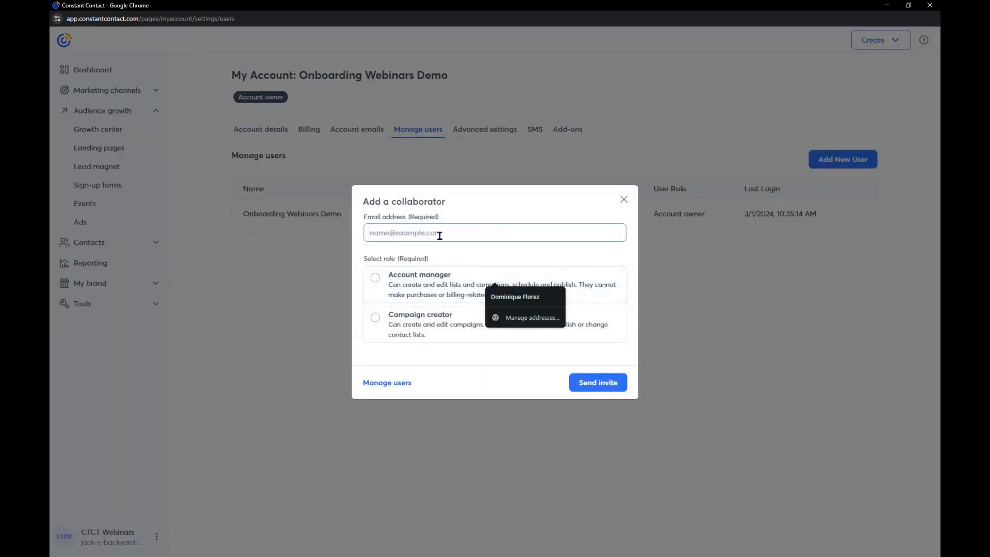
{"action": "left_click", "coordinate": [468, 274]}
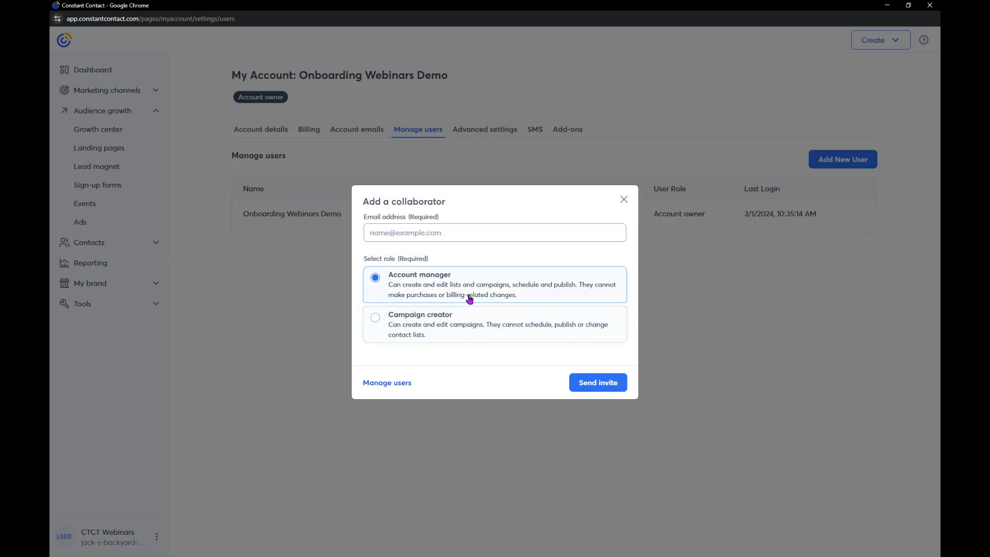
{"action": "left_click", "coordinate": [623, 200]}
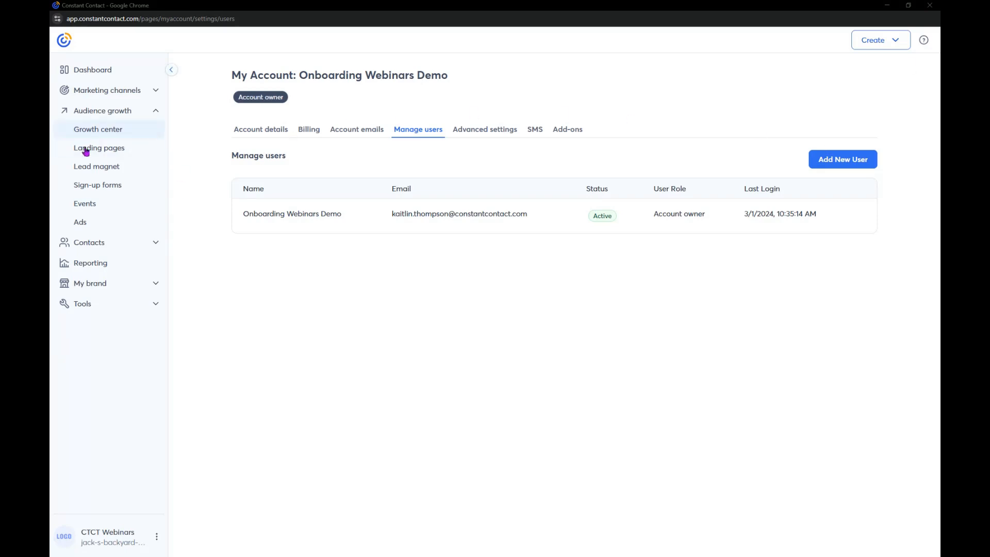
Open the details of the landing page form "Sign Up Form 3/11/2025", view its sharing options, and close them without choosing one
{"action": "left_click", "coordinate": [97, 191]}
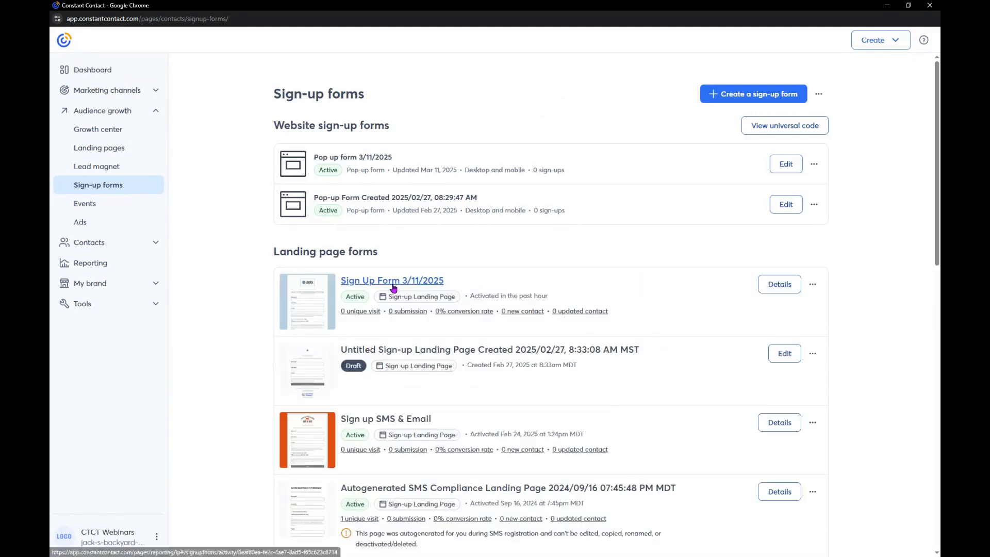
{"action": "left_click", "coordinate": [778, 284]}
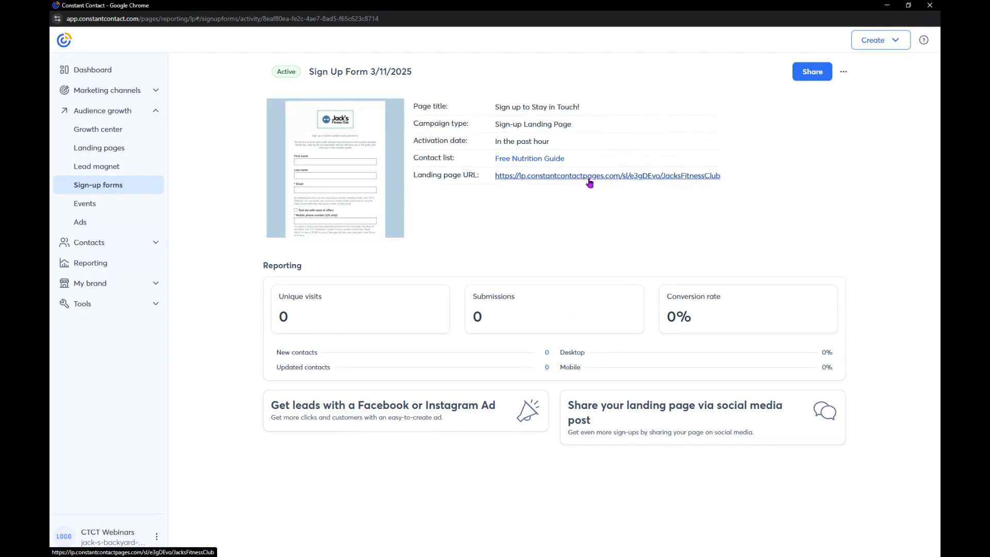
{"action": "left_click", "coordinate": [828, 76]}
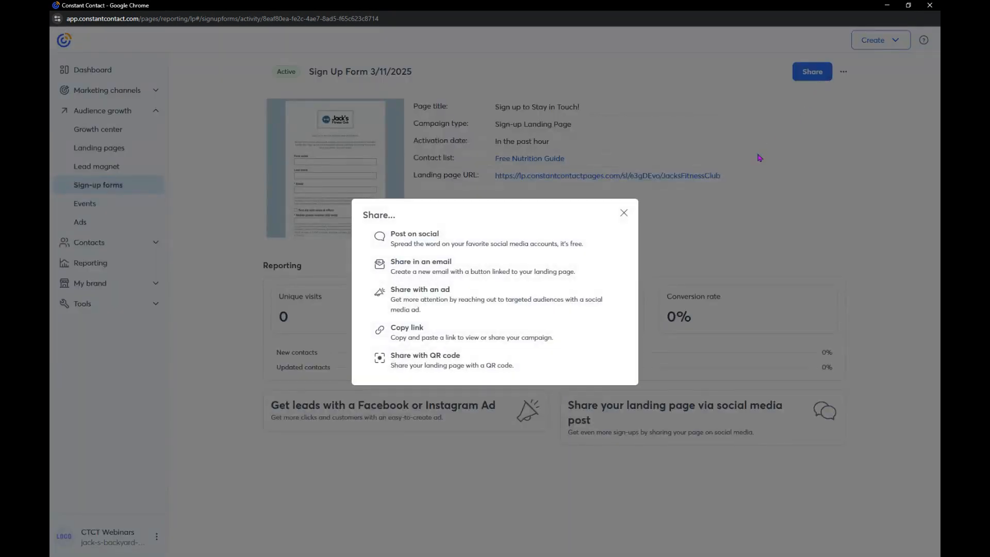
{"action": "left_click", "coordinate": [624, 213]}
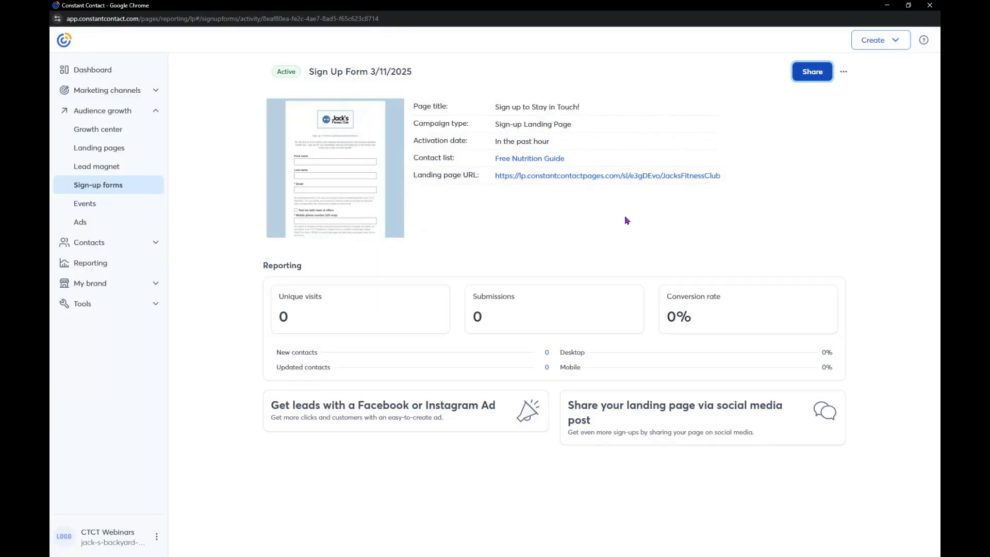